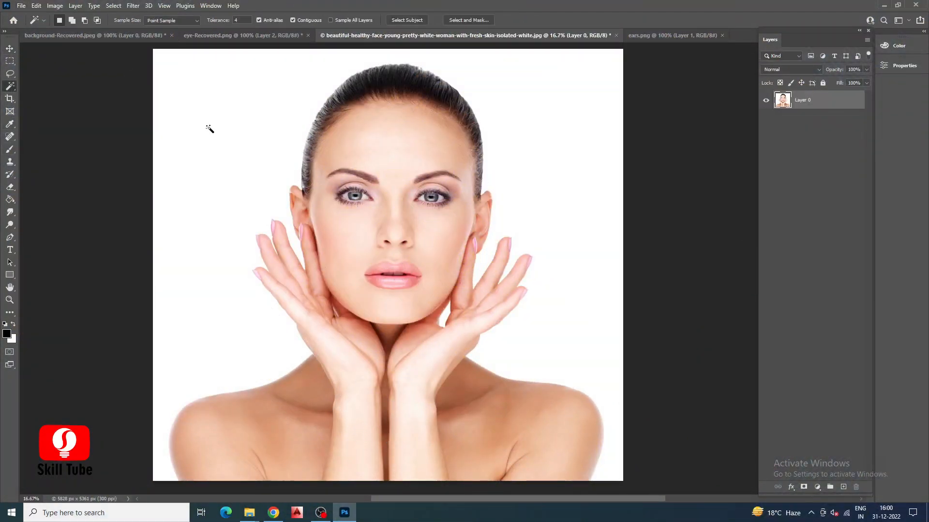
# Select the white background with the Magic Wand, invert the selection, and isolate the woman on a layer named lady face.
pyautogui.click(210, 129)
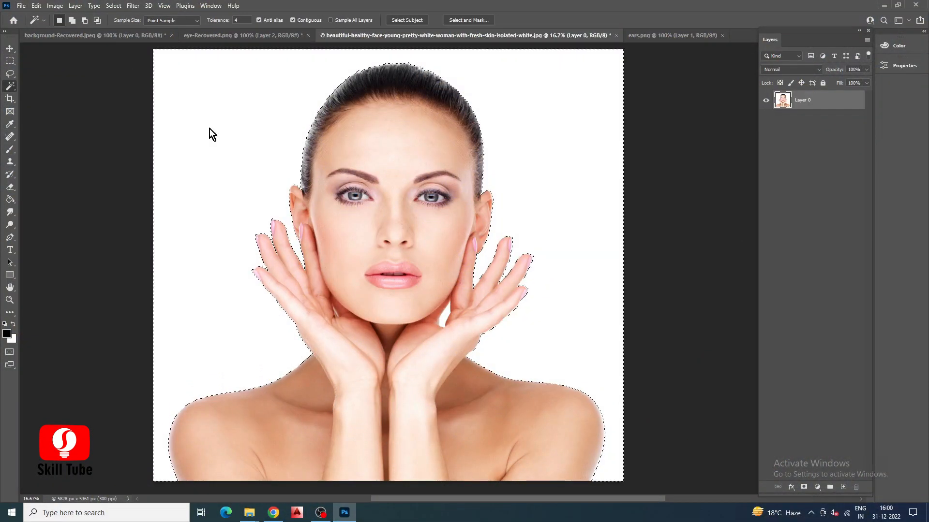
pyautogui.click(118, 6)
pyautogui.click(125, 43)
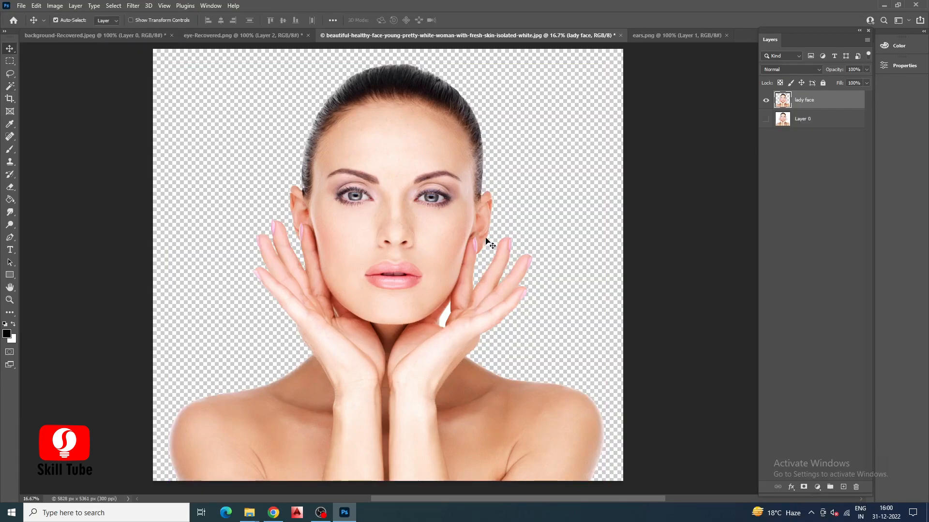
# Outline both eyebrows with the Lasso tool as one combined selection on the lady face layer.
pyautogui.scroll(15, 379, 162)
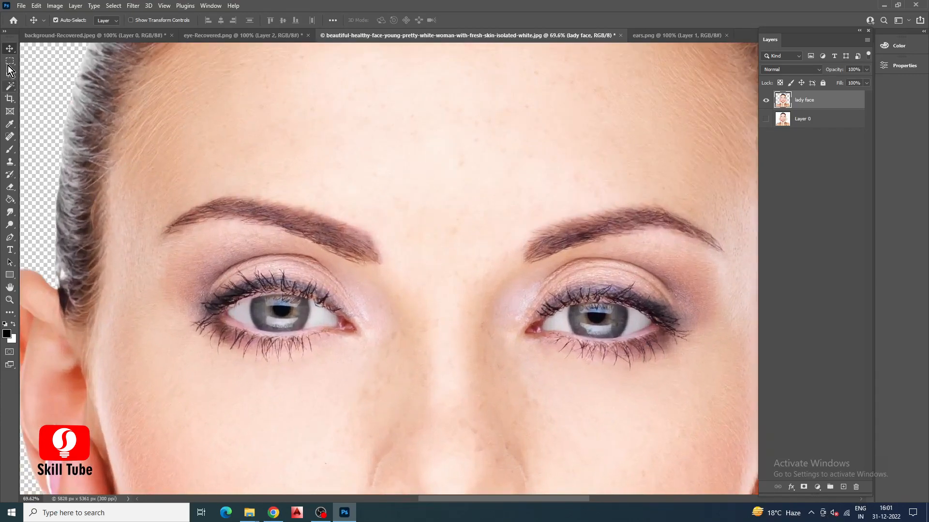
pyautogui.click(9, 73)
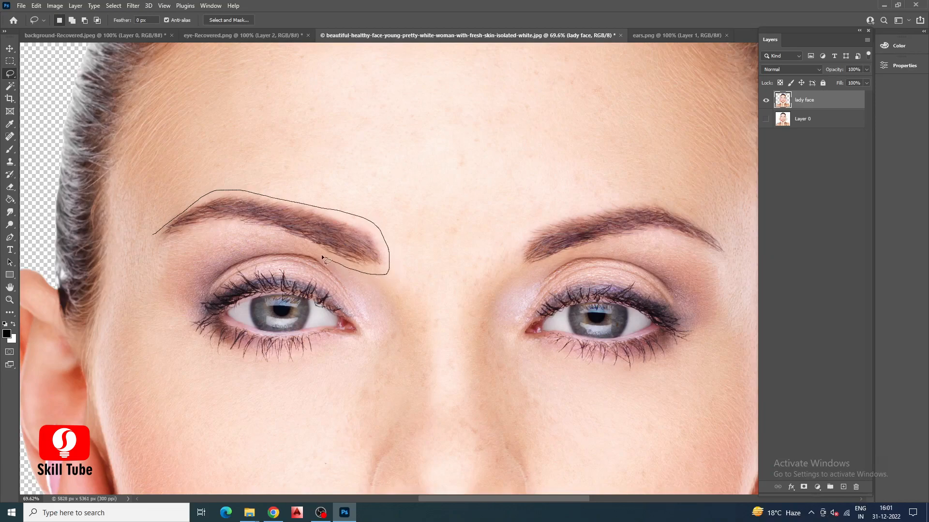
pyautogui.moveTo(152, 239); pyautogui.dragTo(160, 209)
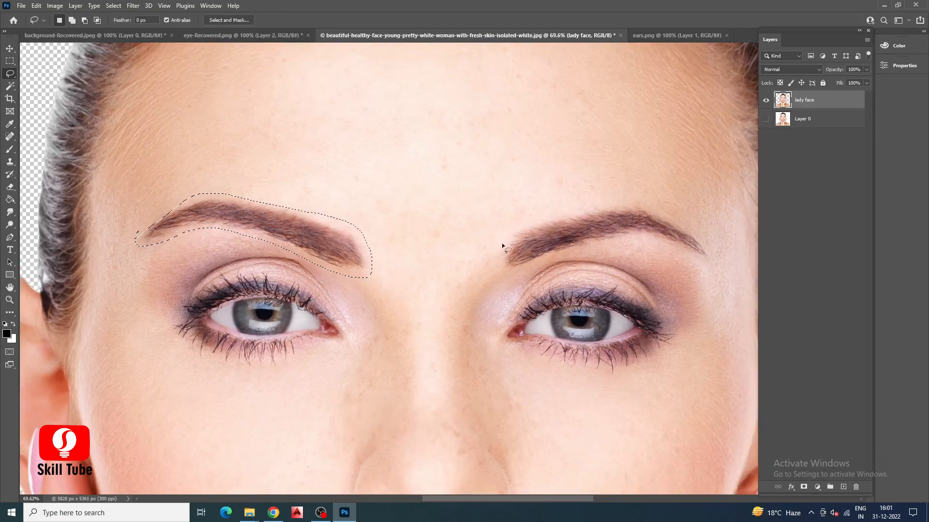
pyautogui.moveTo(501, 251); pyautogui.dragTo(513, 231)
pyautogui.hotkey('ctrl', 'z')
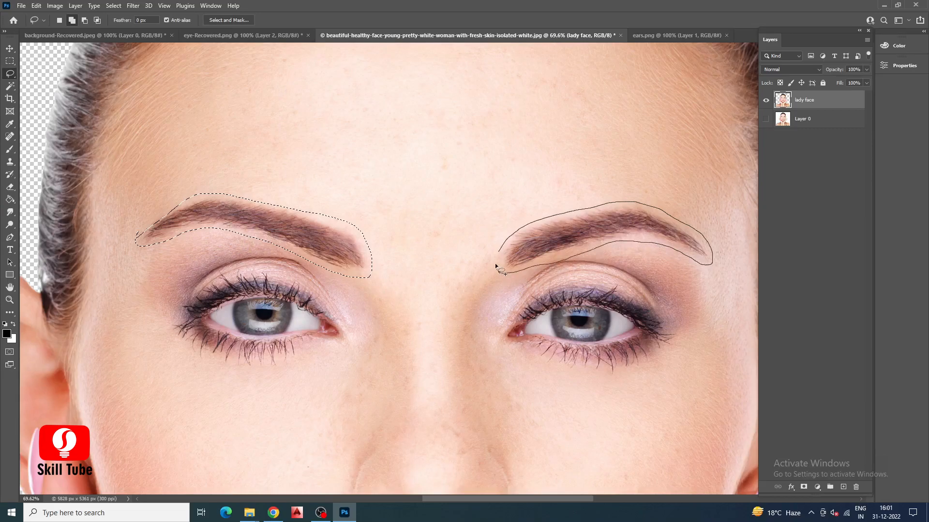
pyautogui.moveTo(504, 247); pyautogui.dragTo(505, 247)
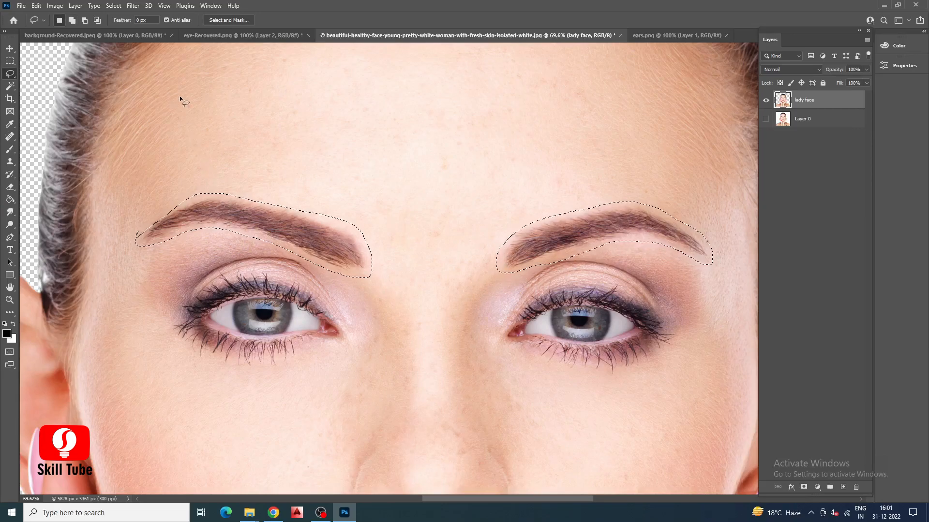
# Remove the eyebrows with Content-Aware Fill, excluding the eyes and hair edges from sampling and outputting to a new layer, and deselect.
pyautogui.click(35, 7)
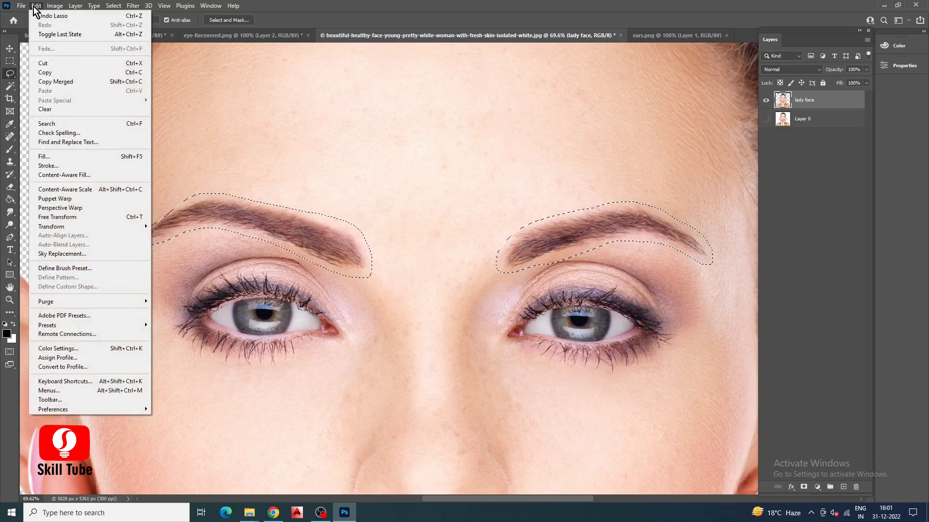
pyautogui.click(106, 175)
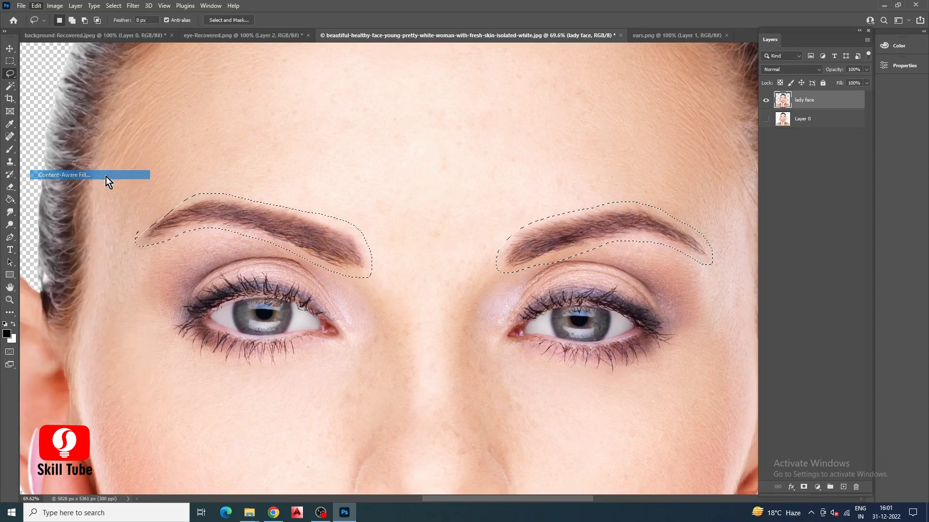
pyautogui.moveTo(243, 320)
pyautogui.mouseDown()
pyautogui.moveTo(214, 317)
pyautogui.moveTo(269, 298)
pyautogui.moveTo(335, 349)
pyautogui.moveTo(490, 359)
pyautogui.moveTo(580, 349)
pyautogui.moveTo(548, 342)
pyautogui.moveTo(557, 321)
pyautogui.moveTo(604, 306)
pyautogui.moveTo(634, 341)
pyautogui.moveTo(649, 320)
pyautogui.moveTo(573, 373)
pyautogui.moveTo(676, 274)
pyautogui.moveTo(672, 331)
pyautogui.moveTo(674, 272)
pyautogui.mouseUp()
pyautogui.scroll(-3, 310, 368)
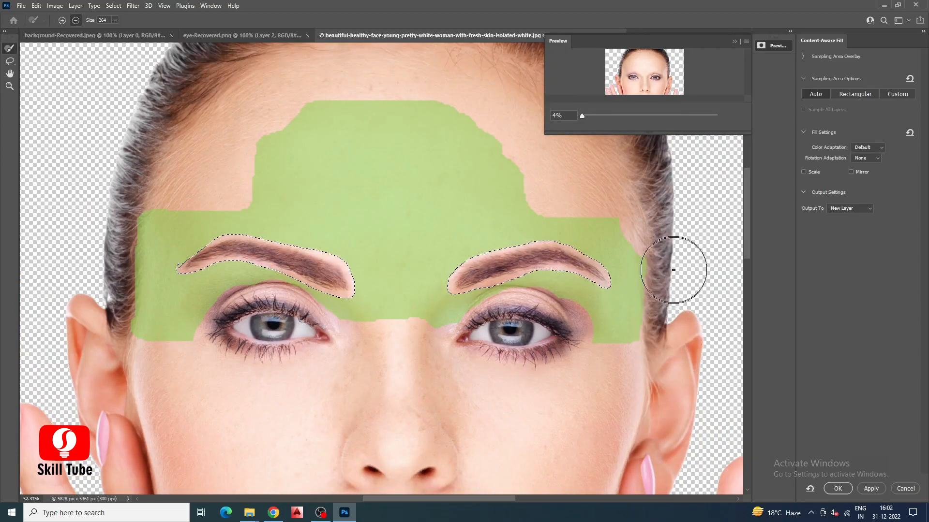
pyautogui.moveTo(112, 199)
pyautogui.mouseDown()
pyautogui.moveTo(120, 217)
pyautogui.moveTo(107, 343)
pyautogui.mouseUp()
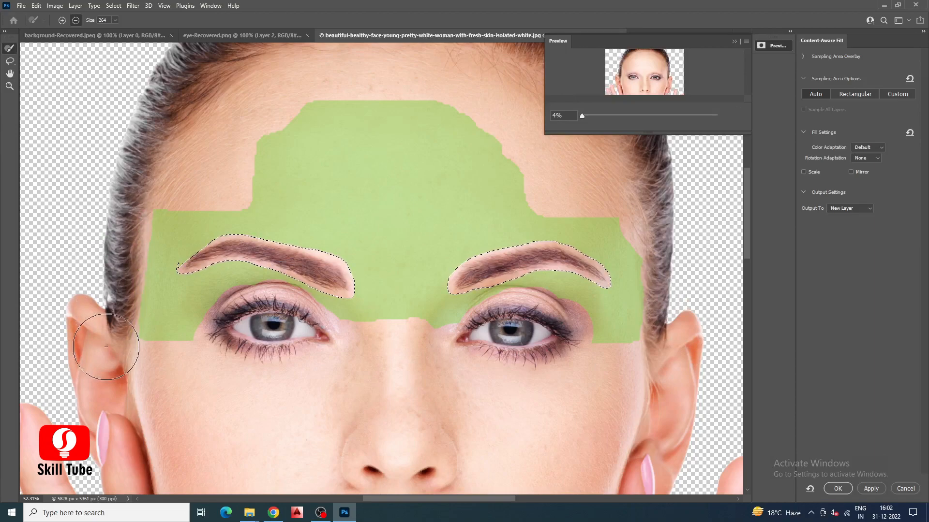
pyautogui.press('Return')
pyautogui.hotkey('ctrl', 'd')
# Lasso the eye on the image's left side with its surrounding skin on lady face and copy it to a new layer.
pyautogui.scroll(-1, 271, 310)
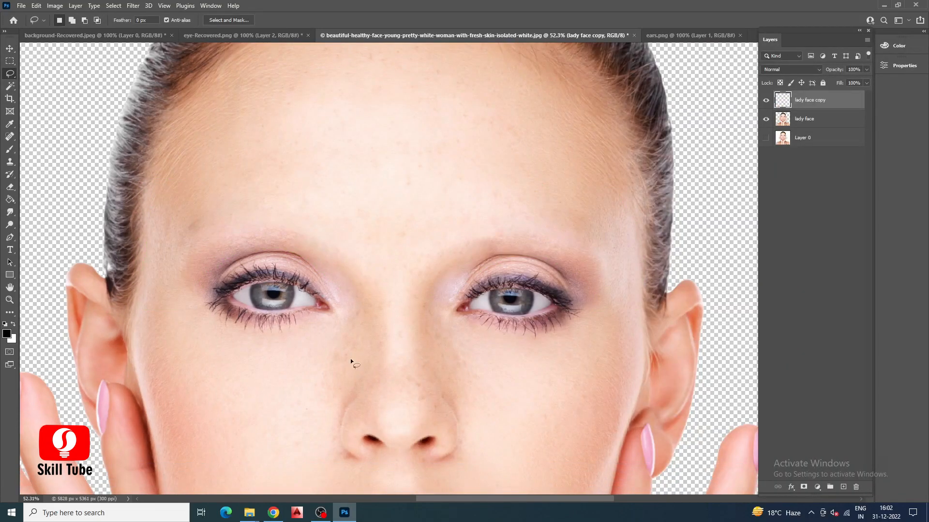
pyautogui.click(802, 120)
pyautogui.scroll(2, 406, 295)
pyautogui.moveTo(117, 286); pyautogui.dragTo(223, 219)
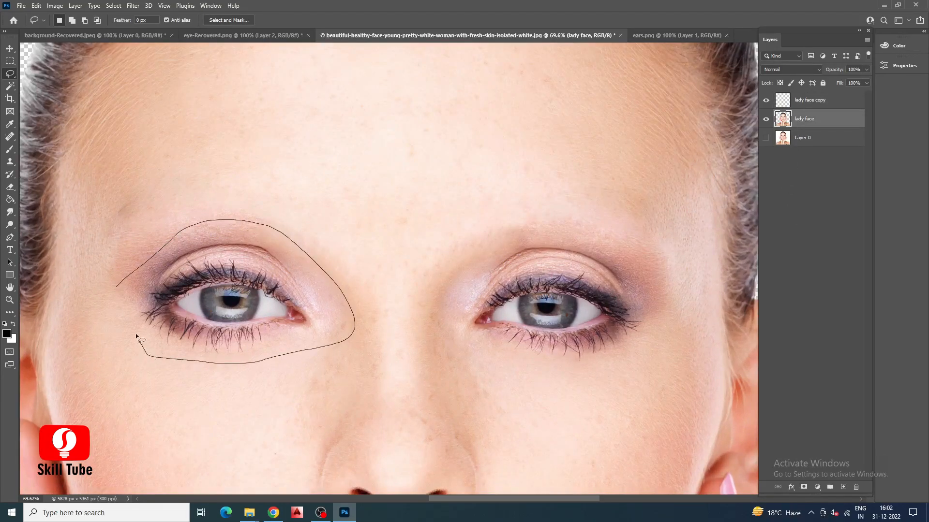
pyautogui.moveTo(124, 282); pyautogui.dragTo(126, 279)
pyautogui.hotkey('ctrl', 'j')
# Enlarge and reposition the copied left-side eye, and place its layer above lady face copy.
pyautogui.hotkey('ctrl', 't')
pyautogui.moveTo(355, 364); pyautogui.dragTo(388, 382)
pyautogui.moveTo(312, 347); pyautogui.dragTo(300, 340)
pyautogui.press('Return')
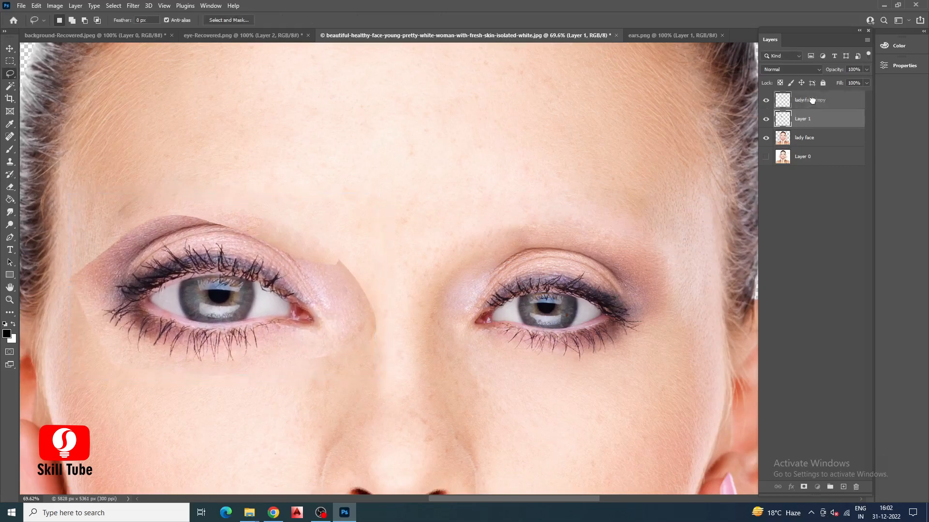
pyautogui.moveTo(813, 123); pyautogui.dragTo(811, 94)
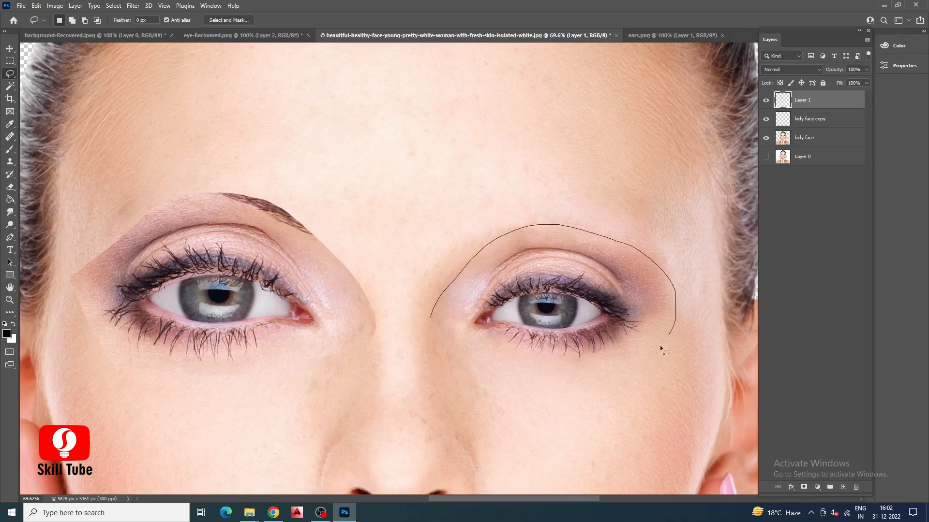
# Lasso the eye on the image's right side and copy it from lady face to a new layer.
pyautogui.moveTo(434, 309); pyautogui.dragTo(430, 313)
pyautogui.click(803, 138)
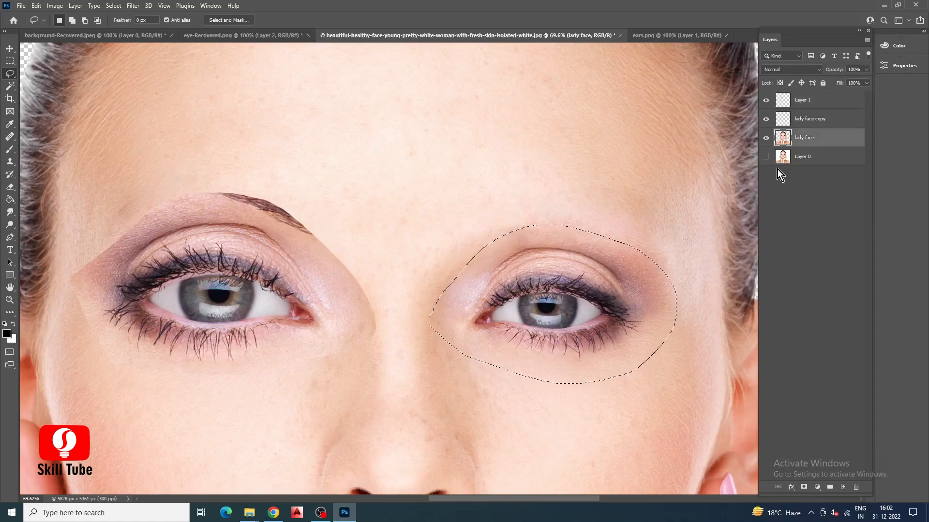
pyautogui.hotkey('ctrl', 'j')
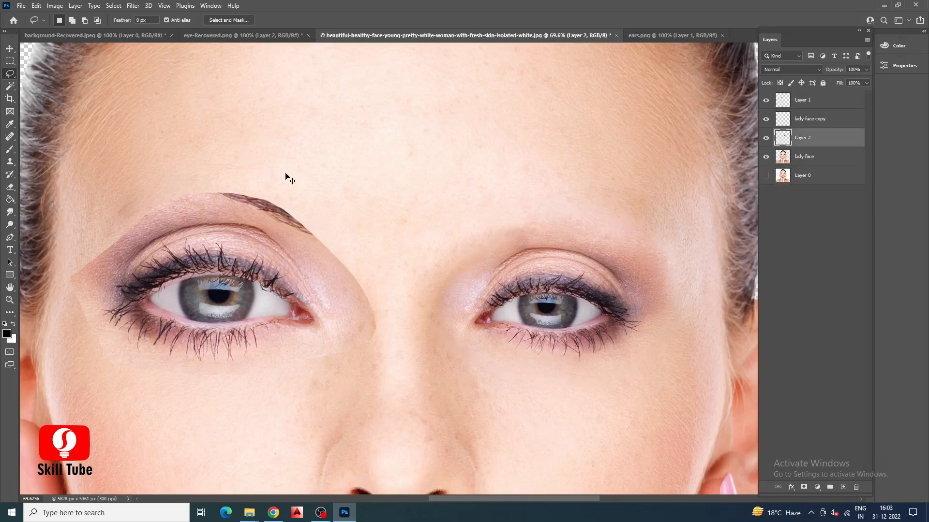
# Enlarge the copied right-side eye, move its layer to the top of the stack, and align it with the other eye.
pyautogui.hotkey('ctrl', 't')
pyautogui.moveTo(675, 385); pyautogui.dragTo(698, 393)
pyautogui.moveTo(580, 365); pyautogui.dragTo(588, 346)
pyautogui.moveTo(707, 389); pyautogui.dragTo(715, 392)
pyautogui.moveTo(590, 329); pyautogui.dragTo(590, 325)
pyautogui.moveTo(813, 142); pyautogui.dragTo(807, 104)
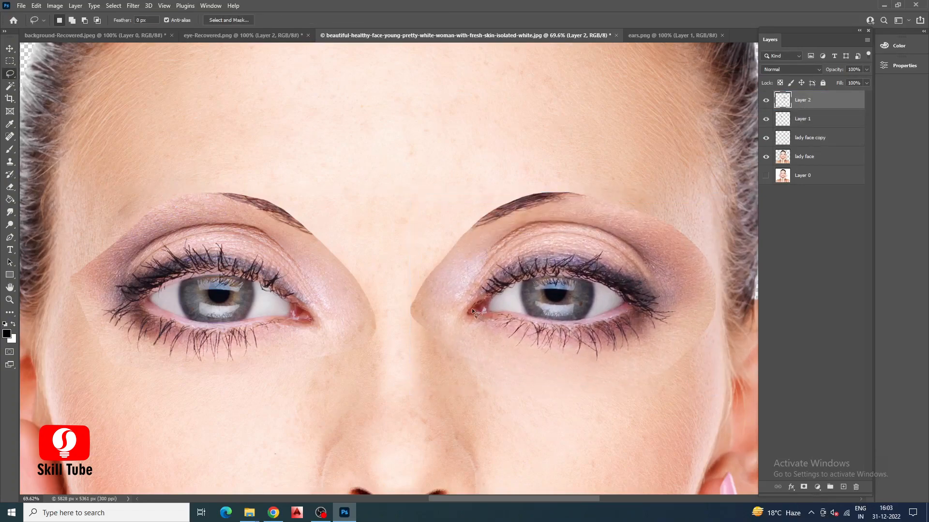
pyautogui.click(10, 48)
pyautogui.moveTo(587, 300); pyautogui.dragTo(594, 300)
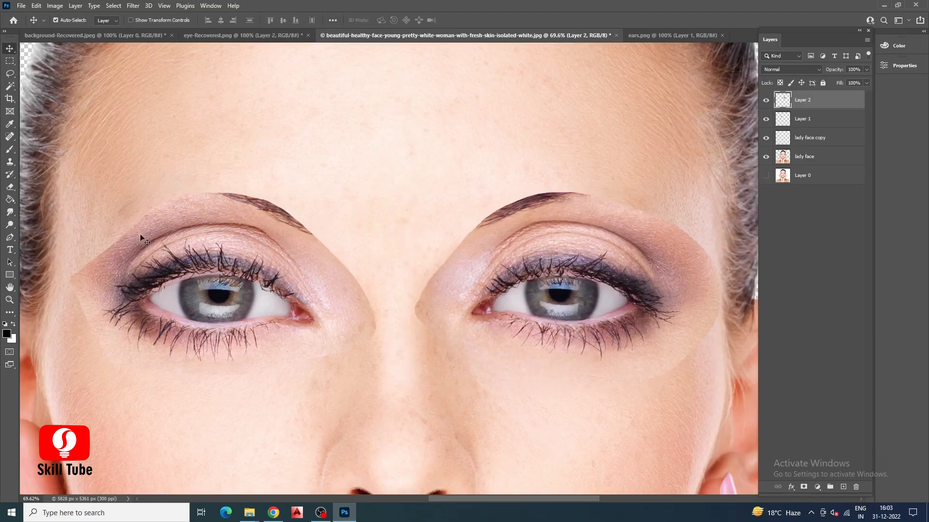
# Erase the eyebrow remnant and hard edges around the left-side eye on Layer 1 with a soft round eraser of 183 px.
pyautogui.click(10, 187)
pyautogui.click(66, 24)
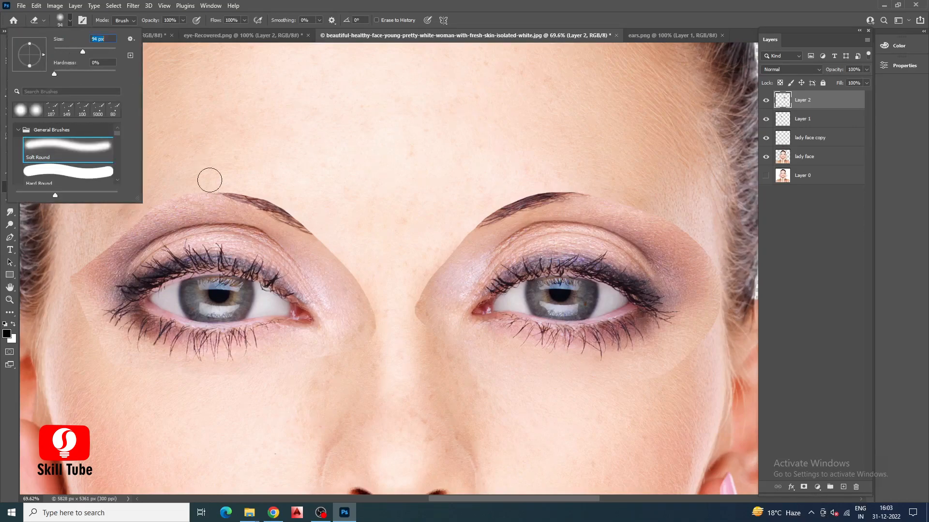
pyautogui.moveTo(93, 51); pyautogui.dragTo(97, 52)
pyautogui.click(262, 193)
pyautogui.click(804, 119)
pyautogui.moveTo(231, 190)
pyautogui.mouseDown()
pyautogui.moveTo(309, 201)
pyautogui.moveTo(370, 266)
pyautogui.moveTo(371, 284)
pyautogui.moveTo(305, 213)
pyautogui.mouseUp()
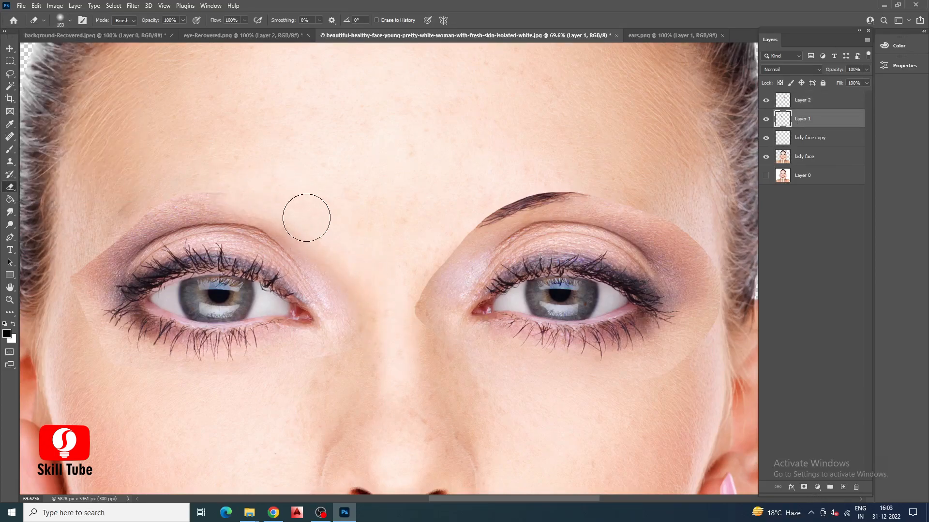
pyautogui.moveTo(191, 390)
pyautogui.mouseDown()
pyautogui.moveTo(102, 360)
pyautogui.moveTo(46, 277)
pyautogui.moveTo(74, 312)
pyautogui.moveTo(65, 270)
pyautogui.moveTo(125, 221)
pyautogui.mouseUp()
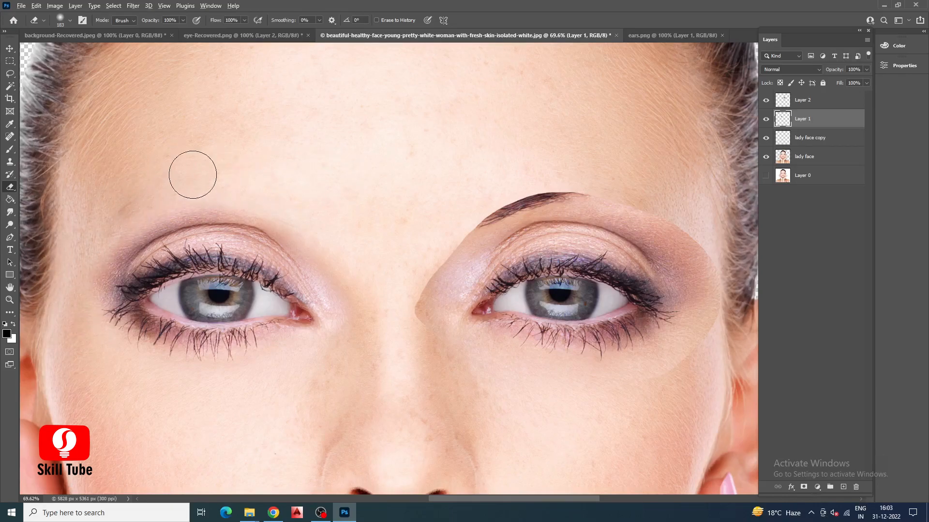
# Erase the eyebrow remnant and hard edges around the right-side eye on Layer 2.
pyautogui.scroll(-2, 194, 174)
pyautogui.click(818, 104)
pyautogui.scroll(1, 576, 218)
pyautogui.moveTo(426, 213)
pyautogui.mouseDown()
pyautogui.moveTo(570, 172)
pyautogui.moveTo(649, 256)
pyautogui.moveTo(632, 307)
pyautogui.moveTo(665, 355)
pyautogui.mouseUp()
pyautogui.moveTo(372, 352)
pyautogui.mouseDown()
pyautogui.moveTo(347, 307)
pyautogui.moveTo(353, 273)
pyautogui.moveTo(361, 272)
pyautogui.moveTo(351, 290)
pyautogui.moveTo(373, 255)
pyautogui.moveTo(315, 273)
pyautogui.moveTo(320, 300)
pyautogui.moveTo(400, 223)
pyautogui.mouseUp()
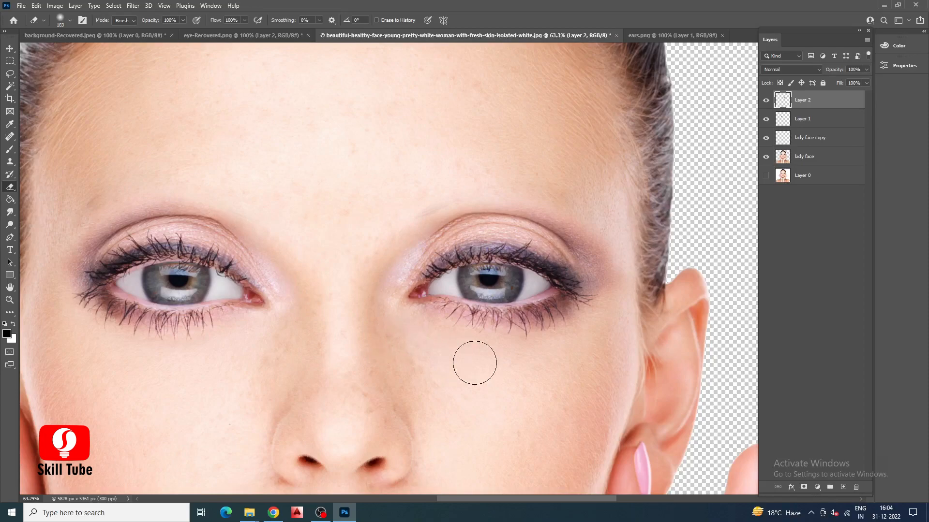
# Reshape and smooth the nose on the lady face layer with an 86 px Smudge brush at 50% strength.
pyautogui.scroll(-3, 375, 222)
pyautogui.scroll(-2, 352, 290)
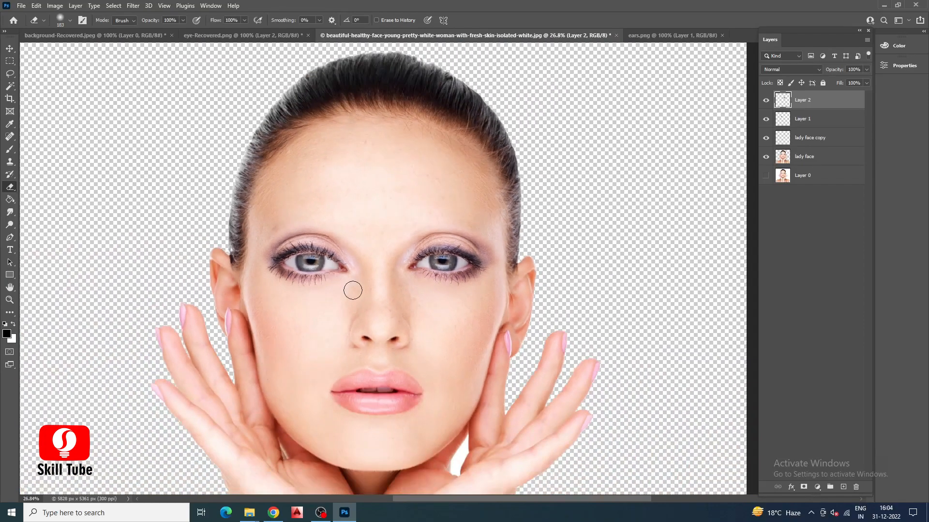
pyautogui.click(804, 164)
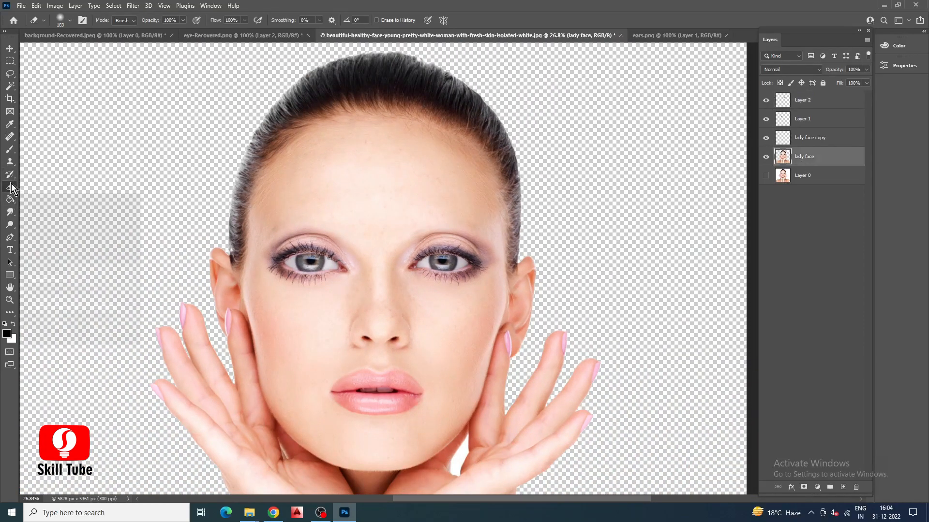
pyautogui.click(9, 212)
pyautogui.scroll(5, 393, 324)
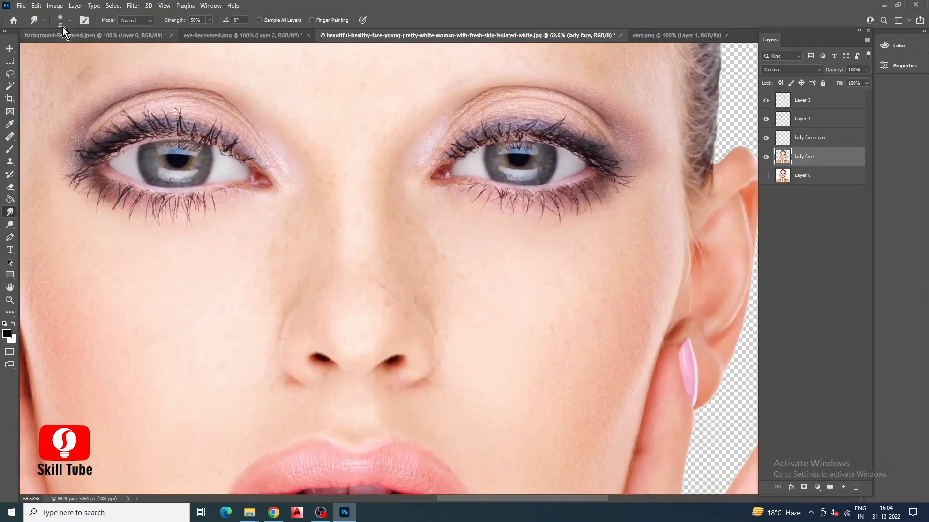
pyautogui.click(62, 24)
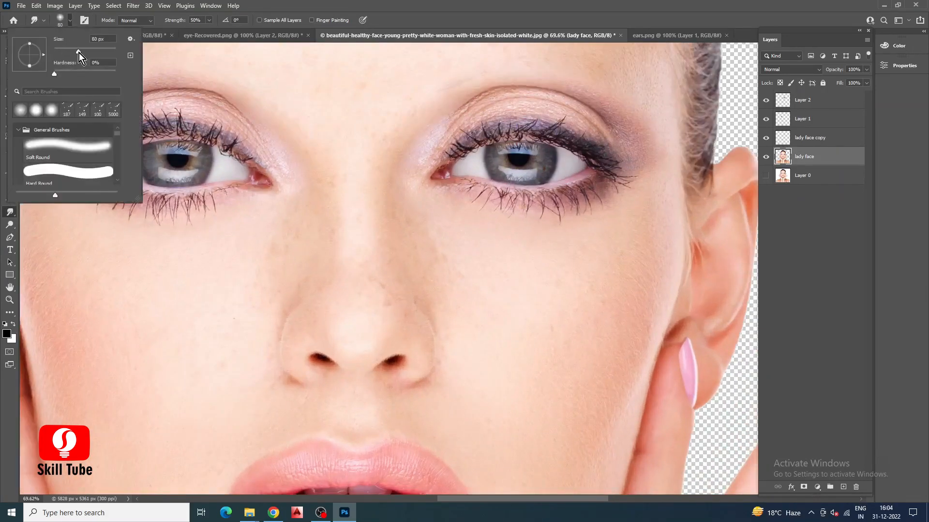
pyautogui.press('Return')
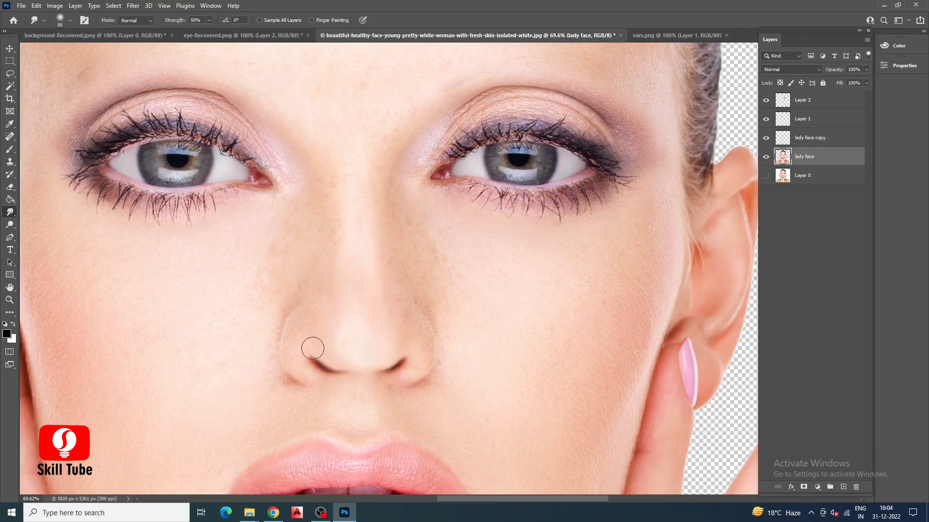
pyautogui.moveTo(348, 366)
pyautogui.mouseDown()
pyautogui.moveTo(370, 369)
pyautogui.moveTo(329, 363)
pyautogui.mouseUp()
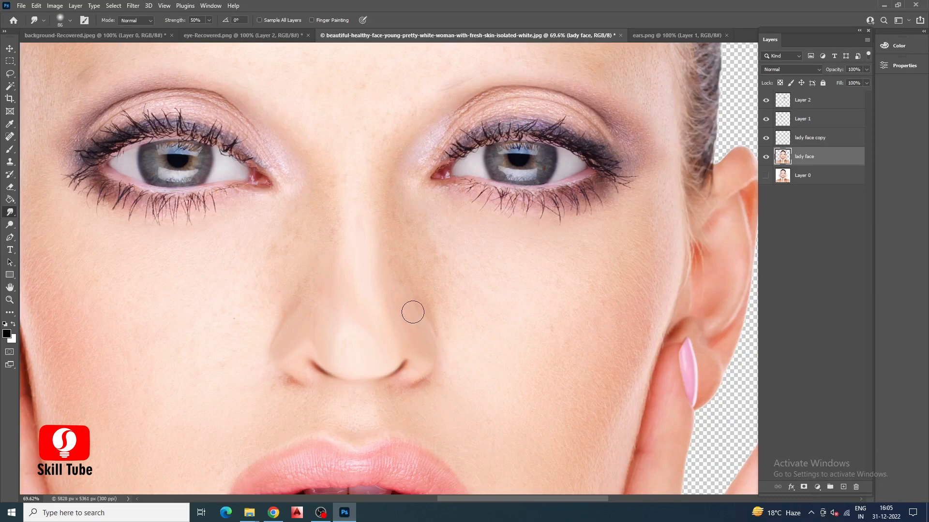
# Merge Layer 1 and Layer 2 into one layer and rename it ayes.
pyautogui.scroll(-3, 361, 249)
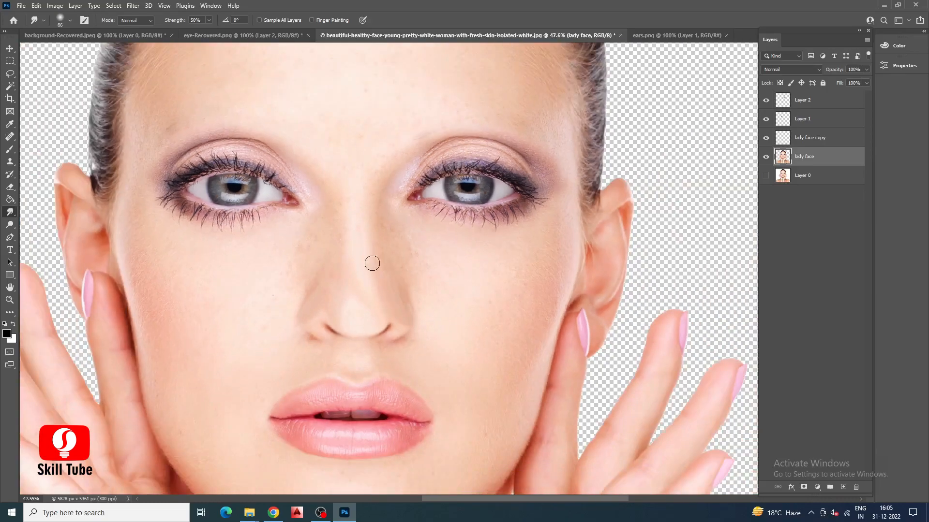
pyautogui.click(9, 50)
pyautogui.scroll(-4, 359, 261)
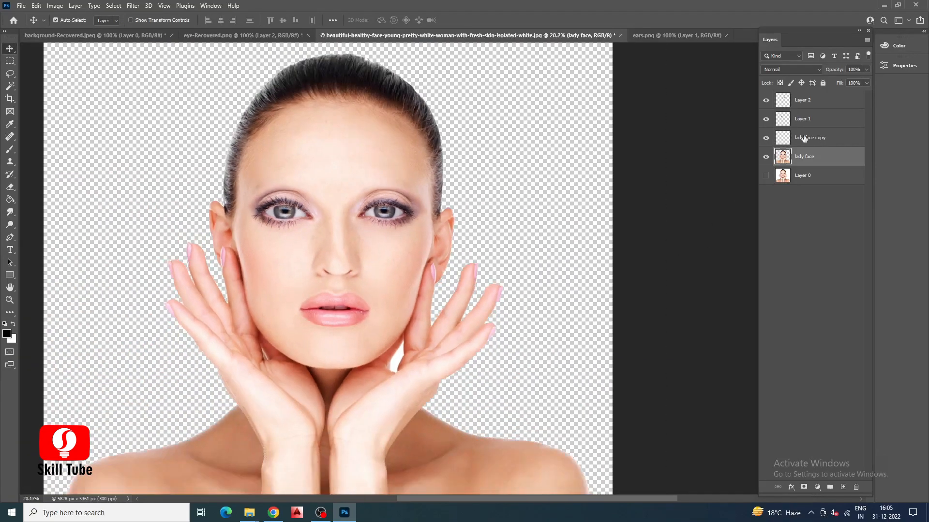
pyautogui.click(814, 139)
pyautogui.click(808, 119)
pyautogui.keyDown('shift'); pyautogui.click(807, 101); pyautogui.keyUp('shift')
pyautogui.rightClick(807, 106)
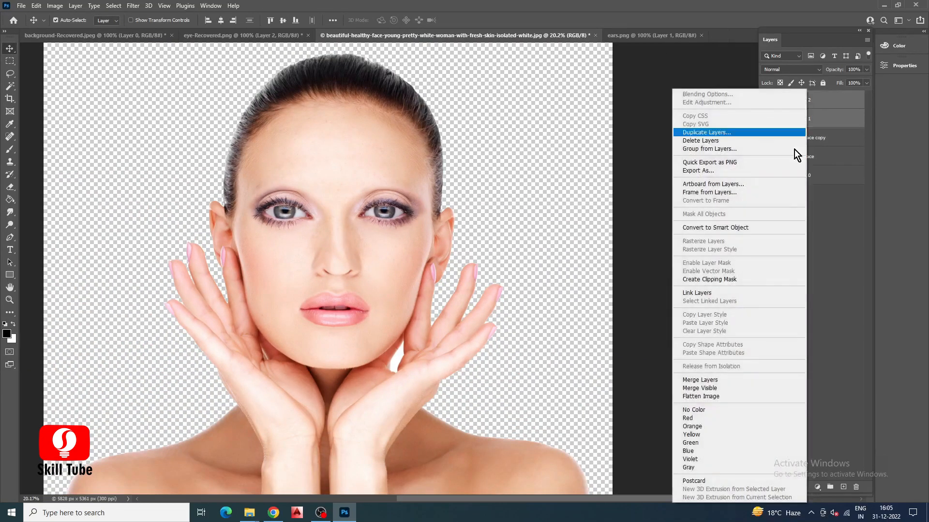
pyautogui.click(707, 381)
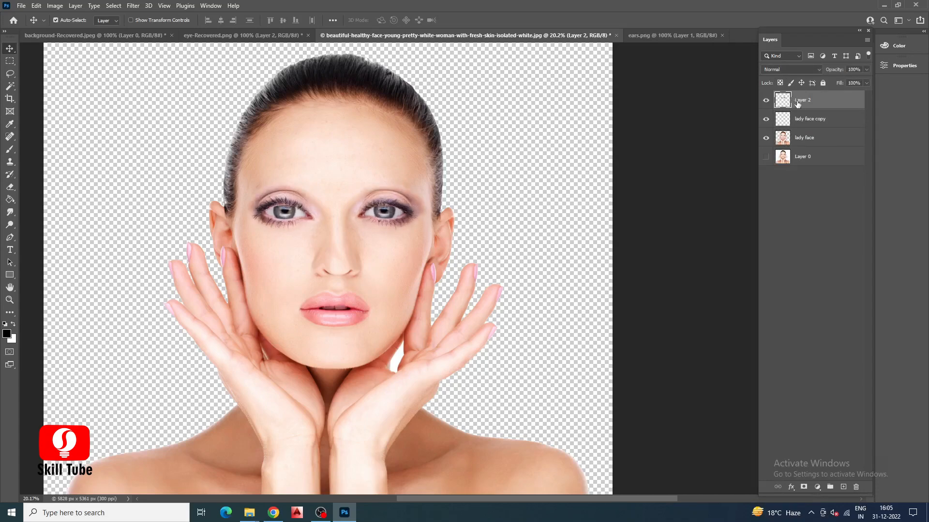
pyautogui.write('ayes')
pyautogui.press('Return')
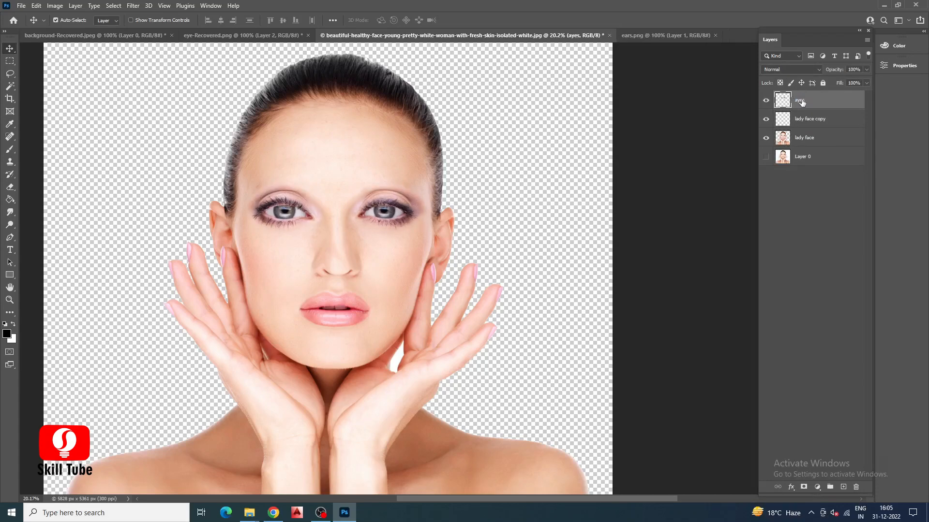
# Bring the iris from the eye-Recovered.png document into the woman's portrait as a new layer.
pyautogui.scroll(3, 338, 154)
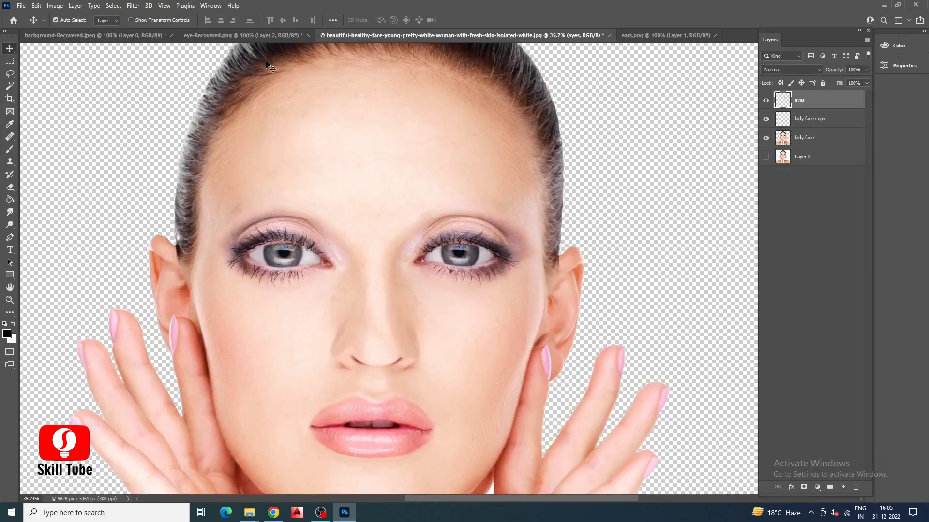
pyautogui.click(228, 34)
pyautogui.moveTo(516, 279); pyautogui.dragTo(384, 283)
# Scale down the iris and position it over the eye on the image's left side.
pyautogui.hotkey('ctrl', 't')
pyautogui.moveTo(446, 203); pyautogui.dragTo(412, 238)
pyautogui.moveTo(384, 273); pyautogui.dragTo(294, 253)
pyautogui.moveTo(321, 217); pyautogui.dragTo(314, 224)
pyautogui.scroll(6, 268, 252)
pyautogui.press('Return')
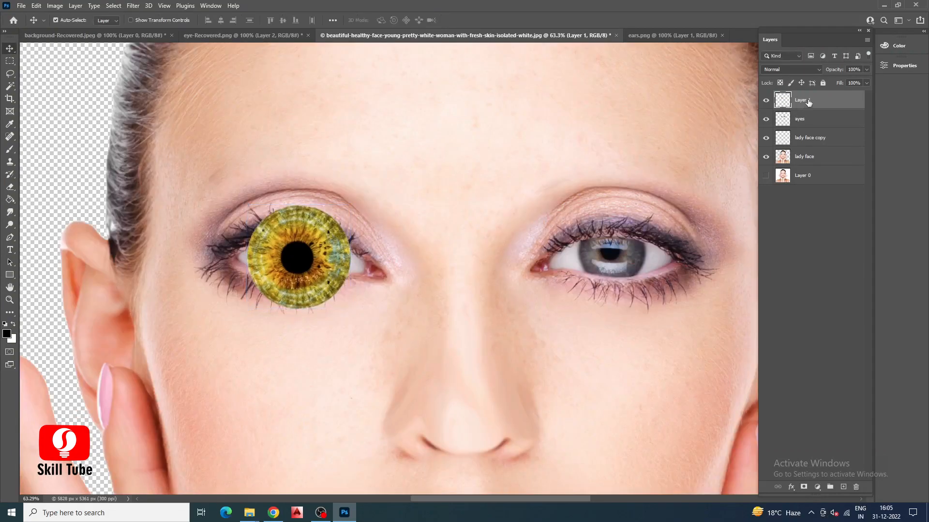
# Duplicate the Layer 1 iris and place the copy over the eye on the image's right side.
pyautogui.rightClick(808, 102)
pyautogui.click(783, 132)
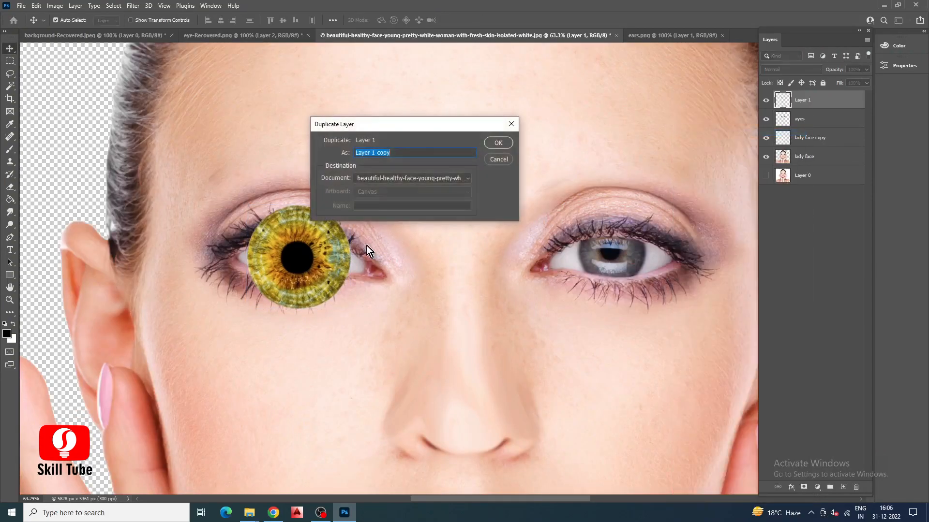
pyautogui.click(499, 144)
pyautogui.moveTo(317, 257); pyautogui.dragTo(631, 256)
pyautogui.scroll(4, 697, 217)
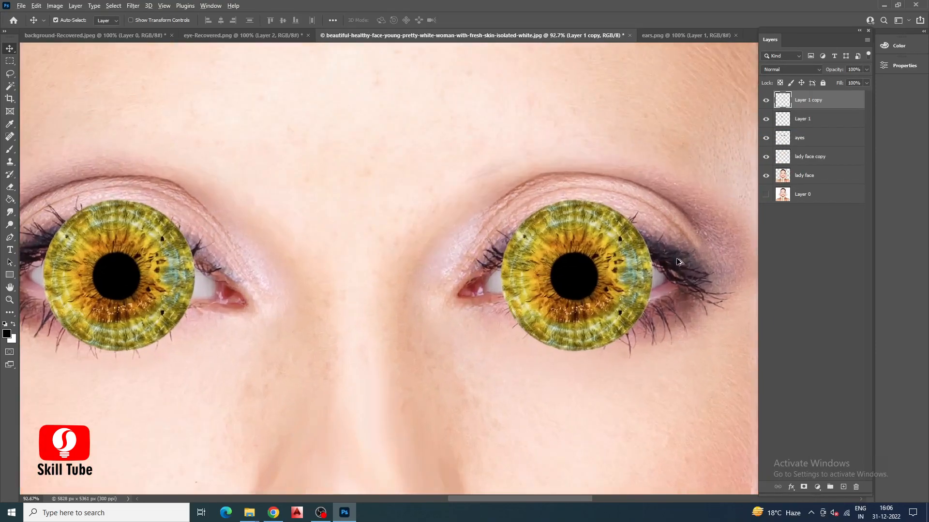
# Lower the opacity of both iris layers together to 51%.
pyautogui.scroll(-2, 677, 232)
pyautogui.keyDown('ctrl'); pyautogui.click(800, 123); pyautogui.keyUp('ctrl')
pyautogui.moveTo(857, 79); pyautogui.dragTo(843, 81)
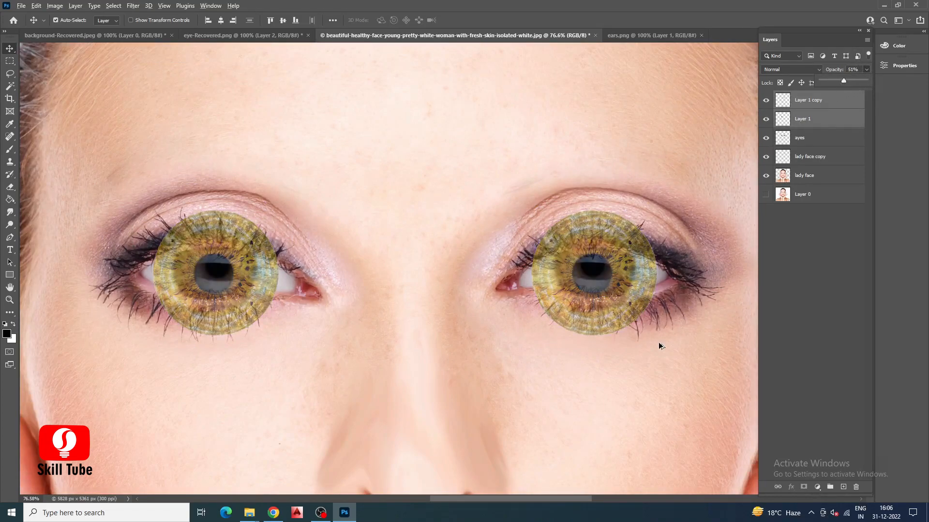
# Erase the Layer 1 copy iris where it overlaps the upper and lower eyelids, using an 83 px eraser at 33% hardness.
pyautogui.scroll(4, 659, 345)
pyautogui.click(10, 190)
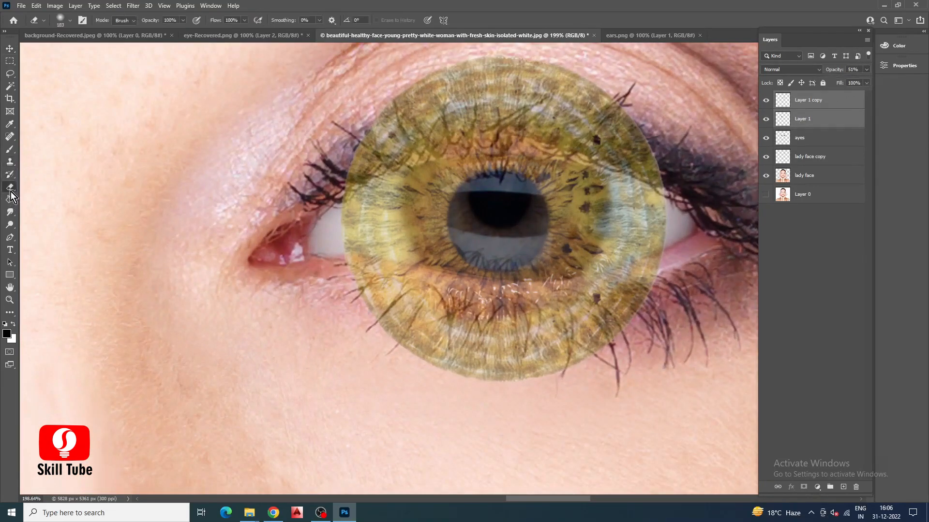
pyautogui.click(806, 118)
pyautogui.click(808, 100)
pyautogui.moveTo(422, 364); pyautogui.dragTo(555, 398)
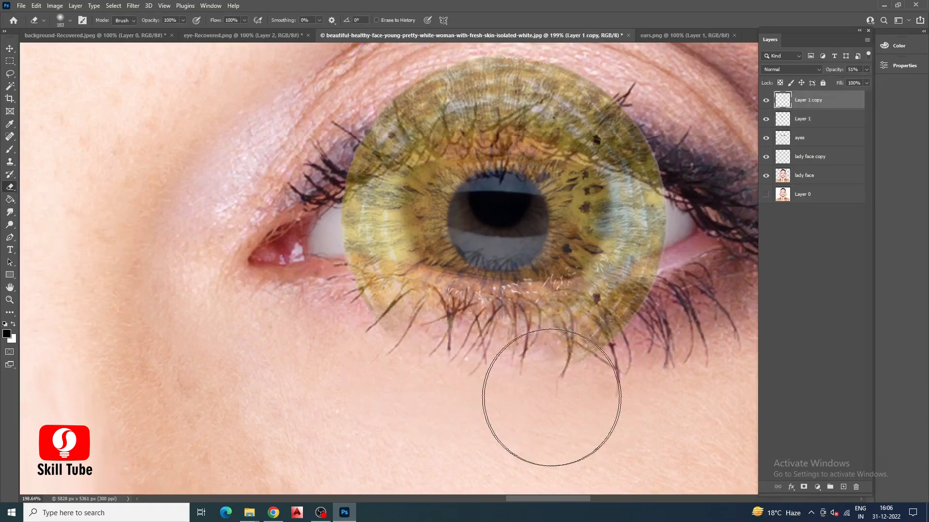
pyautogui.hotkey('ctrl', 'z')
pyautogui.click(70, 20)
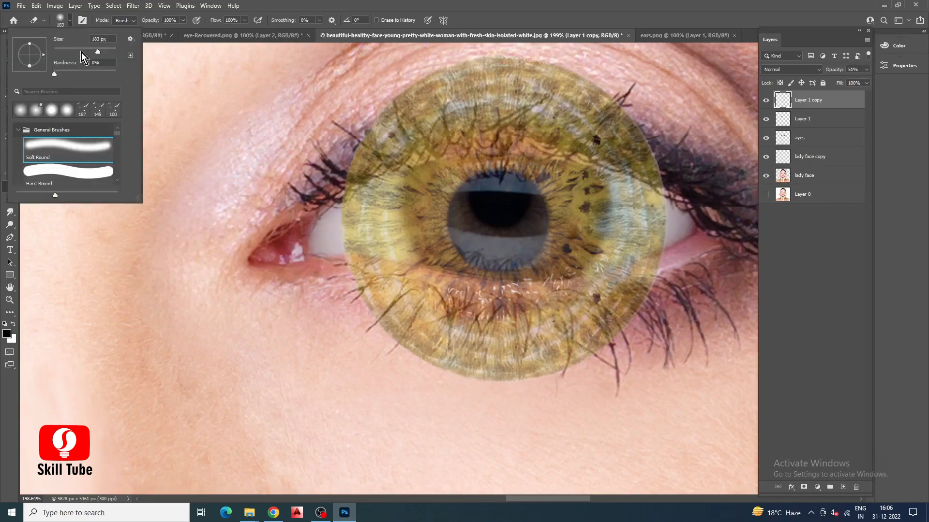
pyautogui.moveTo(56, 79)
pyautogui.mouseDown()
pyautogui.moveTo(73, 76)
pyautogui.moveTo(79, 54)
pyautogui.moveTo(75, 75)
pyautogui.mouseUp()
pyautogui.moveTo(359, 306)
pyautogui.mouseDown()
pyautogui.moveTo(503, 359)
pyautogui.moveTo(600, 314)
pyautogui.moveTo(648, 278)
pyautogui.mouseUp()
pyautogui.moveTo(319, 107)
pyautogui.mouseDown()
pyautogui.moveTo(424, 94)
pyautogui.moveTo(555, 96)
pyautogui.moveTo(673, 133)
pyautogui.moveTo(460, 94)
pyautogui.moveTo(393, 109)
pyautogui.moveTo(334, 135)
pyautogui.moveTo(343, 134)
pyautogui.moveTo(329, 143)
pyautogui.moveTo(362, 135)
pyautogui.moveTo(320, 155)
pyautogui.moveTo(420, 113)
pyautogui.moveTo(537, 116)
pyautogui.moveTo(439, 113)
pyautogui.moveTo(387, 125)
pyautogui.moveTo(436, 112)
pyautogui.moveTo(516, 112)
pyautogui.moveTo(693, 155)
pyautogui.moveTo(664, 148)
pyautogui.moveTo(706, 169)
pyautogui.mouseUp()
# Raise the eraser's hardness and clean up the Layer 1 copy iris along the lower eyelid edge.
pyautogui.click(70, 21)
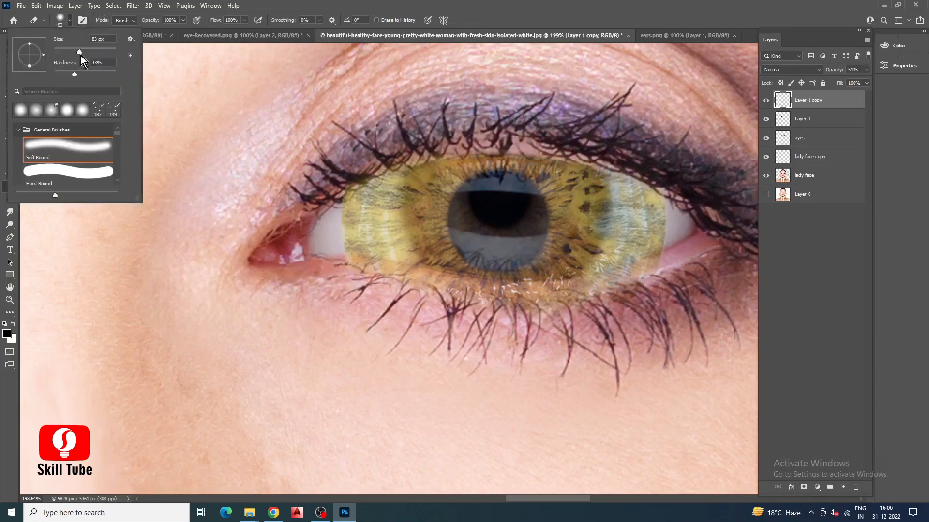
pyautogui.moveTo(74, 73); pyautogui.dragTo(86, 76)
pyautogui.moveTo(348, 307)
pyautogui.mouseDown()
pyautogui.moveTo(390, 310)
pyautogui.moveTo(350, 297)
pyautogui.moveTo(412, 315)
pyautogui.moveTo(558, 322)
pyautogui.mouseUp()
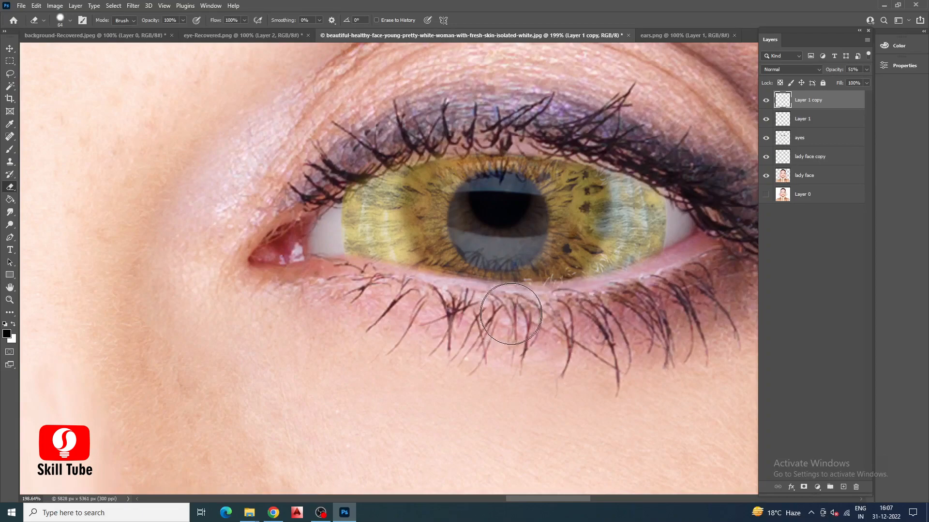
pyautogui.moveTo(511, 314)
pyautogui.mouseDown()
pyautogui.moveTo(567, 313)
pyautogui.moveTo(668, 281)
pyautogui.mouseUp()
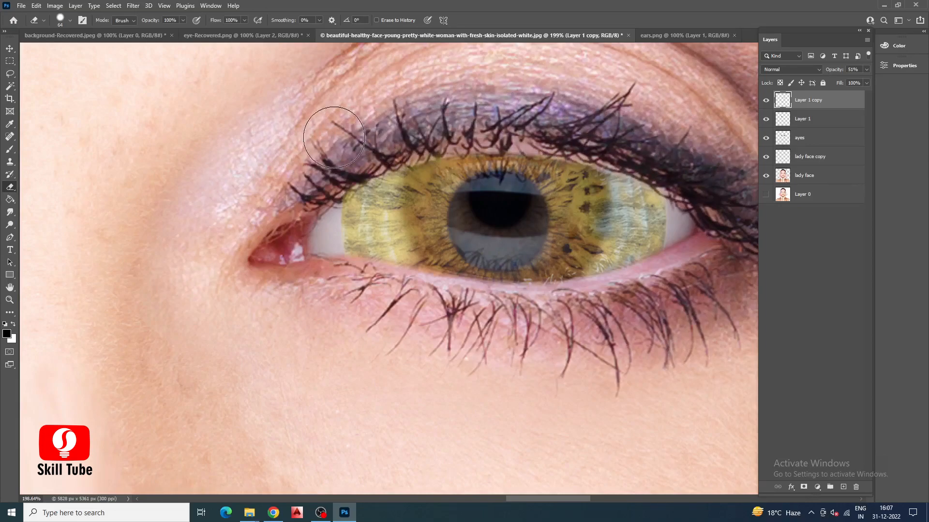
# Erase the parts of the Layer 1 iris that cover the eyelids of the eye on the image's left side, using a 64 px eraser.
pyautogui.scroll(-5, 581, 221)
pyautogui.click(818, 119)
pyautogui.scroll(5, 252, 251)
pyautogui.moveTo(153, 215)
pyautogui.mouseDown()
pyautogui.moveTo(278, 250)
pyautogui.moveTo(242, 256)
pyautogui.moveTo(396, 275)
pyautogui.moveTo(470, 229)
pyautogui.moveTo(307, 257)
pyautogui.moveTo(304, 248)
pyautogui.moveTo(479, 231)
pyautogui.mouseUp()
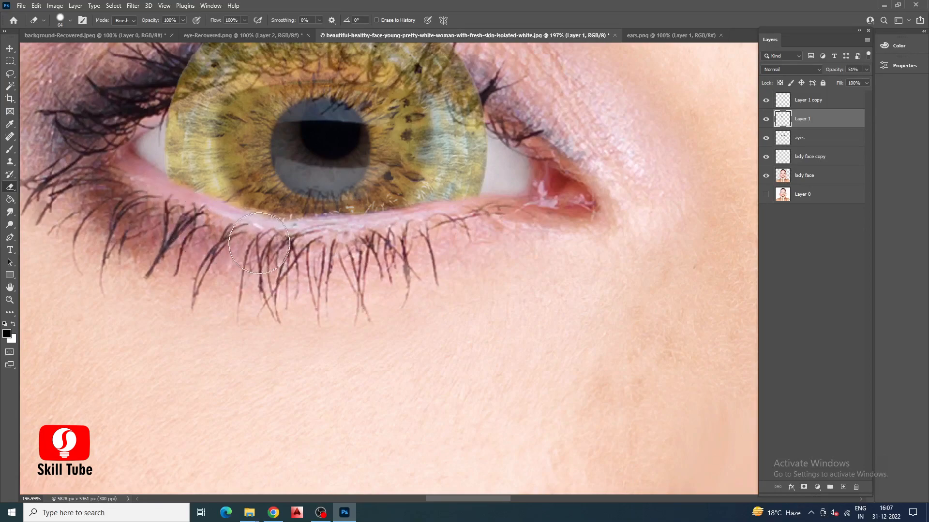
pyautogui.scroll(3, 261, 305)
pyautogui.moveTo(225, 156)
pyautogui.mouseDown()
pyautogui.moveTo(380, 154)
pyautogui.moveTo(511, 232)
pyautogui.mouseUp()
pyautogui.moveTo(167, 182)
pyautogui.mouseDown()
pyautogui.moveTo(227, 193)
pyautogui.moveTo(286, 179)
pyautogui.moveTo(426, 183)
pyautogui.moveTo(483, 213)
pyautogui.mouseUp()
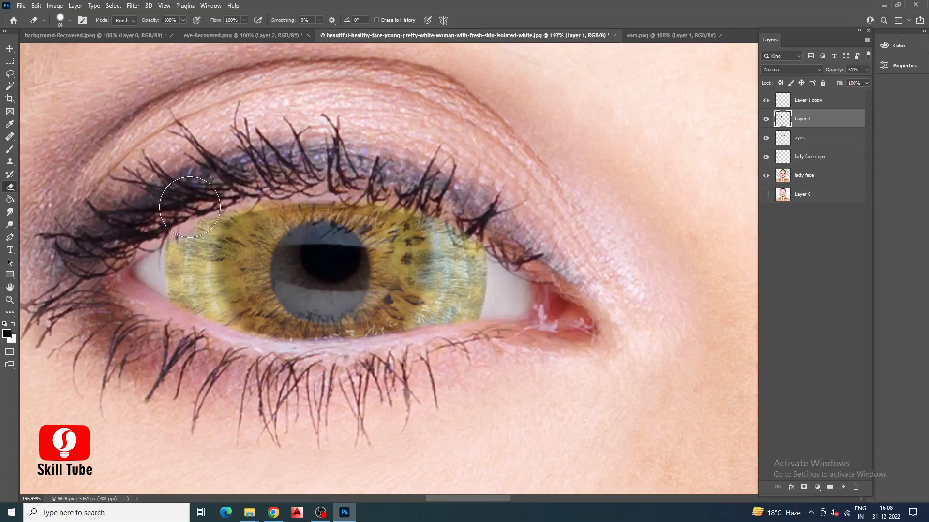
# Restore both iris layers, Layer 1 and Layer 1 copy, to 100% opacity.
pyautogui.scroll(-5, 169, 162)
pyautogui.click(10, 49)
pyautogui.keyDown('shift'); pyautogui.click(844, 100); pyautogui.keyUp('shift')
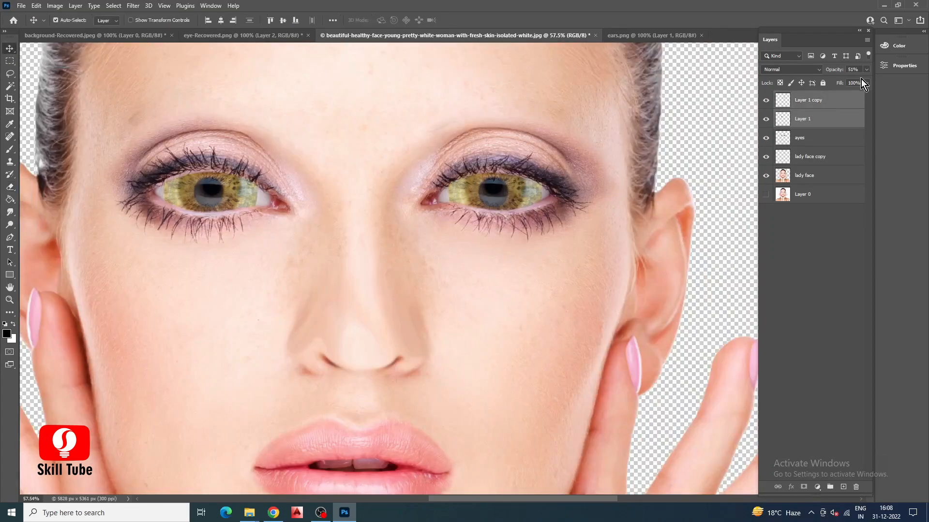
pyautogui.moveTo(848, 82); pyautogui.dragTo(865, 81)
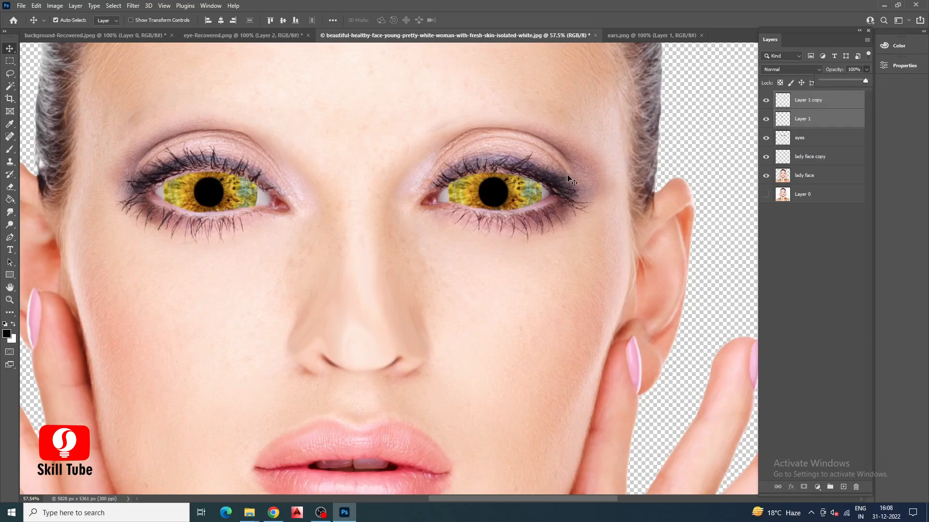
# Merge the two iris layers into one and rename the merged layer eye lens.
pyautogui.scroll(-2, 360, 218)
pyautogui.scroll(-4, 360, 219)
pyautogui.scroll(3, 406, 189)
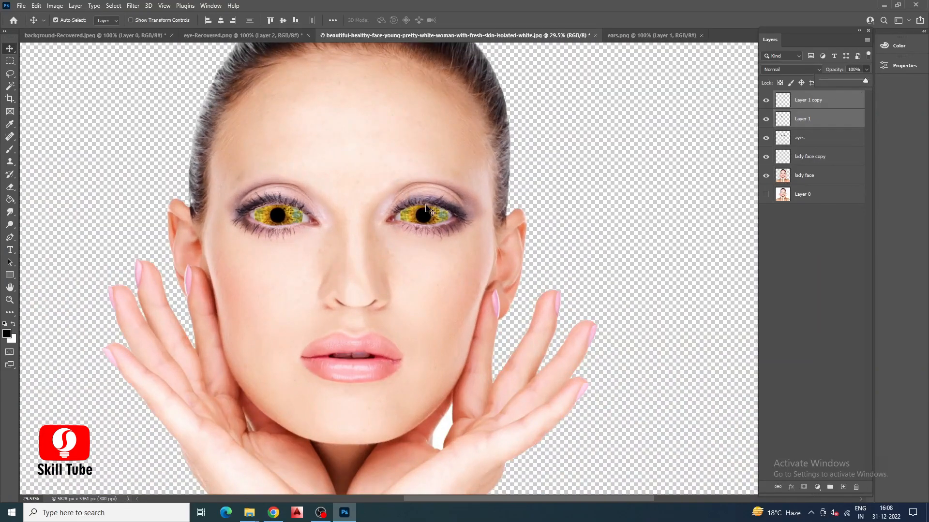
pyautogui.scroll(-1, 347, 230)
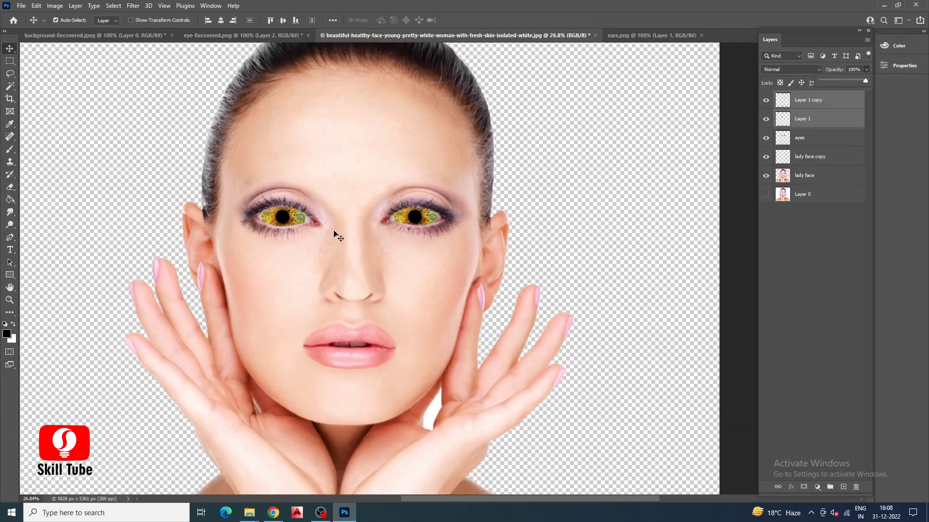
pyautogui.rightClick(828, 107)
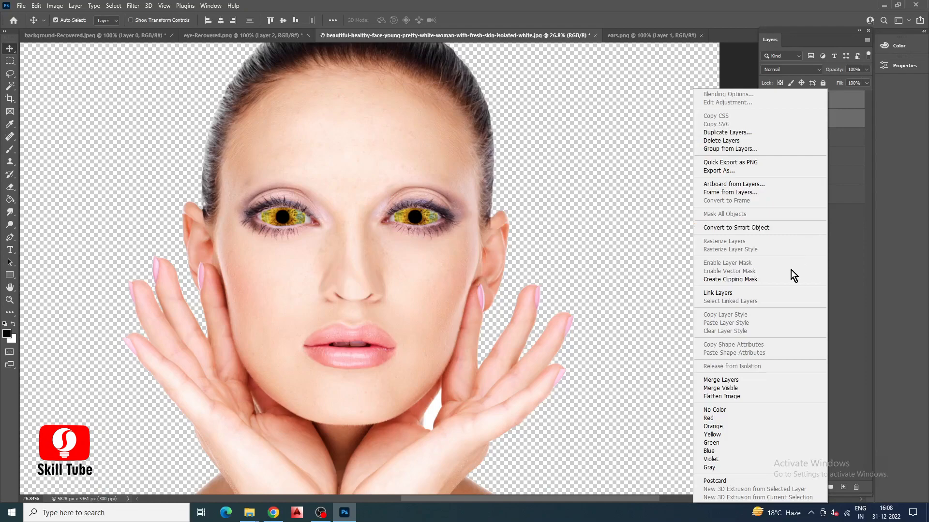
pyautogui.click(735, 381)
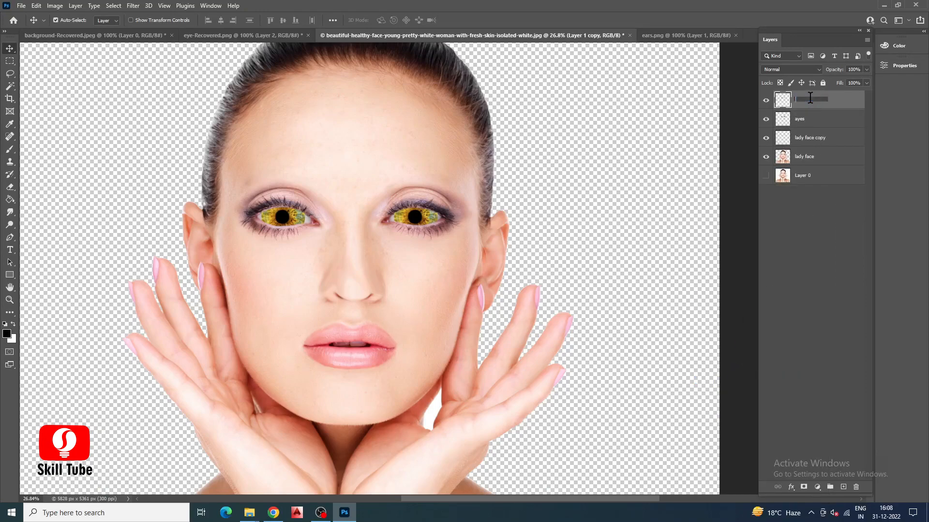
pyautogui.press('Return')
pyautogui.click(724, 201)
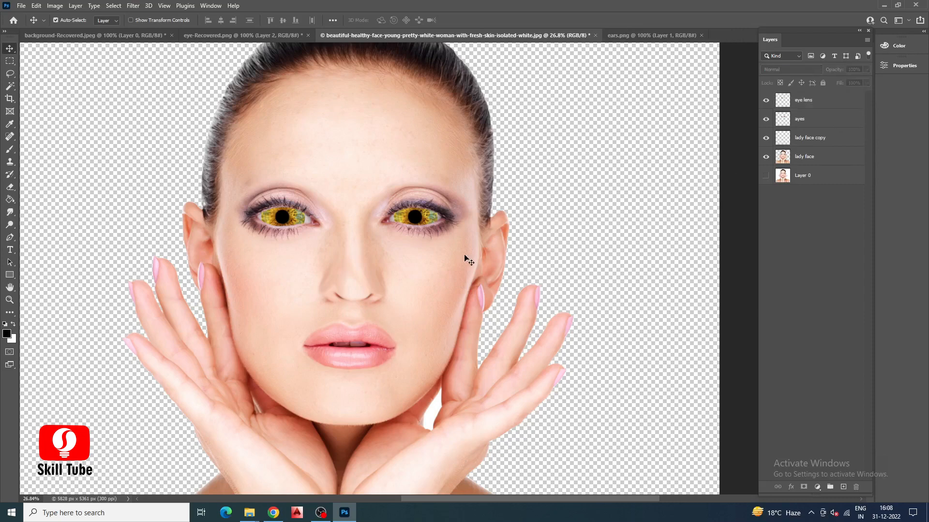
# Load the outline of the lady face layer's content as a selection.
pyautogui.click(801, 158)
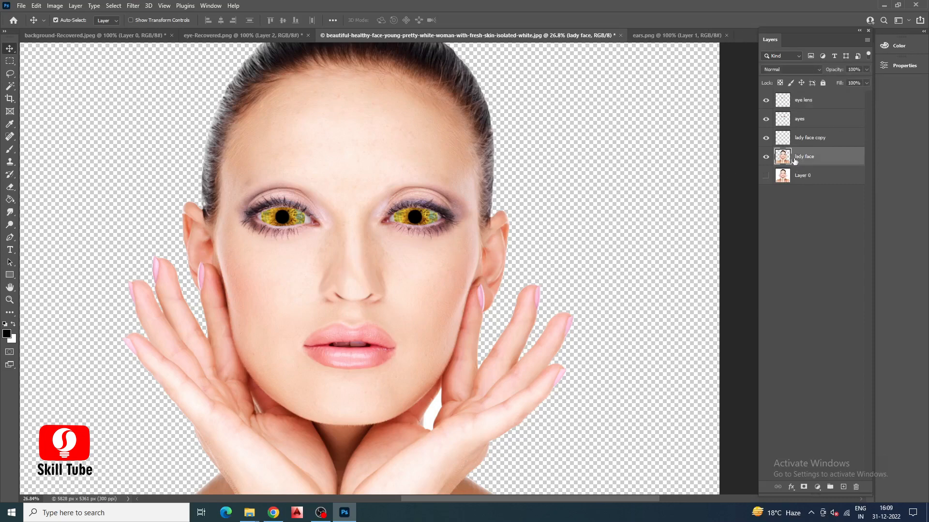
pyautogui.scroll(-3, 784, 161)
pyautogui.keyDown('ctrl'); pyautogui.click(783, 161); pyautogui.keyUp('ctrl')
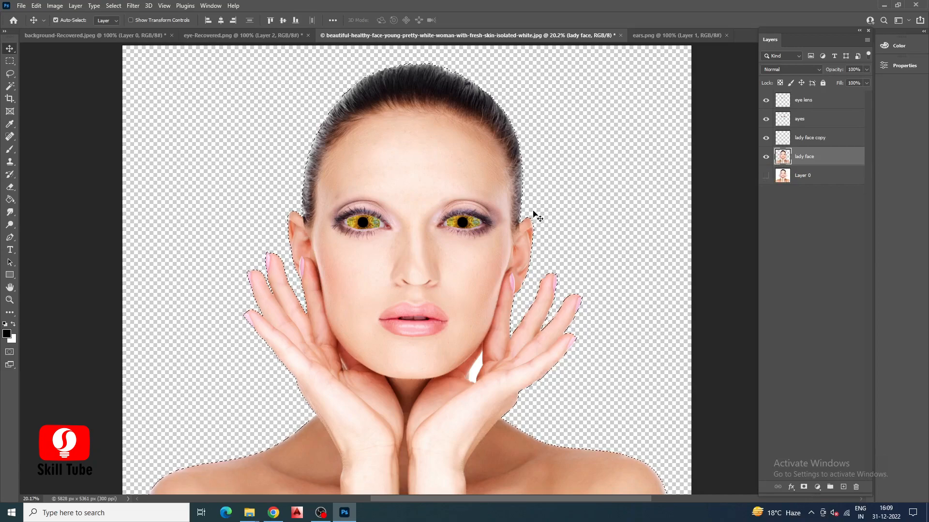
pyautogui.scroll(4, 535, 215)
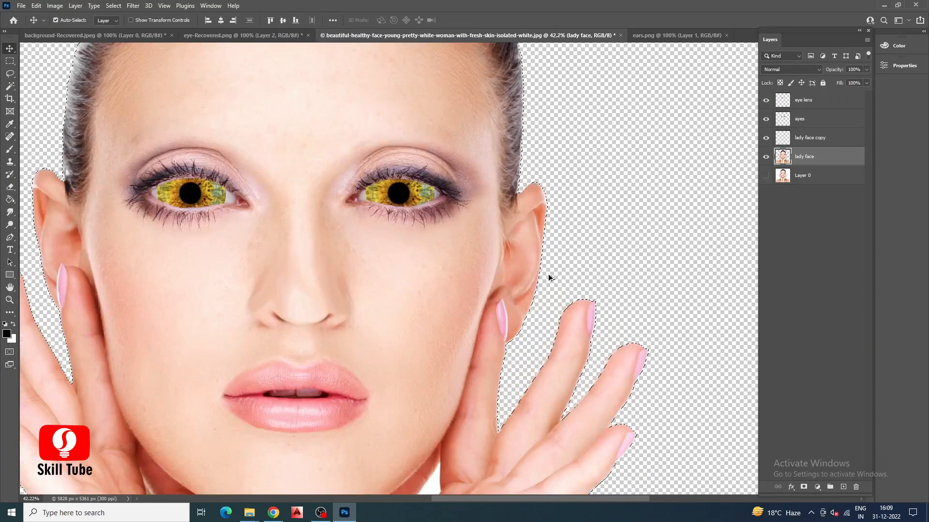
pyautogui.scroll(-2, 549, 279)
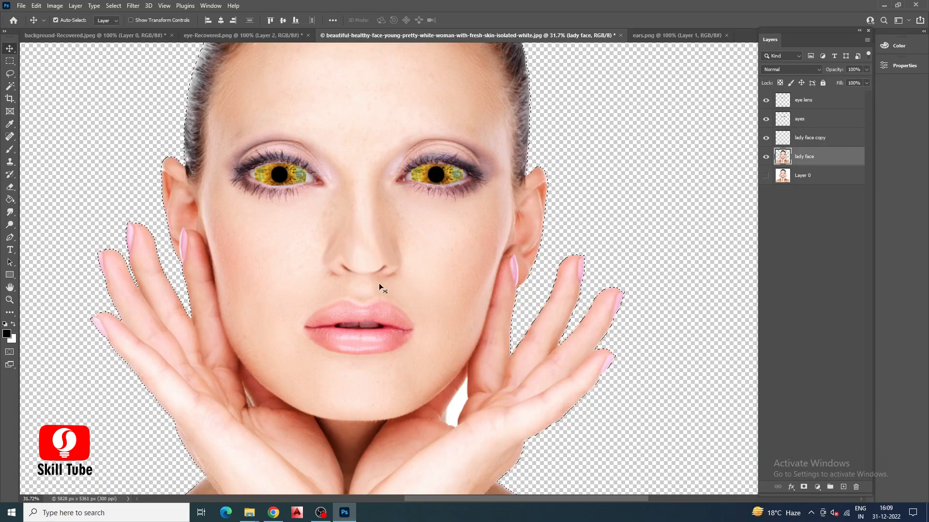
# Set the foreground color to blue 004db6.
pyautogui.scroll(-2, 274, 279)
pyautogui.click(7, 333)
pyautogui.moveTo(401, 173); pyautogui.dragTo(401, 163)
pyautogui.click(390, 152)
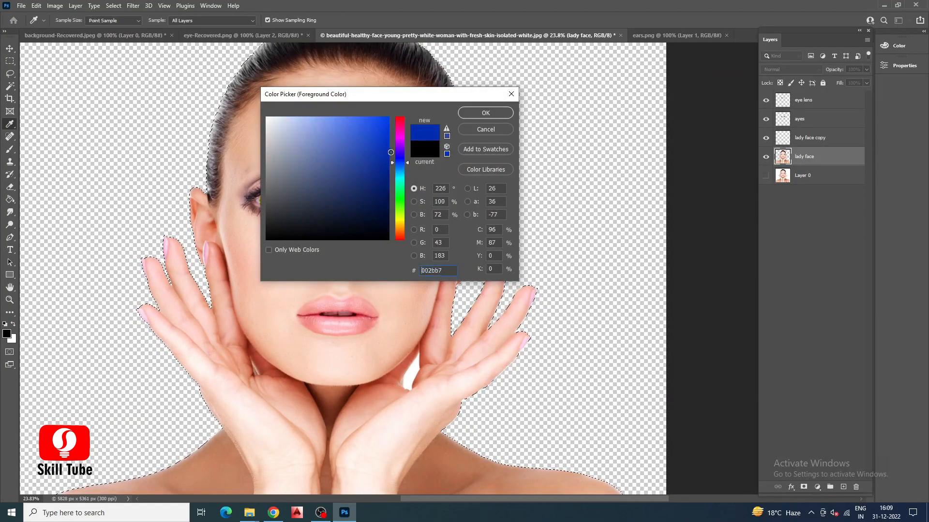
pyautogui.click(401, 166)
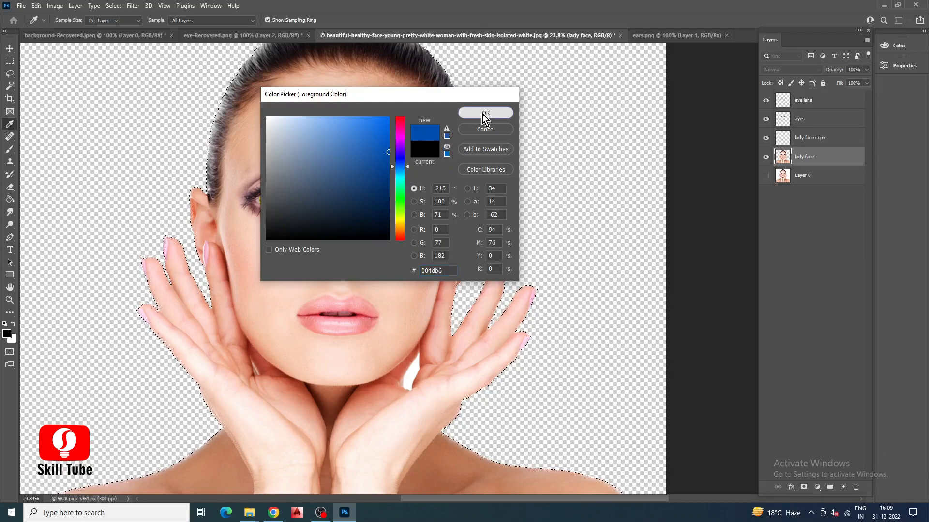
pyautogui.click(483, 114)
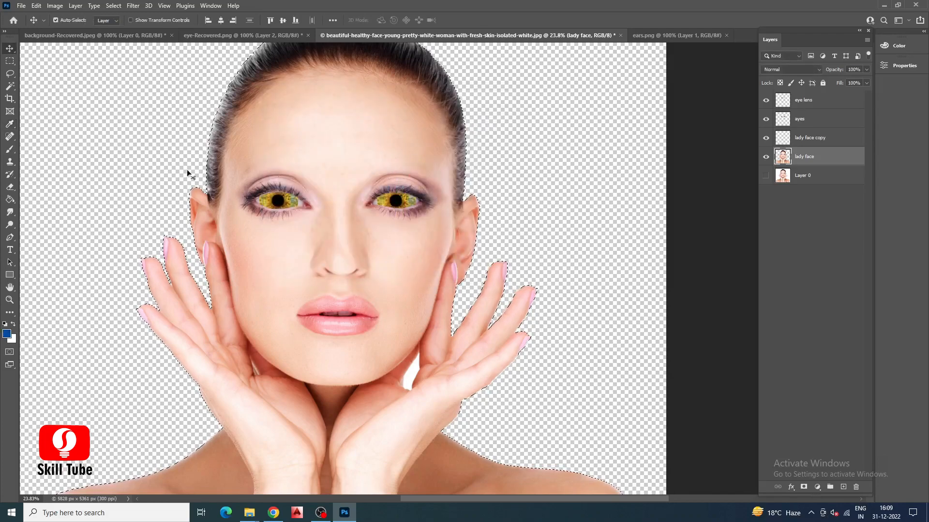
# Choose the Soft Round brush for painting and add a new empty layer above the eye lens layer.
pyautogui.click(14, 148)
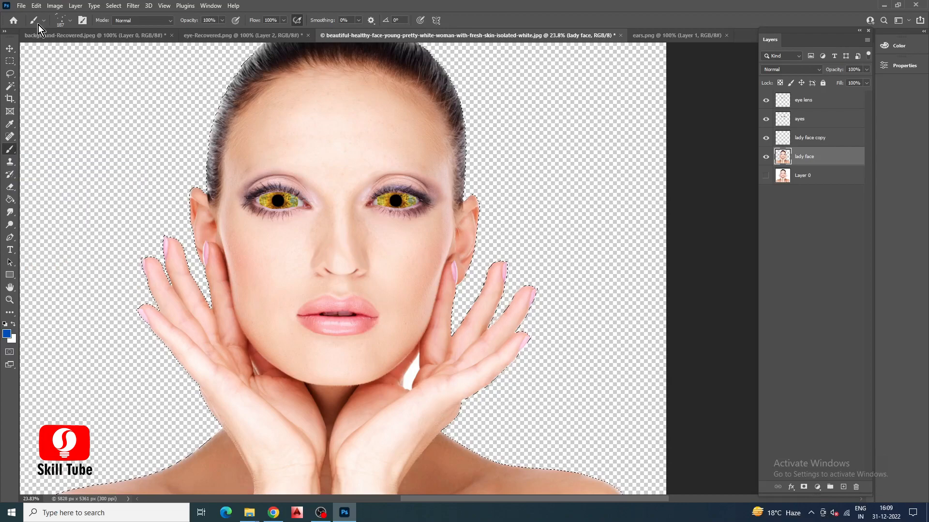
pyautogui.click(70, 20)
pyautogui.scroll(-5, 78, 140)
pyautogui.scroll(10, 78, 146)
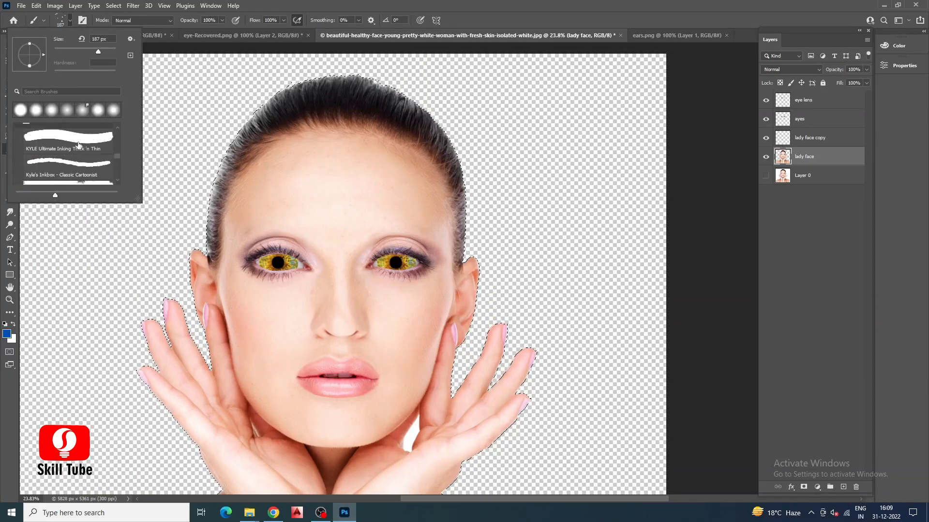
pyautogui.scroll(5, 79, 139)
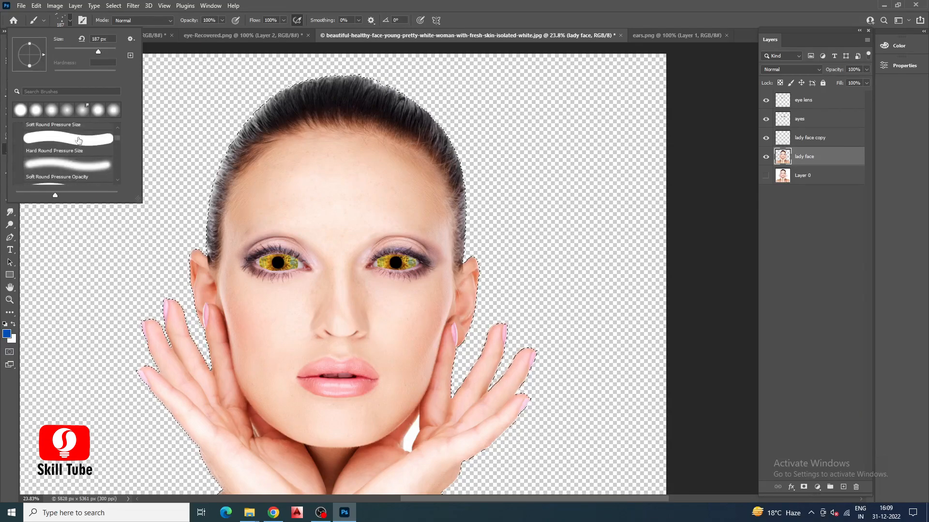
pyautogui.click(78, 145)
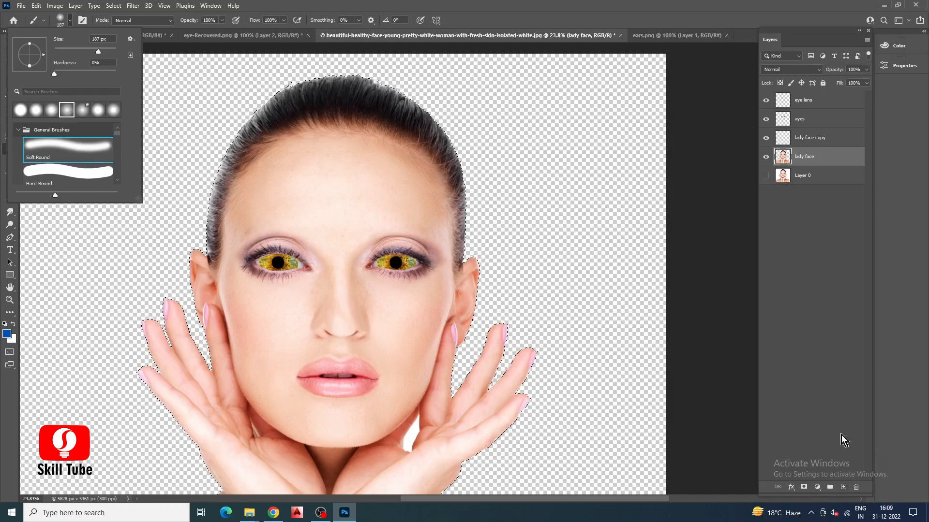
pyautogui.click(843, 489)
pyautogui.moveTo(810, 162); pyautogui.dragTo(802, 94)
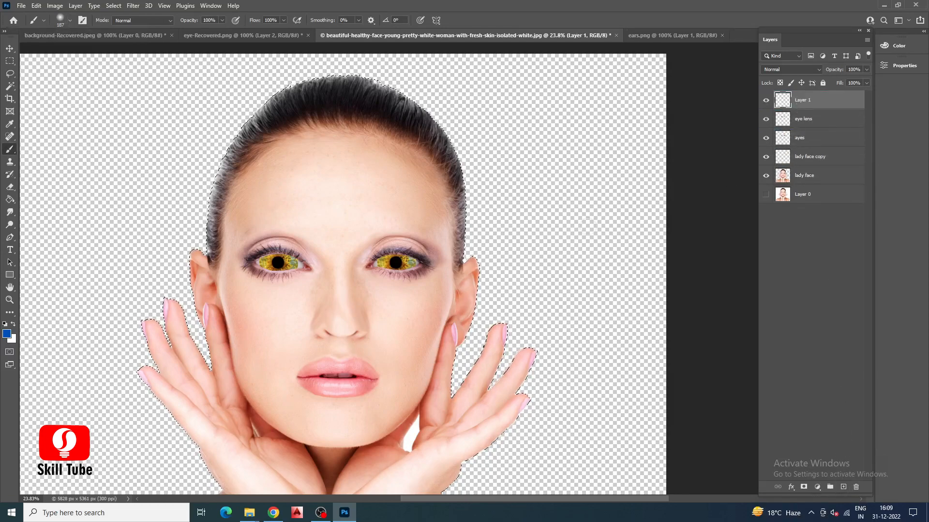
# Paint the selected face, ears, hands and shoulders blue on the new layer with a 1457 px soft brush.
pyautogui.click(72, 20)
pyautogui.moveTo(114, 54); pyautogui.dragTo(108, 51)
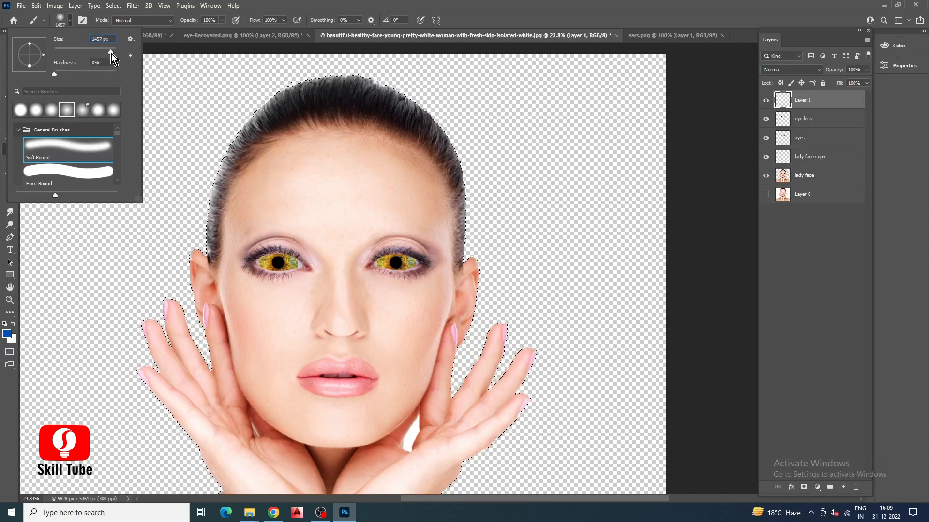
pyautogui.moveTo(341, 208)
pyautogui.mouseDown()
pyautogui.moveTo(346, 251)
pyautogui.moveTo(321, 296)
pyautogui.moveTo(363, 415)
pyautogui.moveTo(390, 429)
pyautogui.moveTo(503, 379)
pyautogui.moveTo(405, 353)
pyautogui.moveTo(448, 356)
pyautogui.moveTo(523, 313)
pyautogui.moveTo(328, 269)
pyautogui.moveTo(325, 189)
pyautogui.moveTo(369, 176)
pyautogui.moveTo(381, 211)
pyautogui.moveTo(373, 201)
pyautogui.moveTo(338, 233)
pyautogui.moveTo(307, 208)
pyautogui.moveTo(295, 209)
pyautogui.moveTo(329, 213)
pyautogui.moveTo(283, 257)
pyautogui.moveTo(290, 242)
pyautogui.moveTo(290, 282)
pyautogui.moveTo(234, 390)
pyautogui.moveTo(145, 333)
pyautogui.moveTo(142, 276)
pyautogui.moveTo(150, 306)
pyautogui.mouseUp()
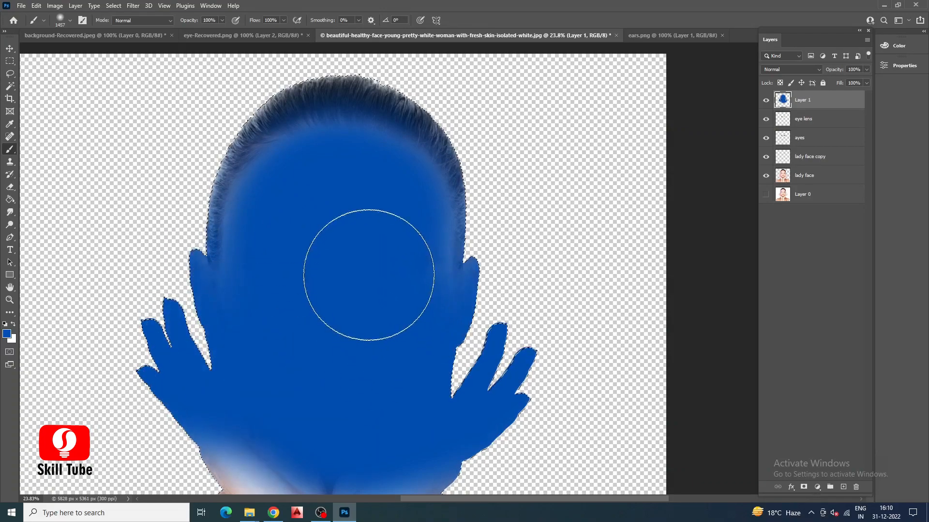
pyautogui.scroll(-5, 358, 296)
pyautogui.scroll(-1, 358, 301)
pyautogui.moveTo(358, 301)
pyautogui.mouseDown()
pyautogui.moveTo(514, 353)
pyautogui.moveTo(498, 380)
pyautogui.moveTo(300, 393)
pyautogui.moveTo(70, 368)
pyautogui.moveTo(95, 417)
pyautogui.moveTo(508, 415)
pyautogui.moveTo(176, 356)
pyautogui.moveTo(381, 311)
pyautogui.mouseUp()
pyautogui.scroll(4, 381, 311)
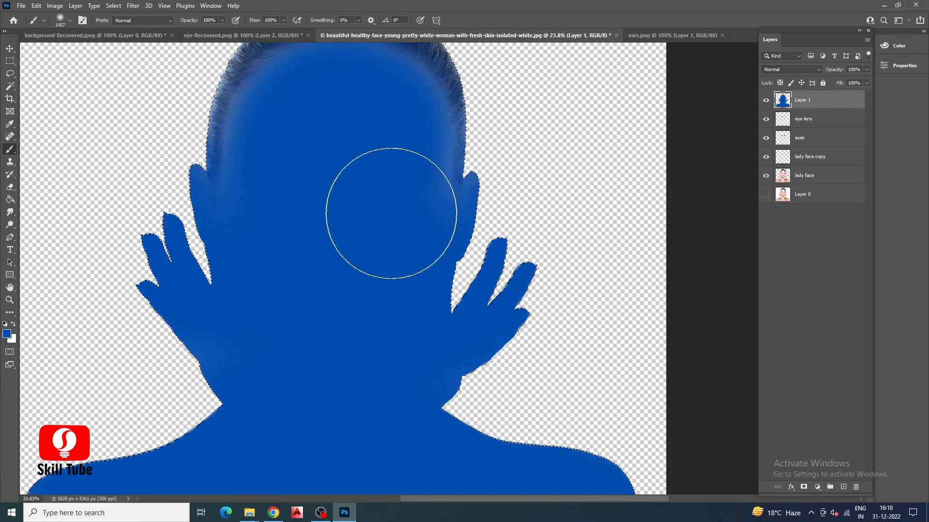
pyautogui.scroll(1, 342, 187)
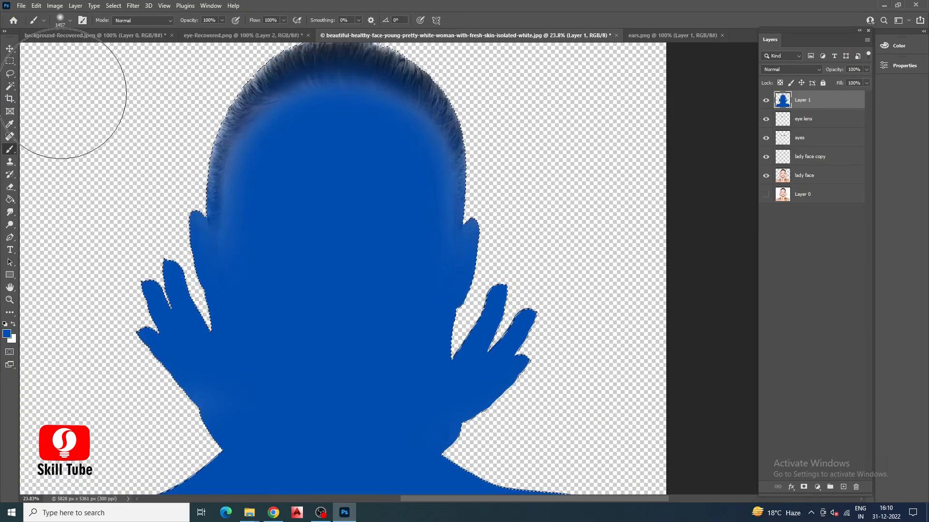
pyautogui.click(10, 48)
pyautogui.scroll(1, 231, 143)
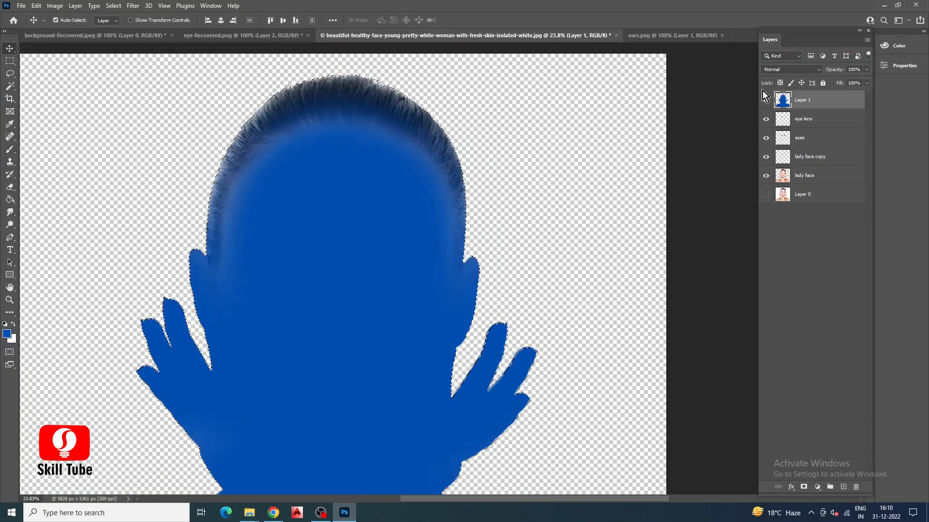
# Set the blue paint layer's blend mode to Color and clear the selection.
pyautogui.click(818, 70)
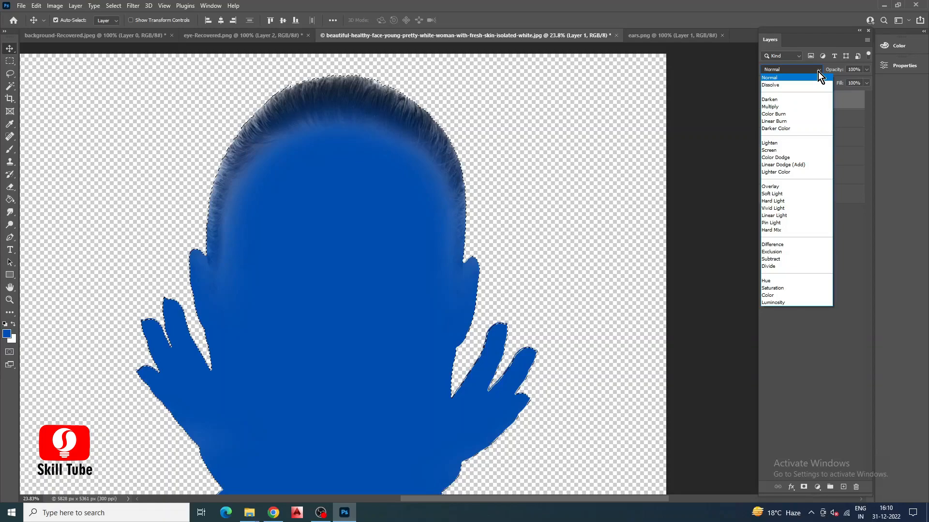
pyautogui.click(766, 295)
pyautogui.hotkey('ctrl', 'd')
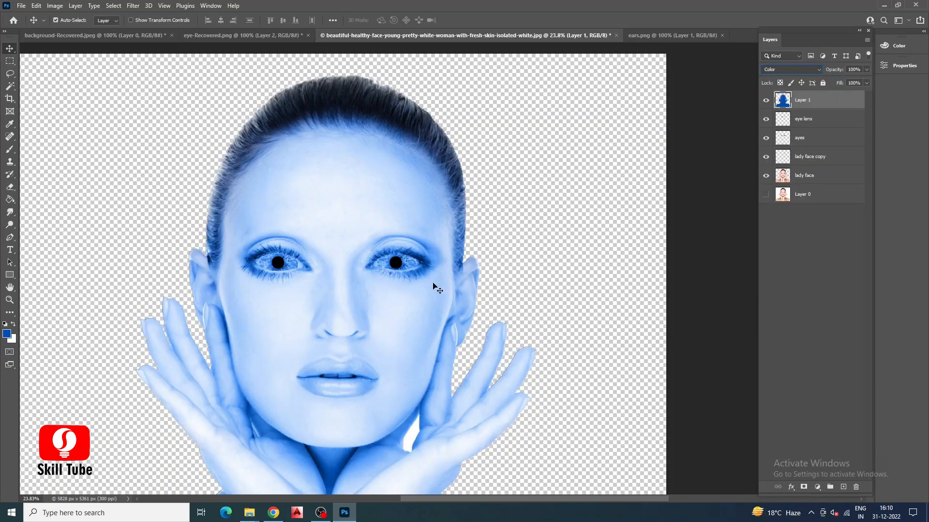
# Remove the blue tint from the middle of both irises by painting black on Layer 1's mask with an 86 px soft brush.
pyautogui.click(70, 21)
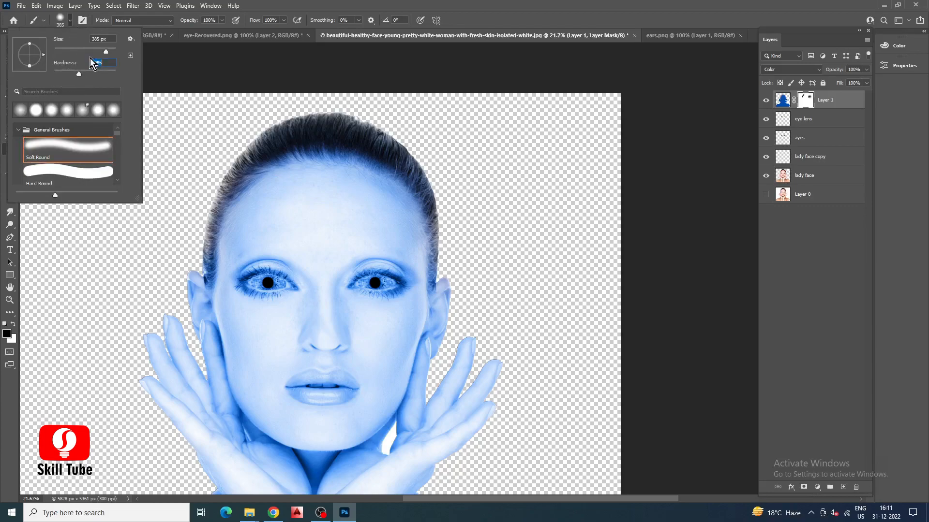
pyautogui.moveTo(101, 51); pyautogui.dragTo(81, 50)
pyautogui.click(169, 88)
pyautogui.scroll(8, 249, 293)
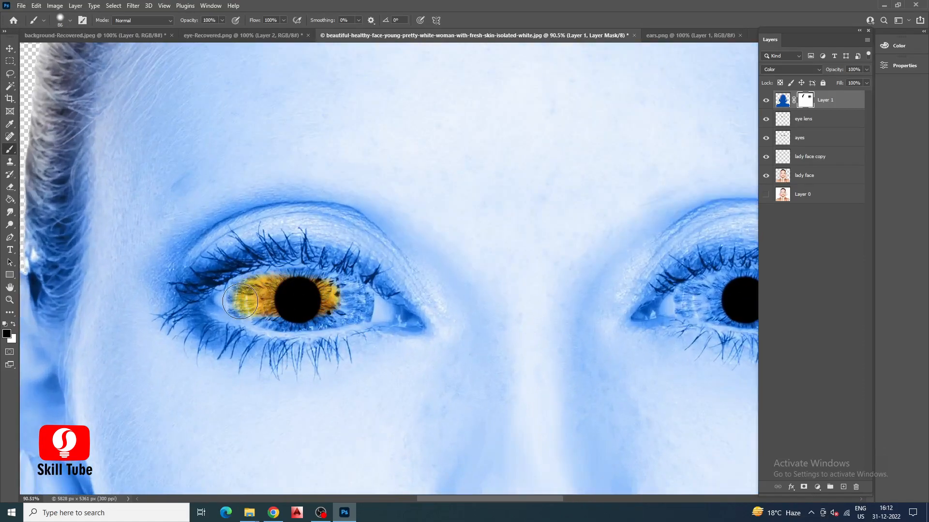
pyautogui.scroll(-4, 235, 267)
pyautogui.scroll(3, 594, 289)
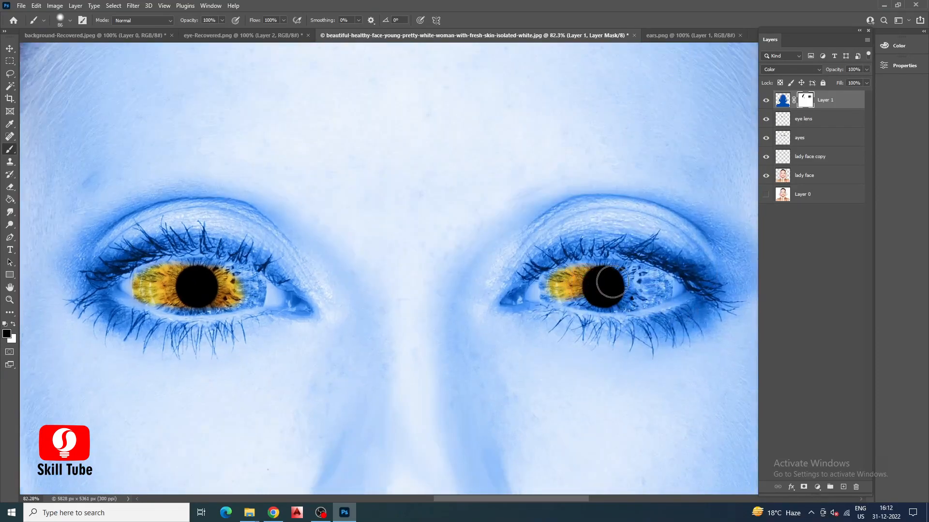
# Reveal the rest of the left iris and the eye's inner corner on the mask with a 42 px brush at 60% hardness.
pyautogui.click(70, 20)
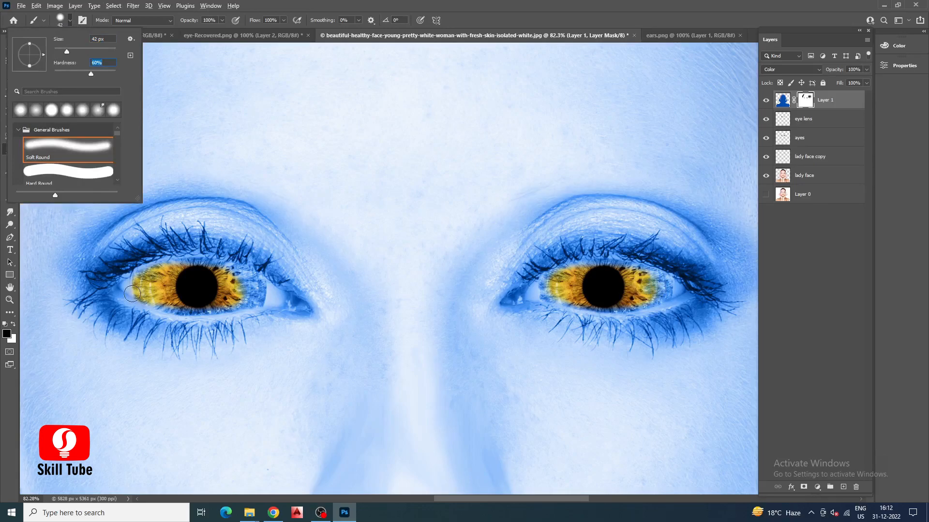
pyautogui.press('Return')
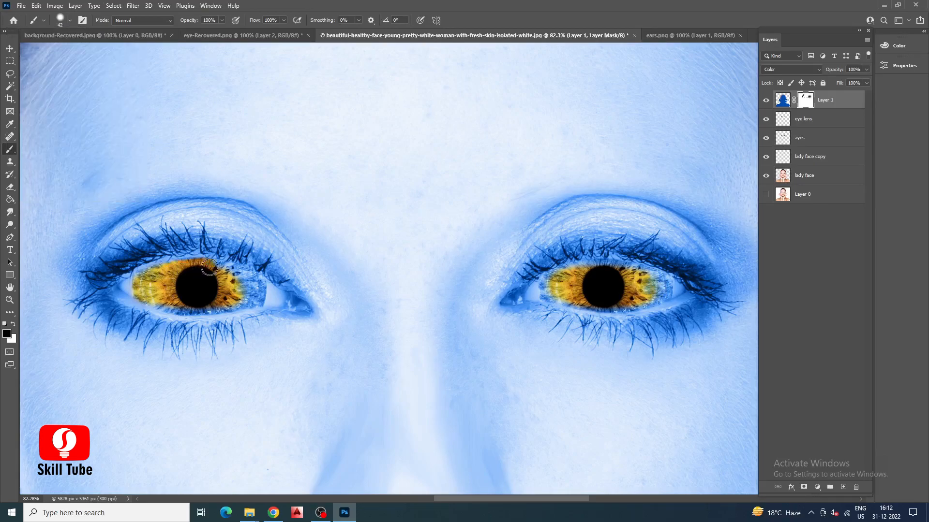
pyautogui.scroll(3, 246, 277)
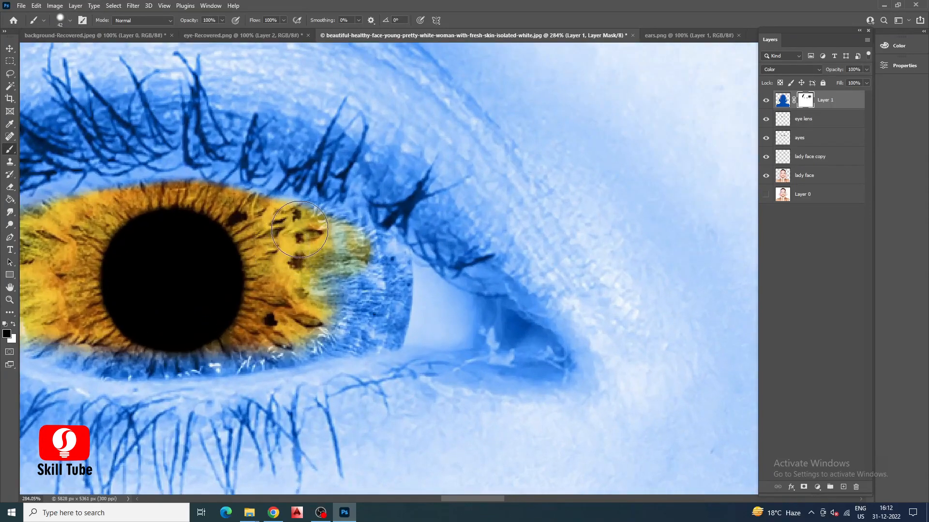
pyautogui.moveTo(337, 246)
pyautogui.mouseDown()
pyautogui.moveTo(409, 274)
pyautogui.moveTo(472, 322)
pyautogui.moveTo(491, 322)
pyautogui.mouseUp()
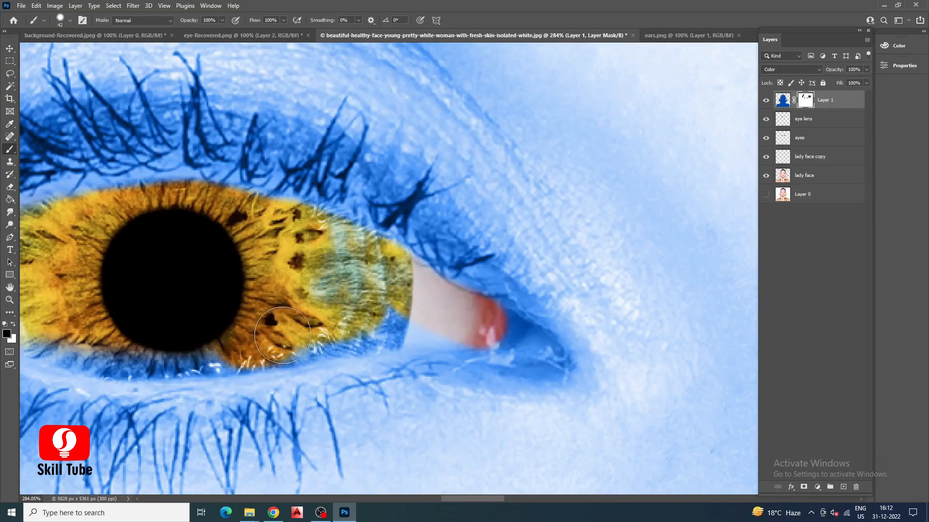
pyautogui.moveTo(251, 339)
pyautogui.mouseDown()
pyautogui.moveTo(399, 323)
pyautogui.moveTo(310, 331)
pyautogui.moveTo(329, 332)
pyautogui.mouseUp()
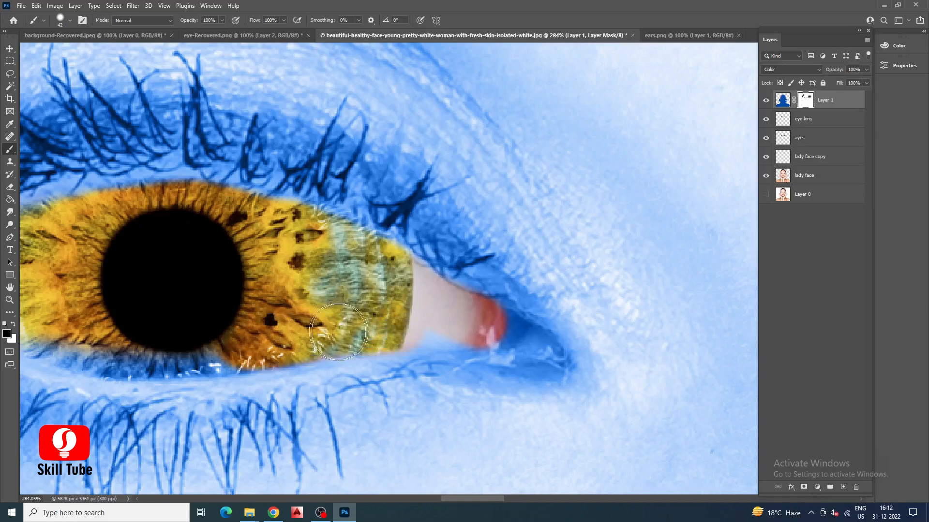
pyautogui.scroll(-5, 374, 334)
pyautogui.scroll(4, 199, 292)
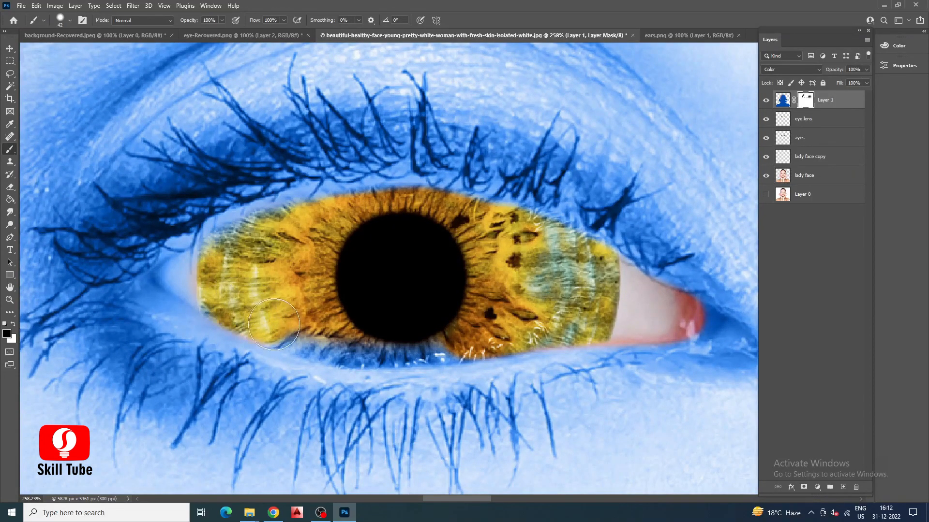
pyautogui.moveTo(319, 338); pyautogui.dragTo(382, 343)
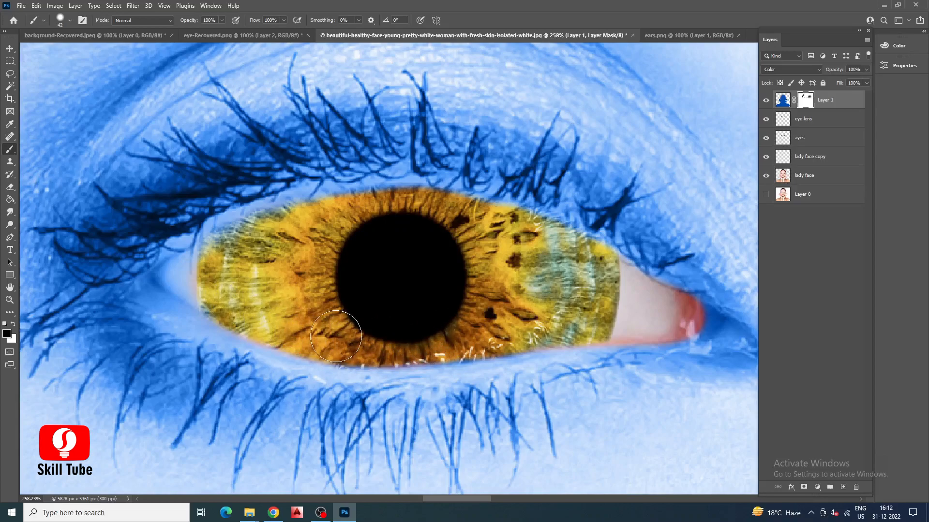
# Reduce the mask brush to 21 px and uncover the natural color at the left eye's outer corner.
pyautogui.click(61, 20)
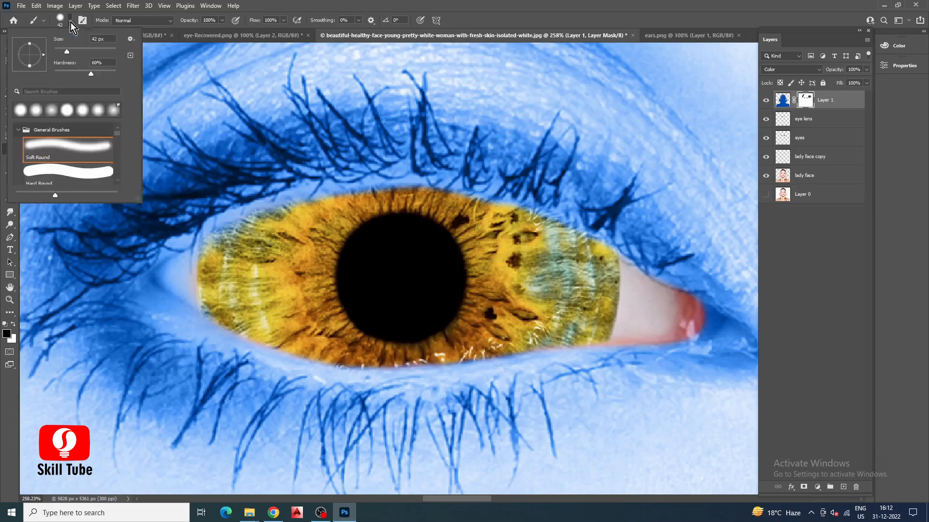
pyautogui.moveTo(168, 274); pyautogui.dragTo(213, 263)
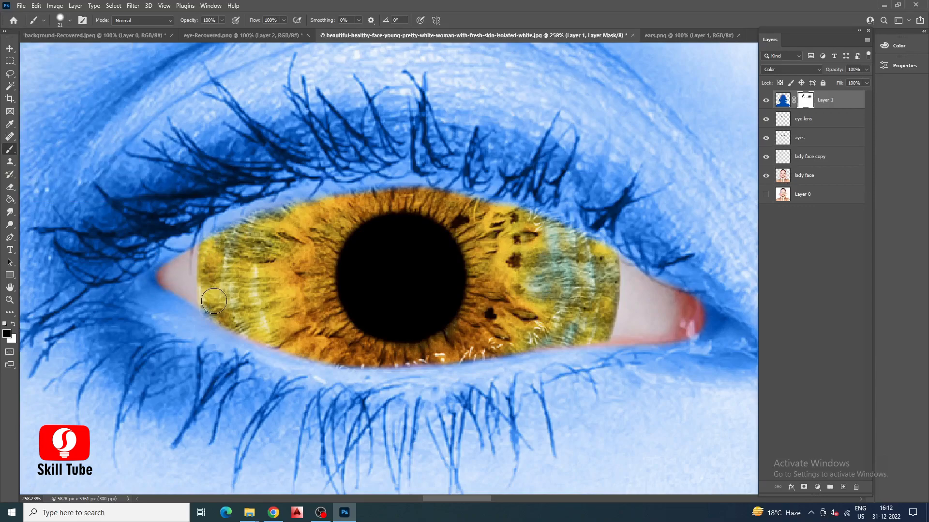
pyautogui.scroll(-10, 224, 297)
# Uncover the right iris's upper edge and outer side plus the eye's outer corner on the mask with the 21 px brush.
pyautogui.scroll(10, 477, 189)
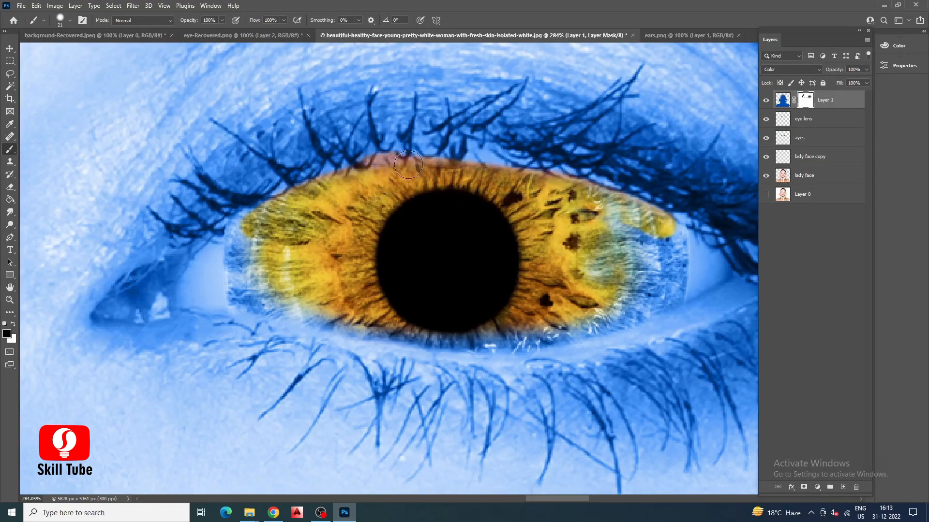
pyautogui.scroll(2, 474, 218)
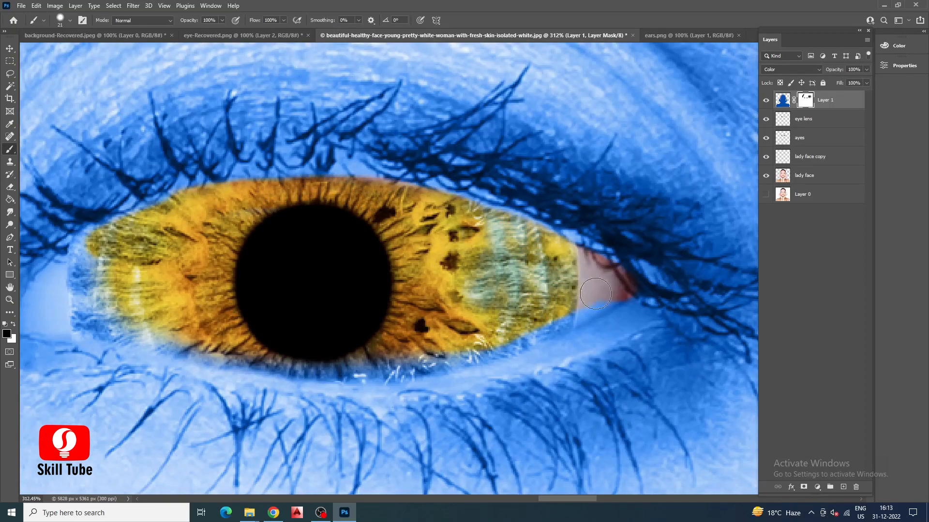
pyautogui.scroll(-3, 522, 333)
pyautogui.scroll(4, 225, 303)
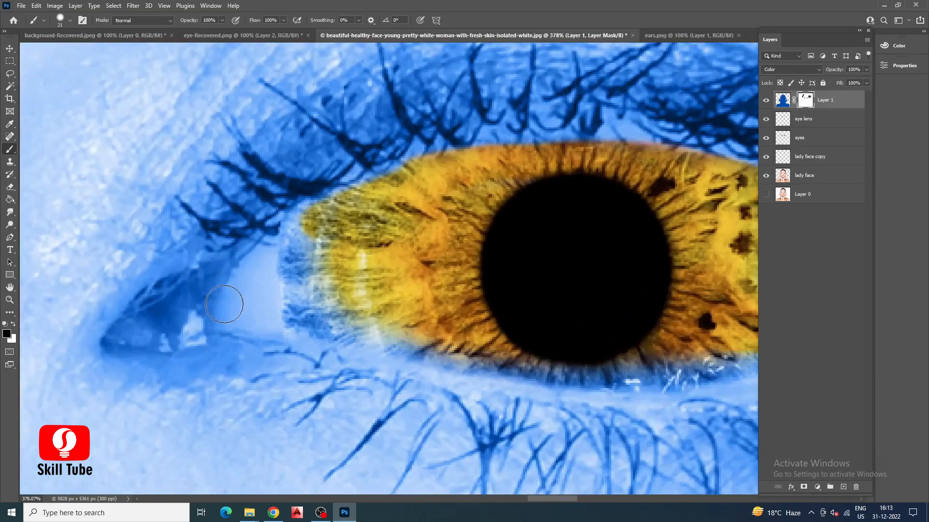
# Mask the blue off the right eye's inner corner and along the inner and lower edges of its iris.
pyautogui.moveTo(160, 319)
pyautogui.mouseDown()
pyautogui.moveTo(297, 245)
pyautogui.moveTo(149, 315)
pyautogui.moveTo(236, 259)
pyautogui.mouseUp()
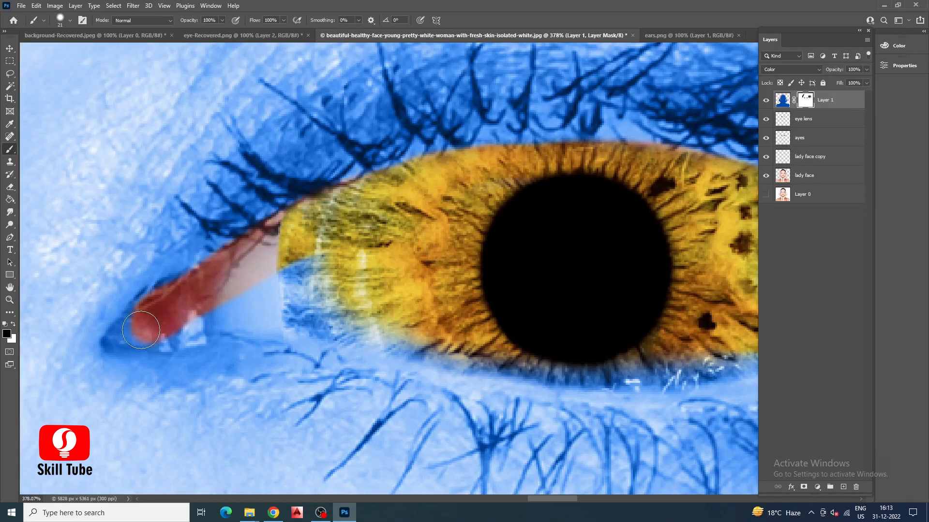
pyautogui.moveTo(333, 256)
pyautogui.mouseDown()
pyautogui.moveTo(372, 321)
pyautogui.moveTo(282, 323)
pyautogui.mouseUp()
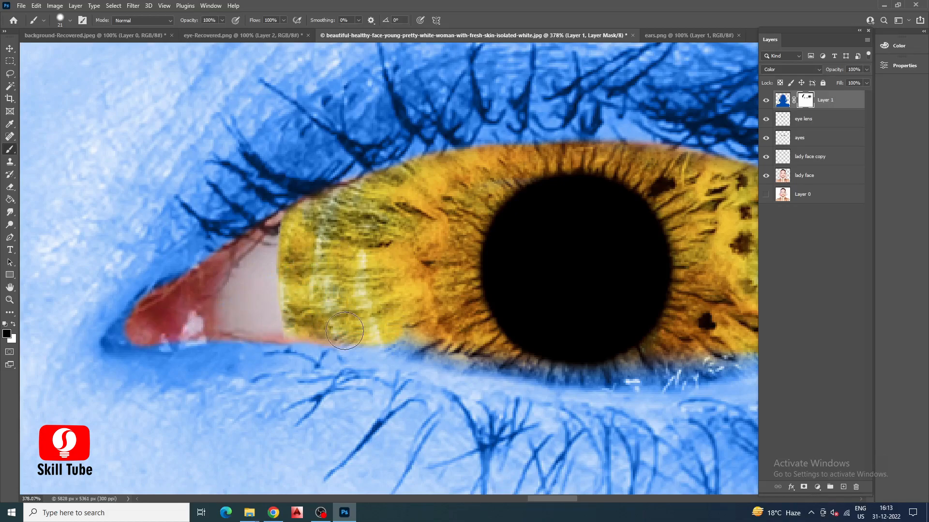
pyautogui.moveTo(478, 352); pyautogui.dragTo(614, 351)
pyautogui.scroll(-4, 307, 285)
pyautogui.scroll(4, 622, 339)
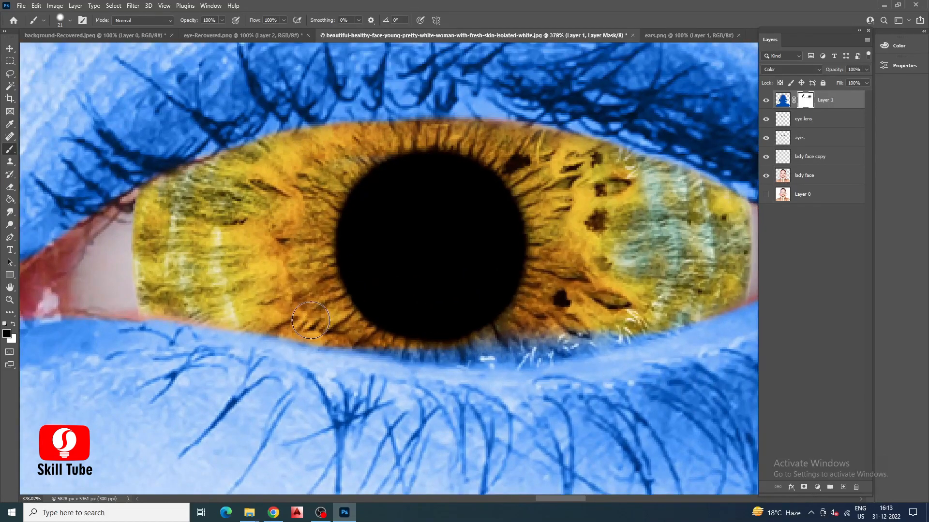
pyautogui.moveTo(366, 334)
pyautogui.mouseDown()
pyautogui.moveTo(495, 341)
pyautogui.moveTo(412, 344)
pyautogui.mouseUp()
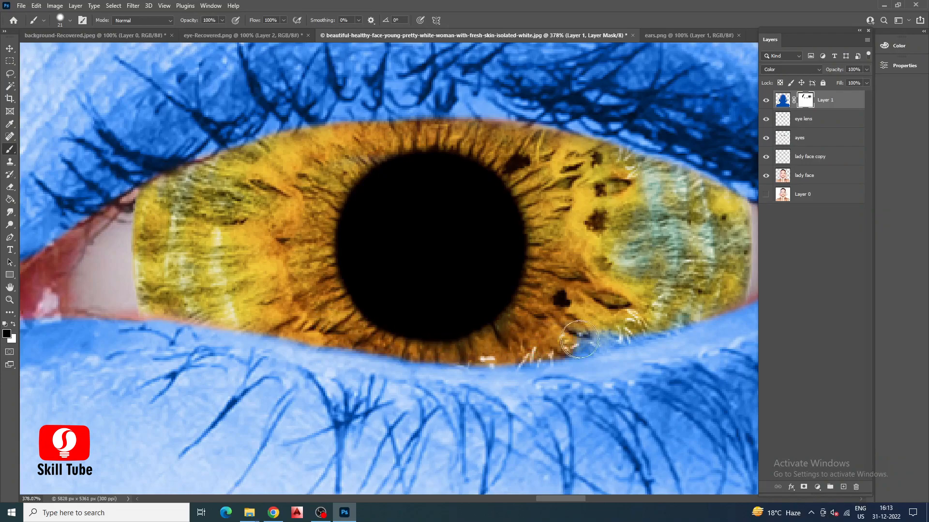
# Refine the mask at the left eye's inner corner so its natural red tissue extends further.
pyautogui.scroll(-5, 682, 292)
pyautogui.scroll(4, 218, 297)
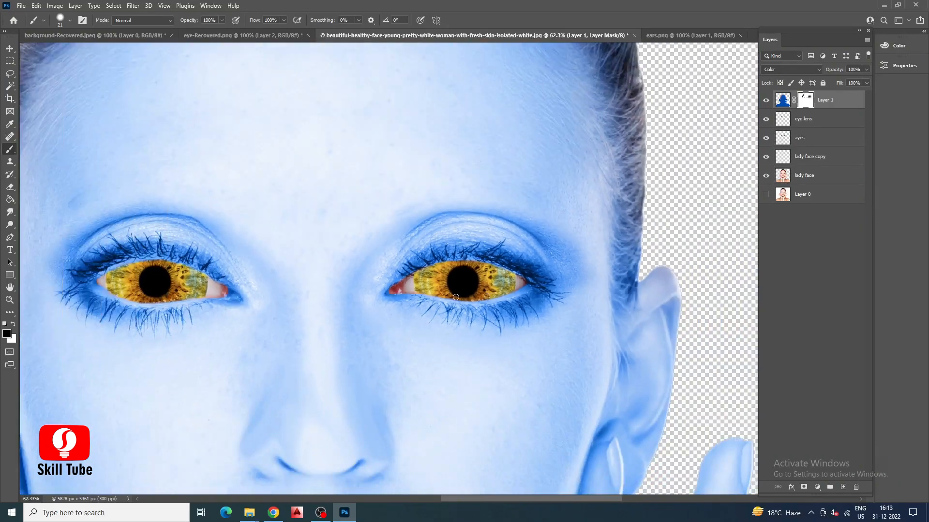
pyautogui.scroll(4, 218, 296)
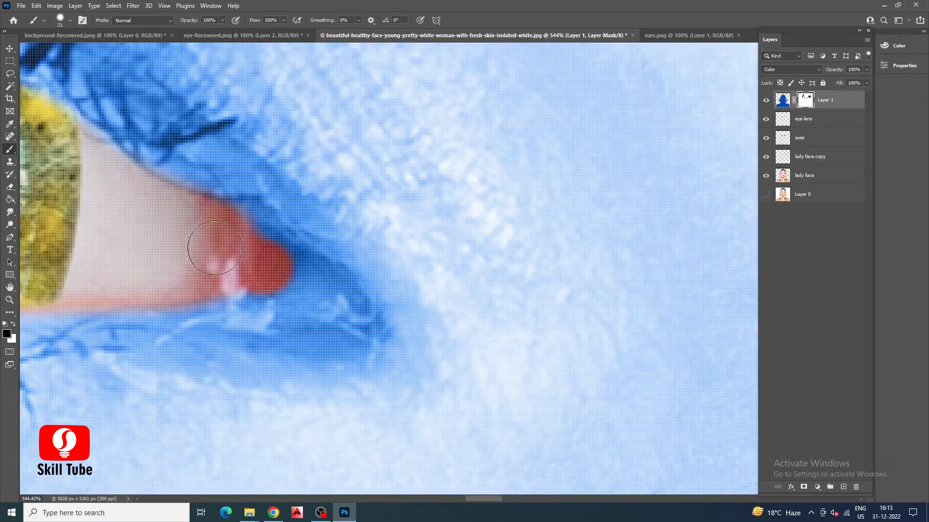
pyautogui.scroll(-5, 301, 274)
pyautogui.scroll(-3, 277, 277)
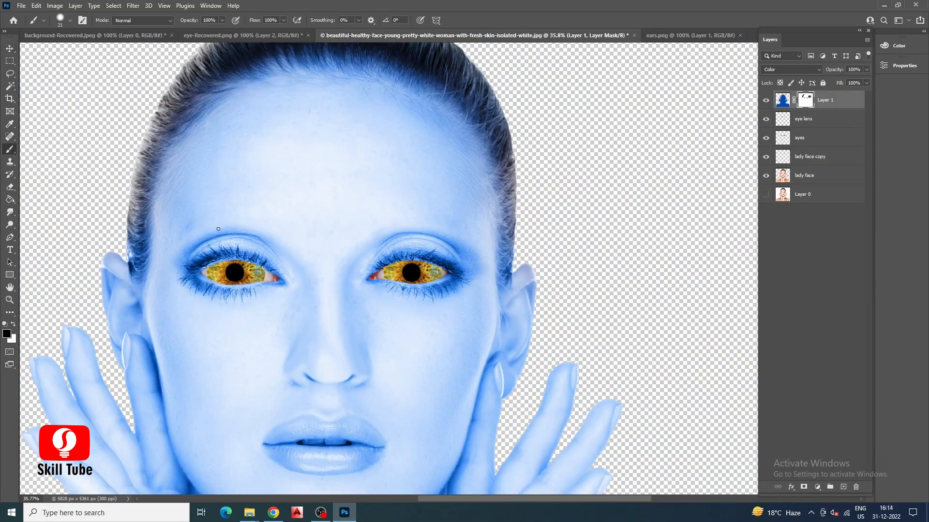
pyautogui.scroll(10, 302, 290)
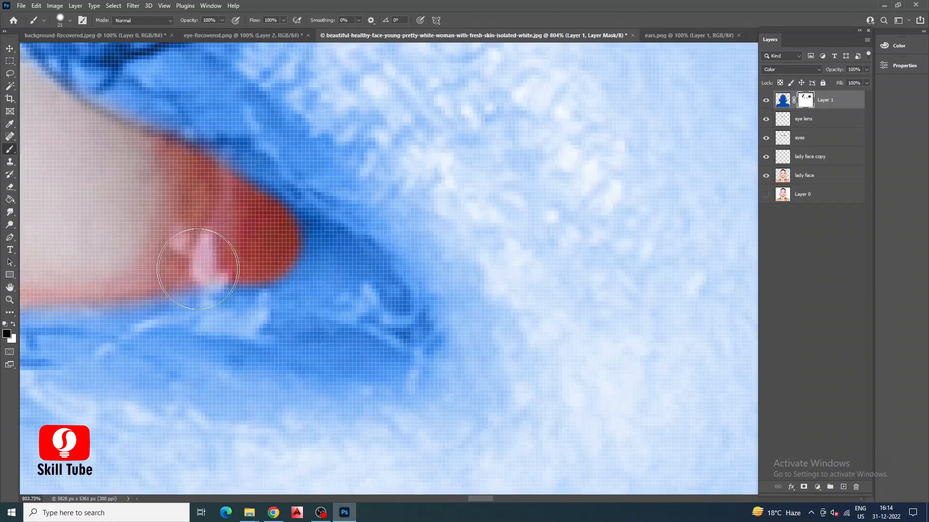
pyautogui.moveTo(198, 269)
pyautogui.mouseDown()
pyautogui.moveTo(179, 253)
pyautogui.moveTo(261, 254)
pyautogui.moveTo(295, 265)
pyautogui.moveTo(233, 260)
pyautogui.moveTo(225, 246)
pyautogui.moveTo(256, 251)
pyautogui.mouseUp()
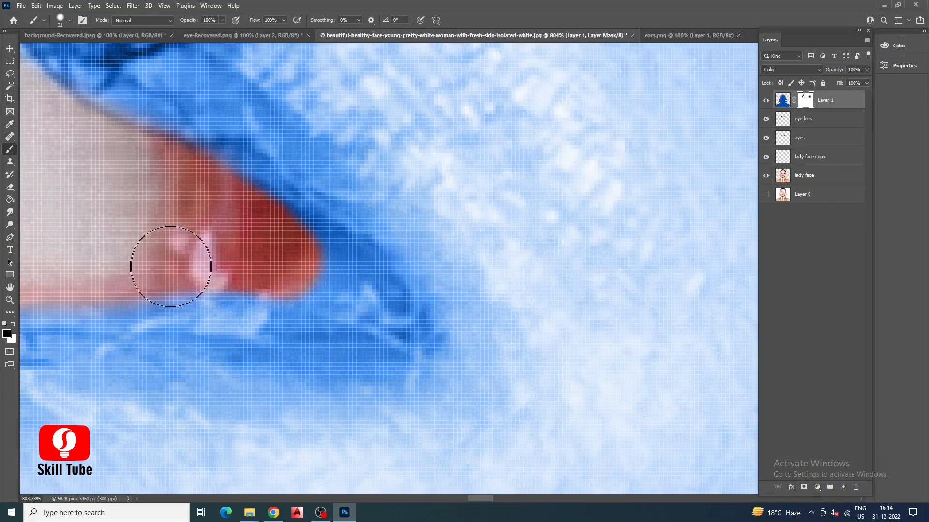
pyautogui.scroll(-3, 309, 294)
pyautogui.scroll(-6, 309, 294)
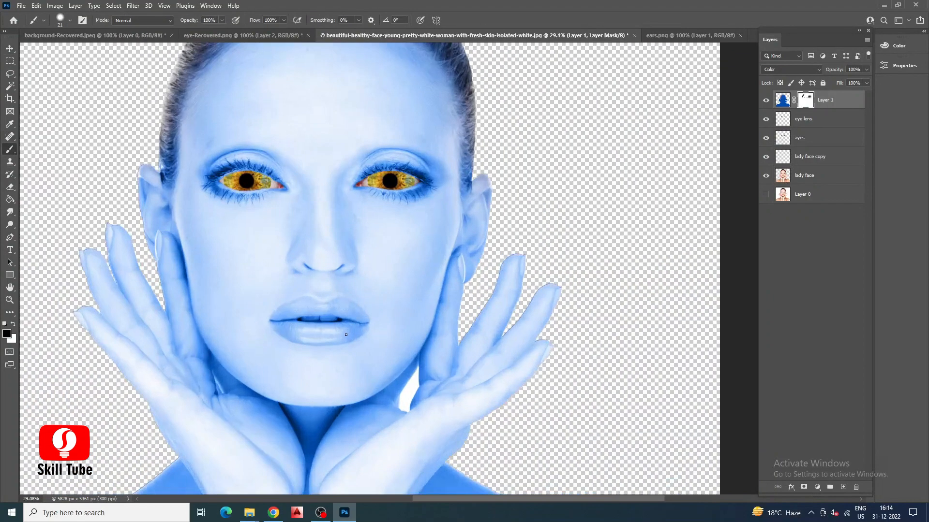
# Reveal the teeth and inner lips on Layer 1's mask with a 62 px brush at 0% hardness.
pyautogui.scroll(4, 167, 126)
pyautogui.click(71, 20)
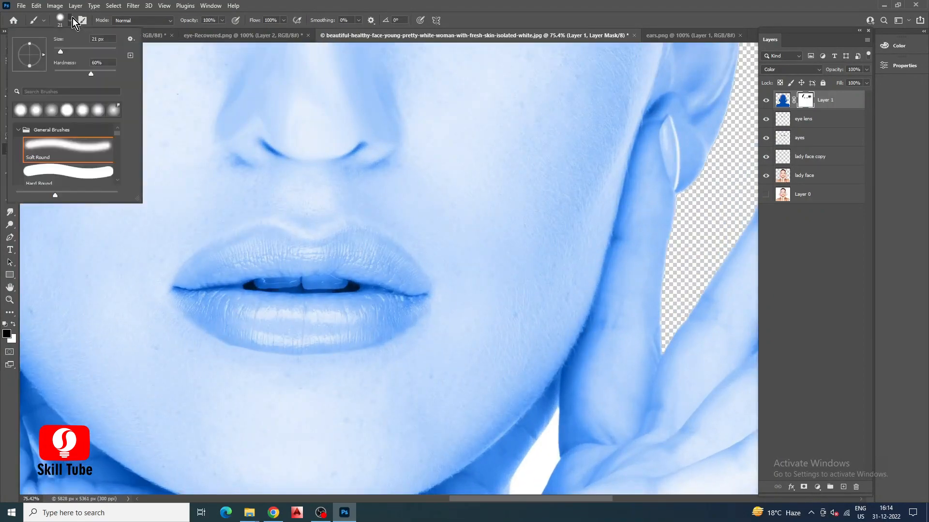
pyautogui.moveTo(57, 51); pyautogui.dragTo(64, 54)
pyautogui.moveTo(292, 276)
pyautogui.mouseDown()
pyautogui.moveTo(264, 277)
pyautogui.moveTo(330, 281)
pyautogui.moveTo(239, 285)
pyautogui.moveTo(330, 278)
pyautogui.moveTo(352, 293)
pyautogui.moveTo(249, 287)
pyautogui.mouseUp()
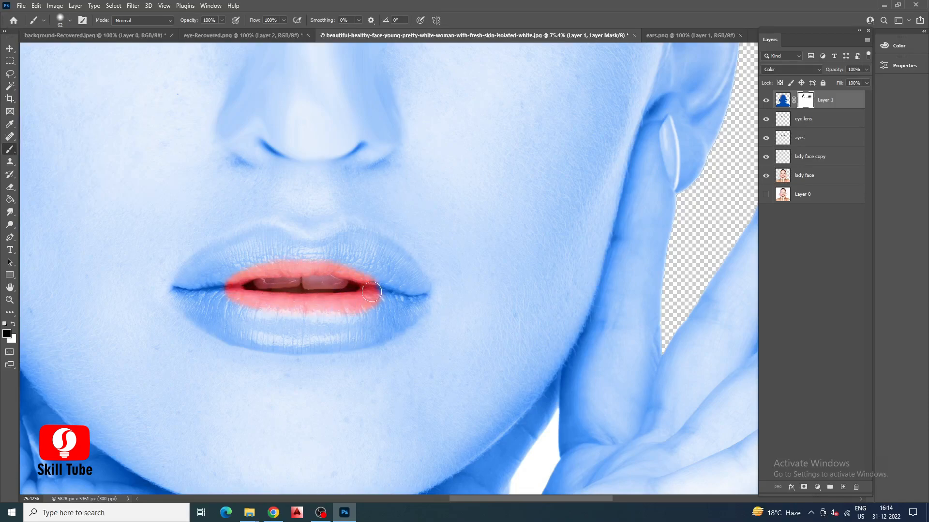
# Partly reveal the outer lips' natural color on the mask with a 127 px soft brush at 53% opacity.
pyautogui.click(69, 21)
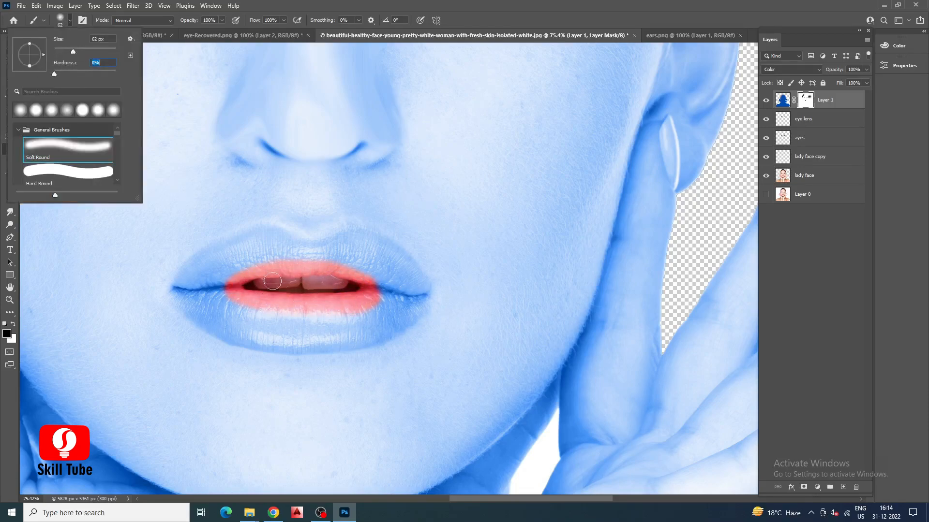
pyautogui.click(222, 21)
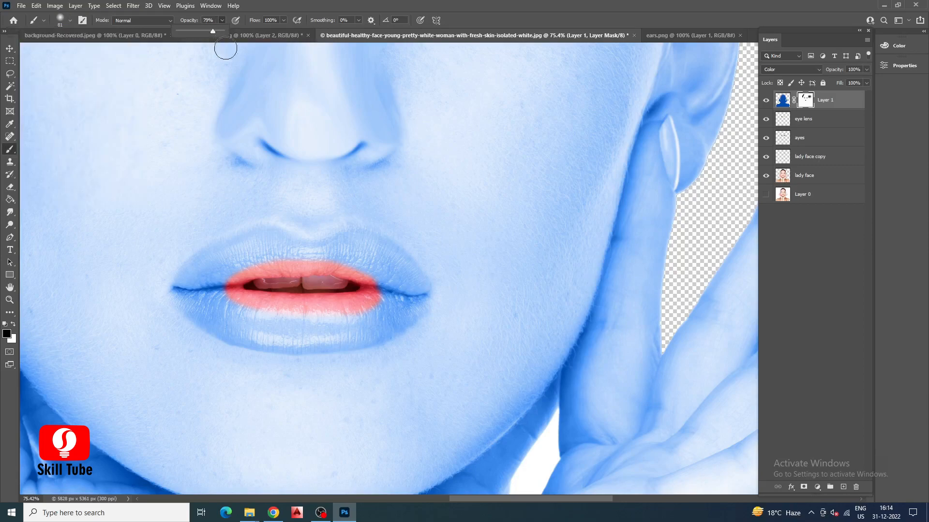
pyautogui.click(224, 292)
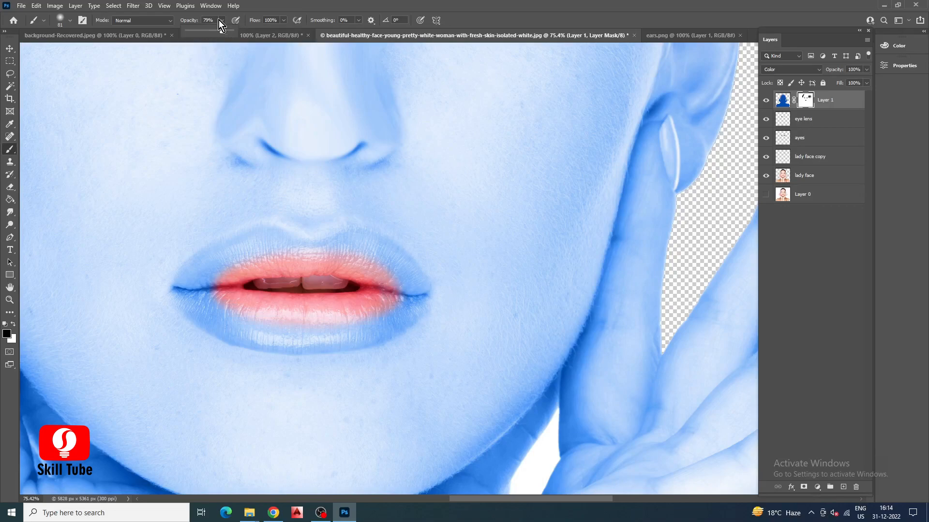
pyautogui.click(70, 22)
pyautogui.moveTo(90, 46); pyautogui.dragTo(89, 47)
pyautogui.moveTo(237, 260)
pyautogui.mouseDown()
pyautogui.moveTo(230, 278)
pyautogui.moveTo(219, 276)
pyautogui.moveTo(279, 266)
pyautogui.mouseUp()
pyautogui.moveTo(289, 322)
pyautogui.mouseDown()
pyautogui.moveTo(255, 315)
pyautogui.moveTo(385, 303)
pyautogui.moveTo(320, 320)
pyautogui.moveTo(407, 302)
pyautogui.moveTo(378, 281)
pyautogui.moveTo(279, 263)
pyautogui.moveTo(196, 296)
pyautogui.mouseUp()
pyautogui.scroll(-6, 436, 286)
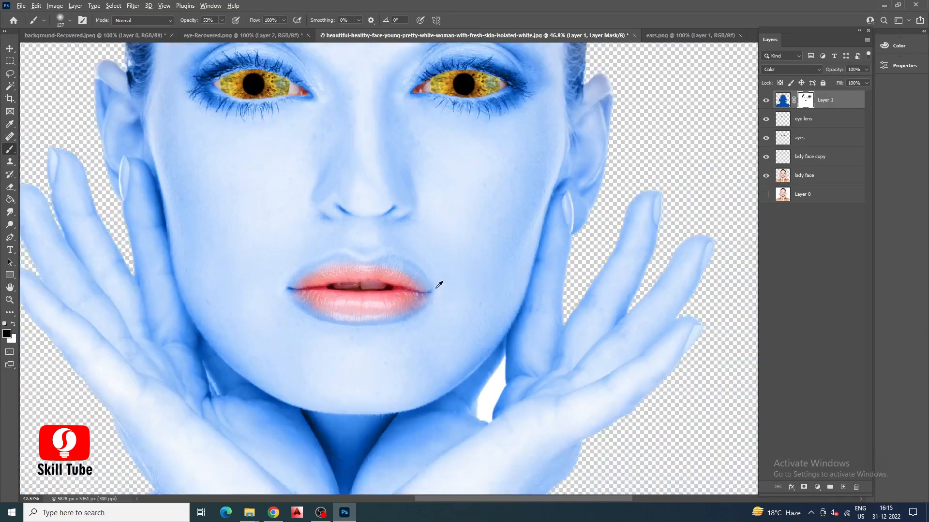
# Add a Curves adjustment layer above Layer 1 and darken the image by bending the RGB curve to input 169, output 103.
pyautogui.press('v')
pyautogui.scroll(1, 441, 257)
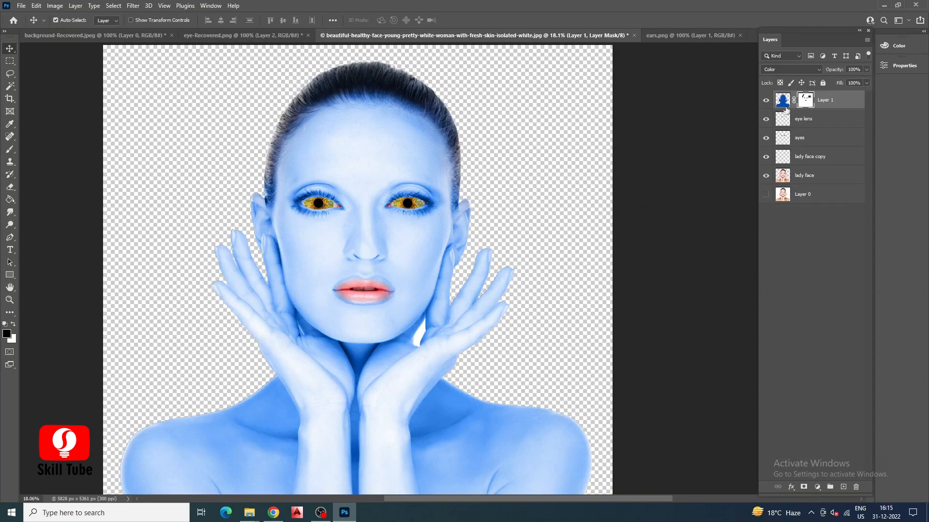
pyautogui.click(783, 101)
pyautogui.click(817, 487)
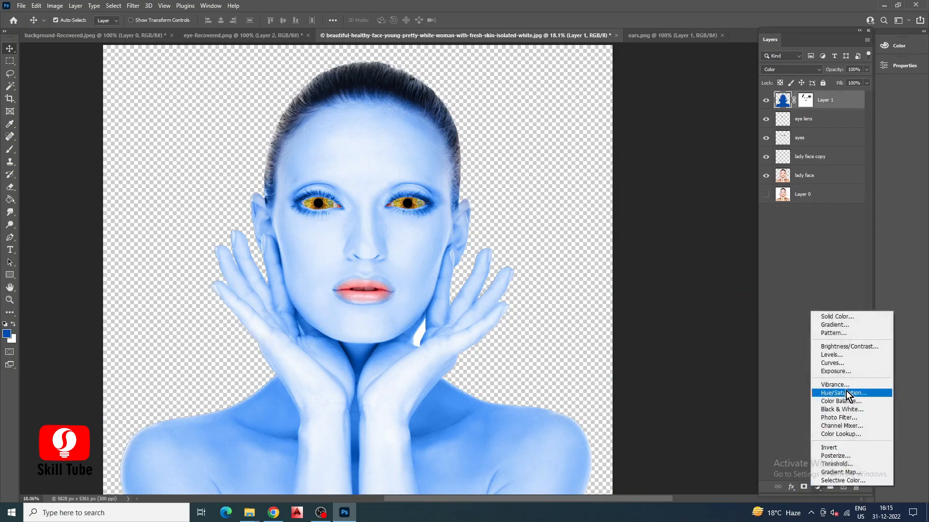
pyautogui.click(831, 363)
pyautogui.moveTo(821, 135); pyautogui.dragTo(832, 142)
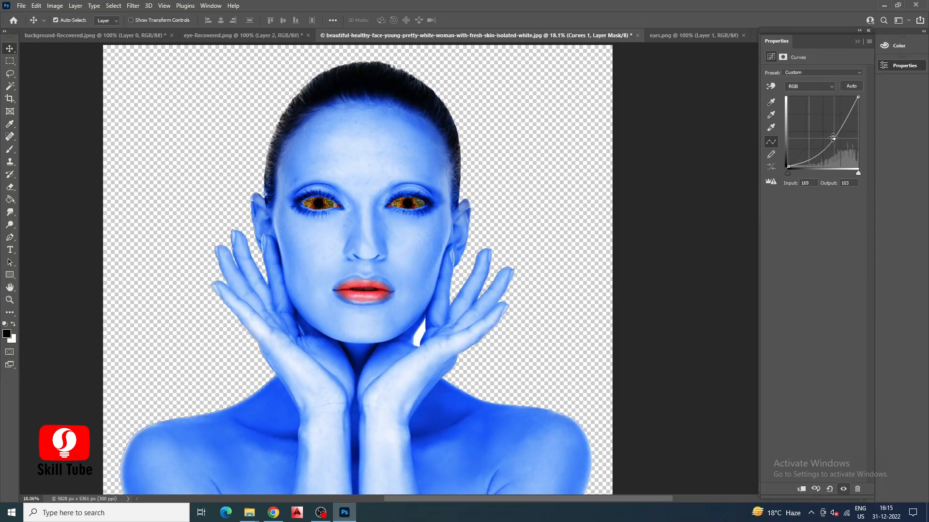
pyautogui.click(857, 41)
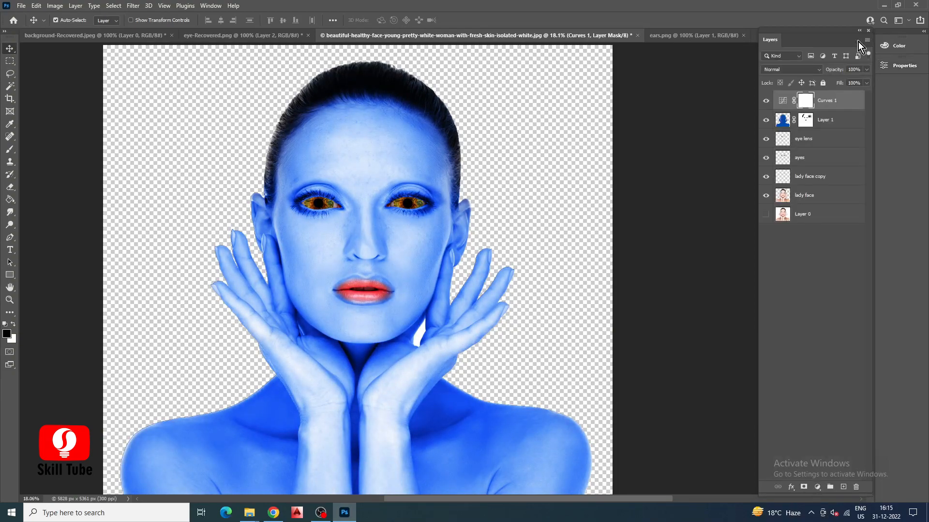
# Add a Color Balance adjustment layer with midtones at about -52 for Cyan–Red and -13 for Magenta–Green.
pyautogui.click(817, 487)
pyautogui.click(836, 402)
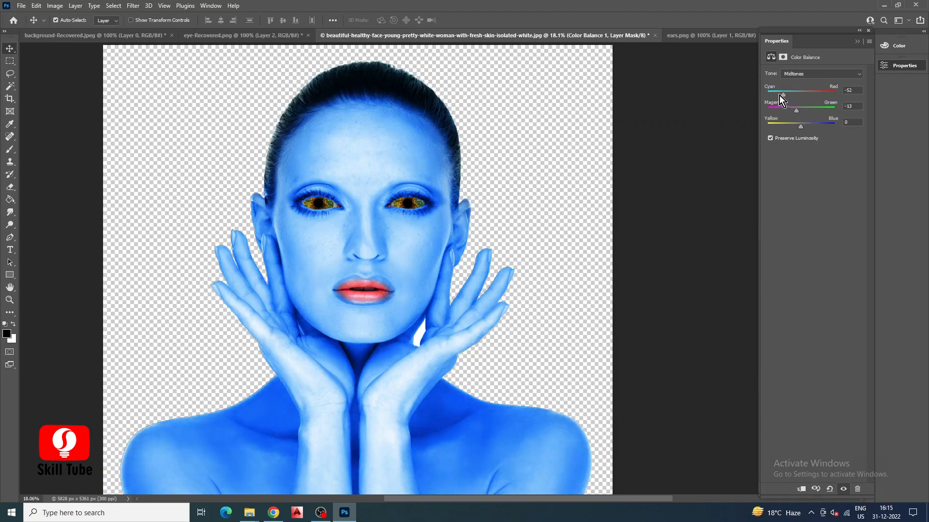
pyautogui.moveTo(778, 95); pyautogui.dragTo(778, 95)
pyautogui.click(631, 206)
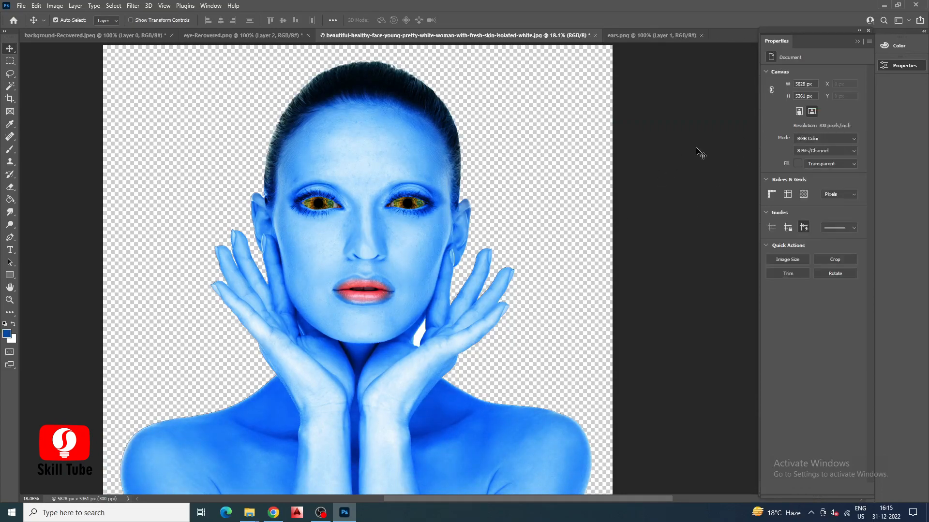
# Move the Color Balance layer below the Curves layer and clip it to Layer 1.
pyautogui.click(857, 42)
pyautogui.click(825, 105)
pyautogui.rightClick(825, 105)
pyautogui.click(720, 278)
pyautogui.moveTo(836, 105); pyautogui.dragTo(828, 129)
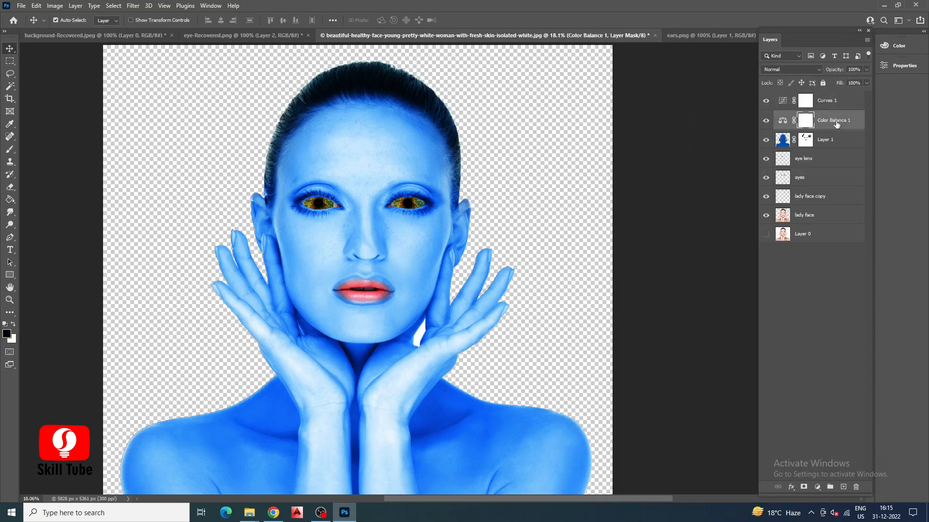
# Open the face mask avatar stripe image from the Downloads folder.
pyautogui.click(21, 5)
pyautogui.click(53, 25)
pyautogui.scroll(-10, 158, 158)
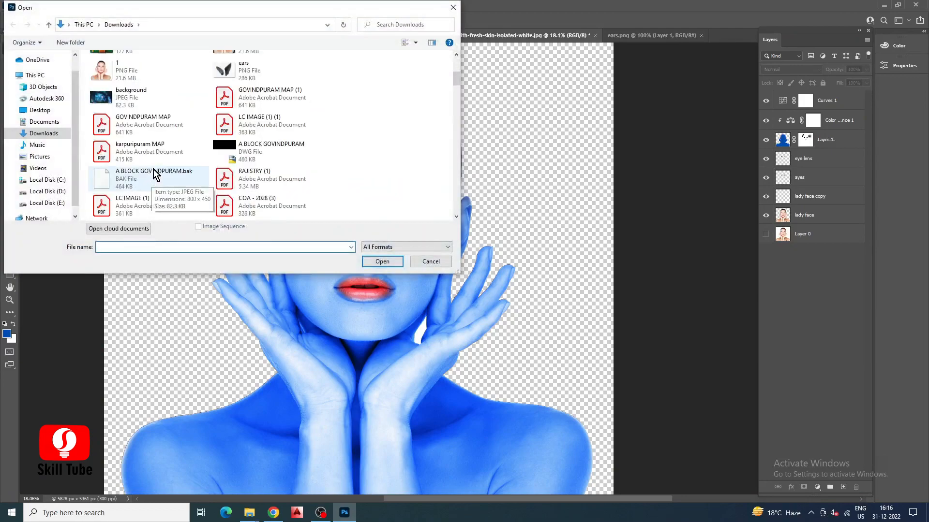
pyautogui.scroll(10, 240, 154)
pyautogui.scroll(-2, 231, 158)
pyautogui.click(242, 196)
pyautogui.click(389, 261)
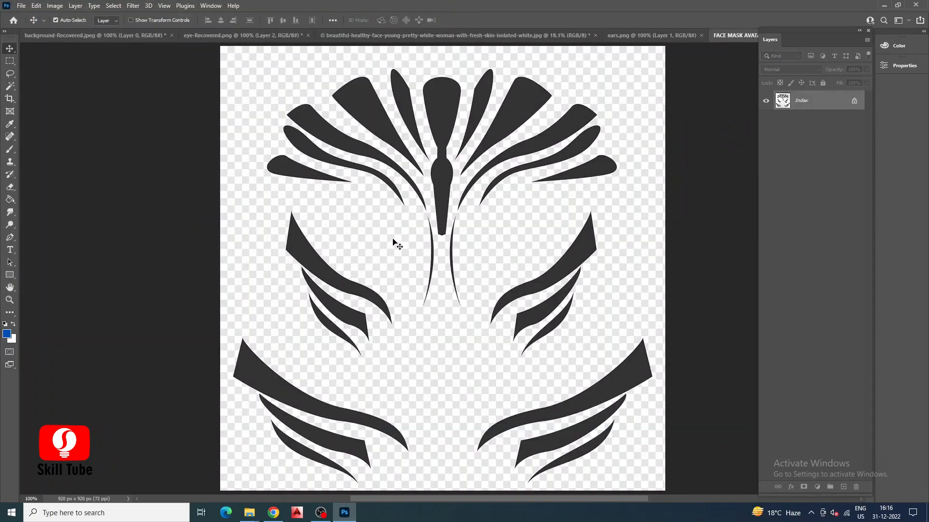
# Select the dark stripe shapes of the face mask on the forehead, cheeks and jaw with the Magic Wand at tolerance 4.
pyautogui.moveTo(415, 206); pyautogui.dragTo(307, 178)
pyautogui.hotkey('ctrl', 'z')
pyautogui.click(9, 86)
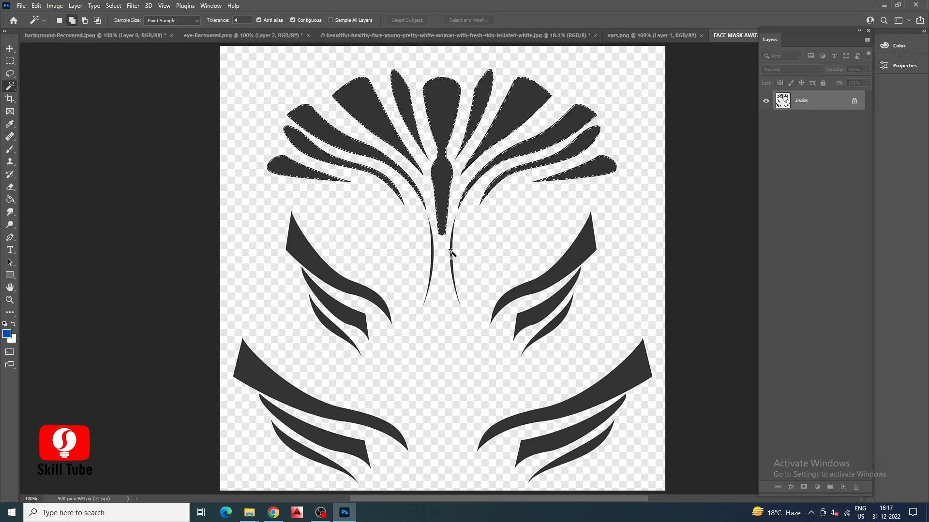
pyautogui.click(545, 259)
pyautogui.click(340, 274)
pyautogui.click(556, 325)
pyautogui.keyDown('shift'); pyautogui.click(635, 382); pyautogui.keyUp('shift')
pyautogui.keyDown('shift'); pyautogui.click(252, 363); pyautogui.keyUp('shift')
pyautogui.keyDown('shift'); pyautogui.click(295, 424); pyautogui.keyUp('shift')
pyautogui.keyDown('shift'); pyautogui.click(299, 449); pyautogui.keyUp('shift')
pyautogui.keyDown('shift'); pyautogui.click(541, 451); pyautogui.keyUp('shift')
pyautogui.keyDown('shift'); pyautogui.click(593, 445); pyautogui.keyUp('shift')
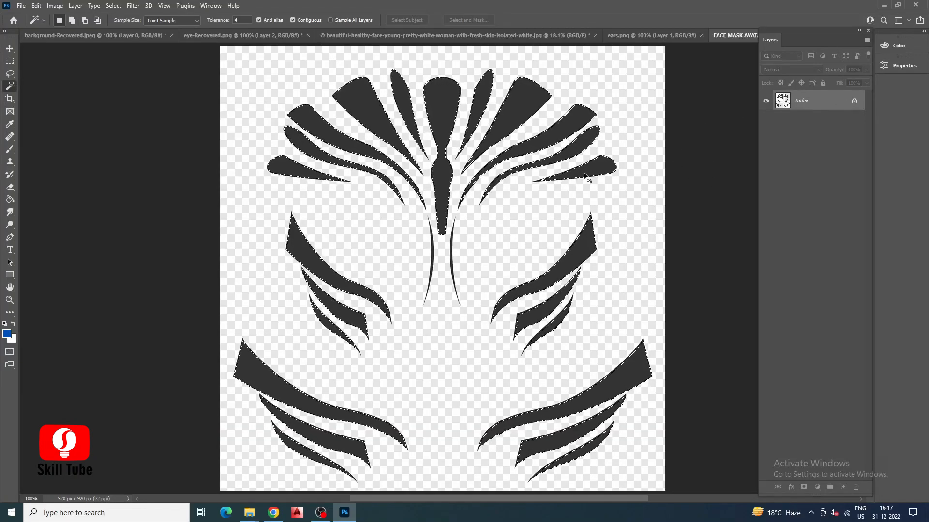
# Cut the selected stripe shapes and paste them into the woman's portrait document as a new layer above Curves 1.
pyautogui.press('v')
pyautogui.moveTo(374, 108)
pyautogui.mouseDown()
pyautogui.moveTo(249, 73)
pyautogui.moveTo(374, 109)
pyautogui.mouseUp()
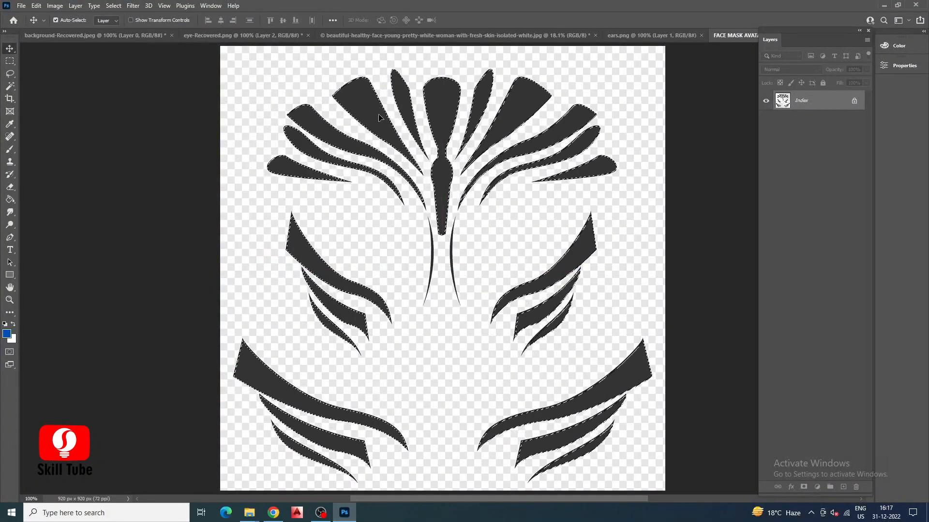
pyautogui.hotkey('ctrl', 'x')
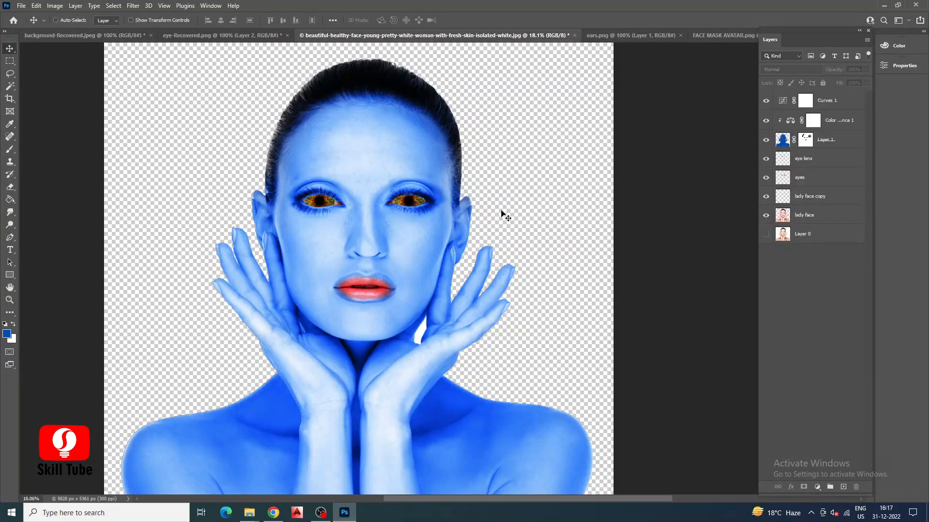
pyautogui.hotkey('ctrl', 'v')
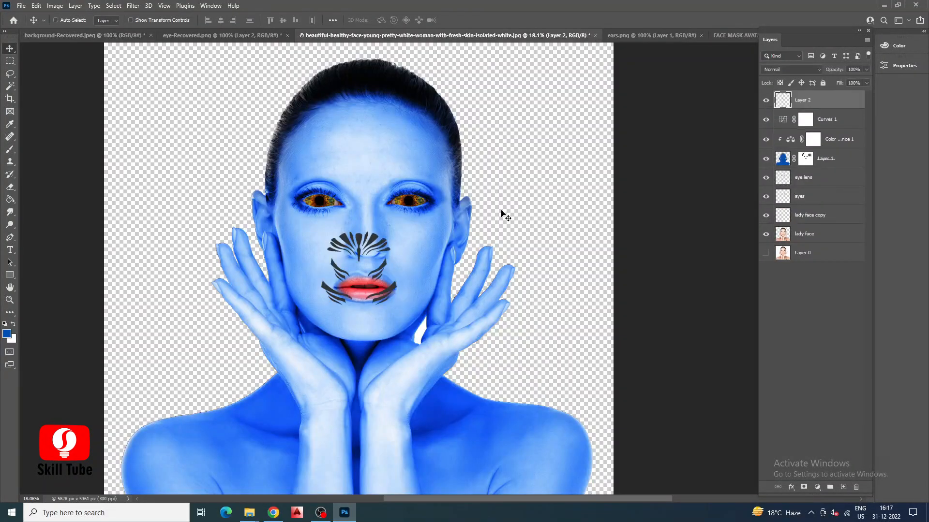
# Enlarge and position the stripes so they span the whole face, and set their layer to Overlay blending.
pyautogui.hotkey('ctrl', 't')
pyautogui.moveTo(397, 305); pyautogui.dragTo(519, 420)
pyautogui.moveTo(359, 204); pyautogui.dragTo(366, 167)
pyautogui.moveTo(526, 236); pyautogui.dragTo(518, 235)
# Erase the forehead stripe ends sticking out beyond the hair with a 120 px eraser.
pyautogui.click(10, 188)
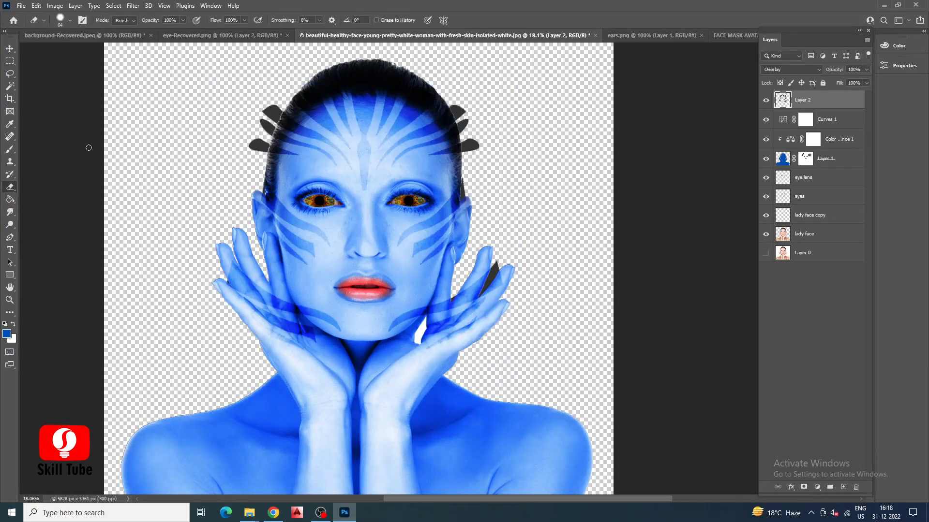
pyautogui.click(70, 20)
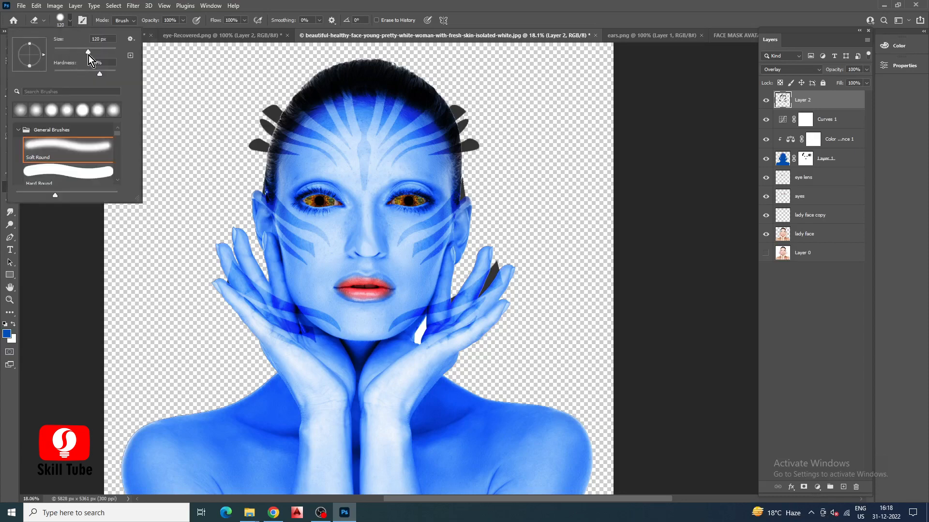
pyautogui.moveTo(450, 104); pyautogui.dragTo(463, 114)
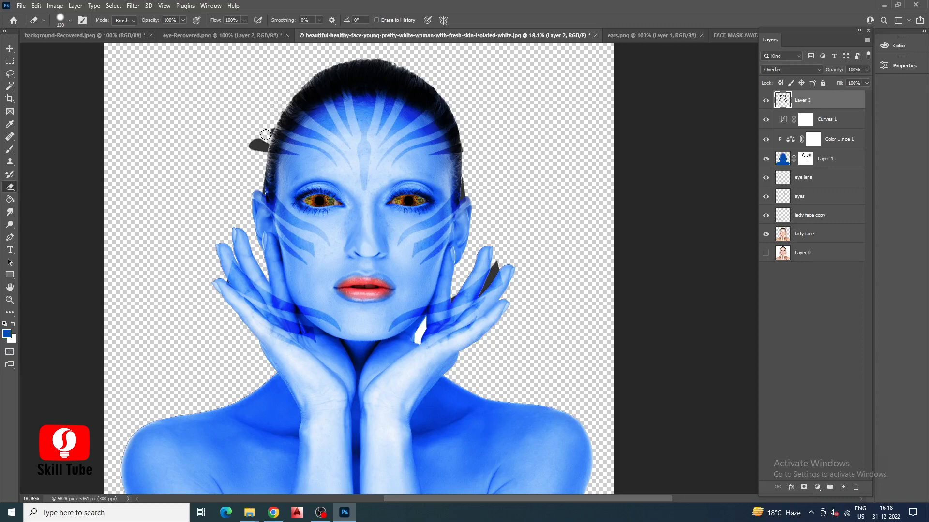
# Set the eraser to 495 px with 0% hardness and erase the jaw stripes lying over both hands.
pyautogui.click(71, 20)
pyautogui.moveTo(92, 51); pyautogui.dragTo(99, 52)
pyautogui.moveTo(100, 75); pyautogui.dragTo(48, 75)
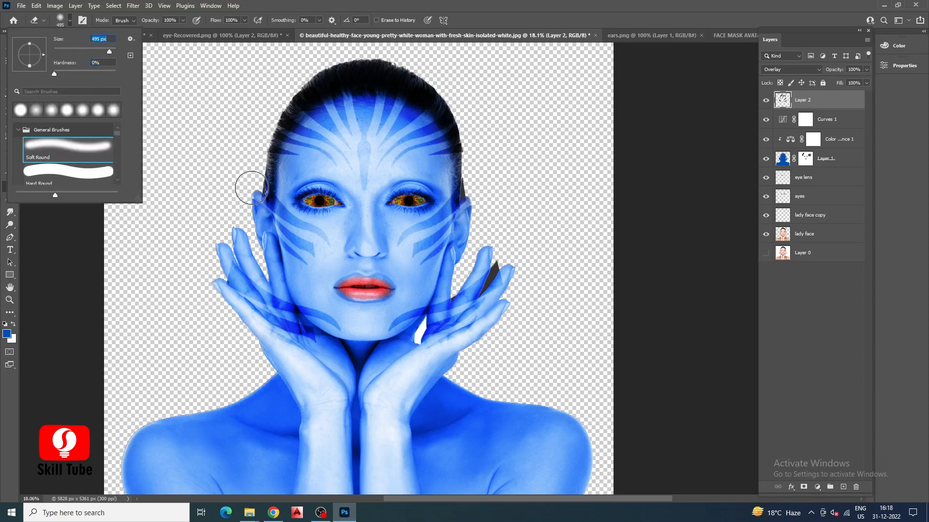
pyautogui.press('Return')
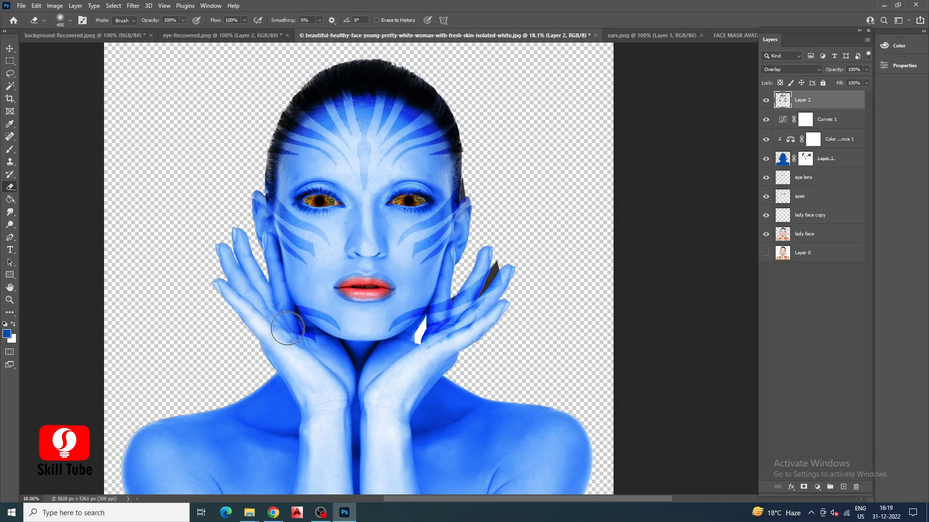
pyautogui.moveTo(460, 332); pyautogui.dragTo(480, 296)
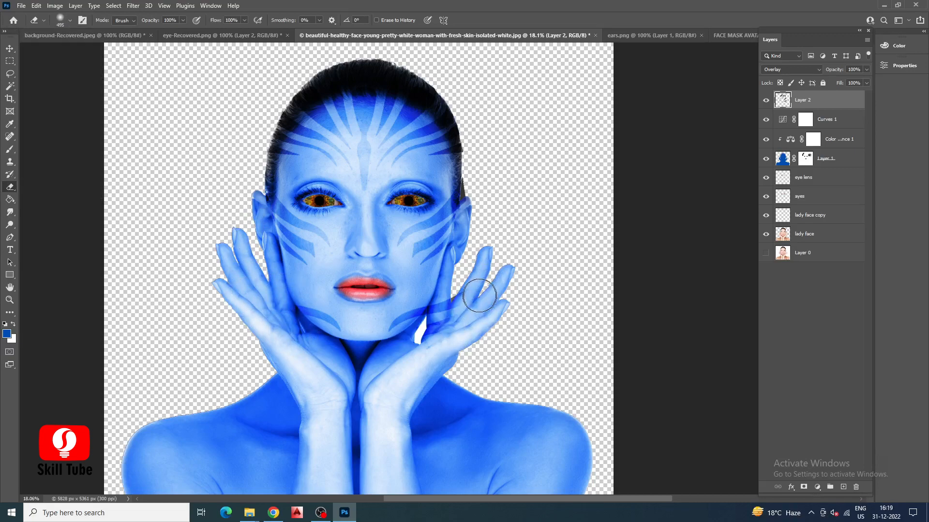
# Erase the remaining stripe pieces over the fingers, both ears and the hair.
pyautogui.scroll(5, 454, 307)
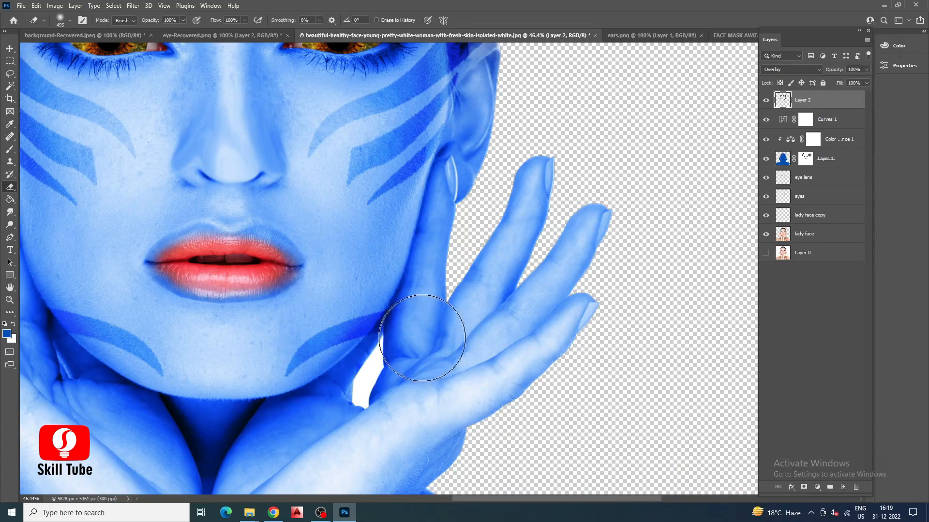
pyautogui.scroll(-3, 478, 310)
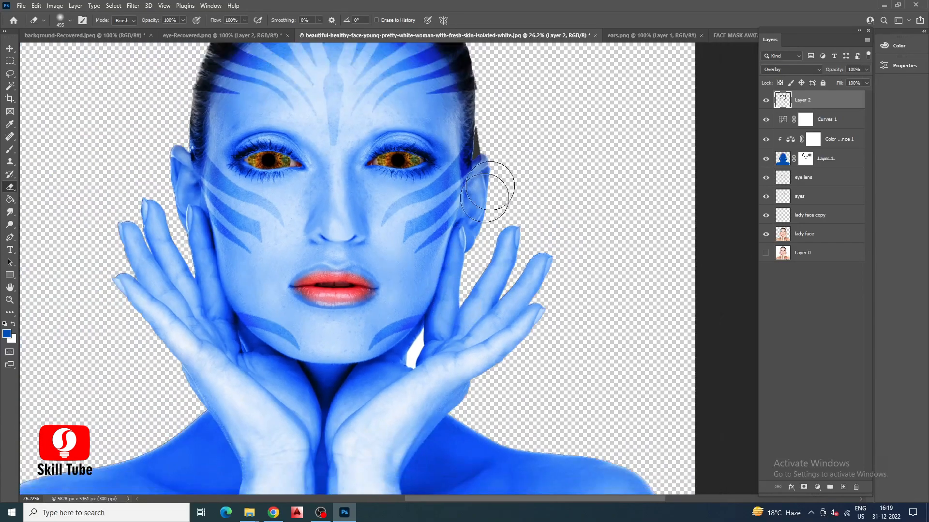
pyautogui.scroll(4, 475, 213)
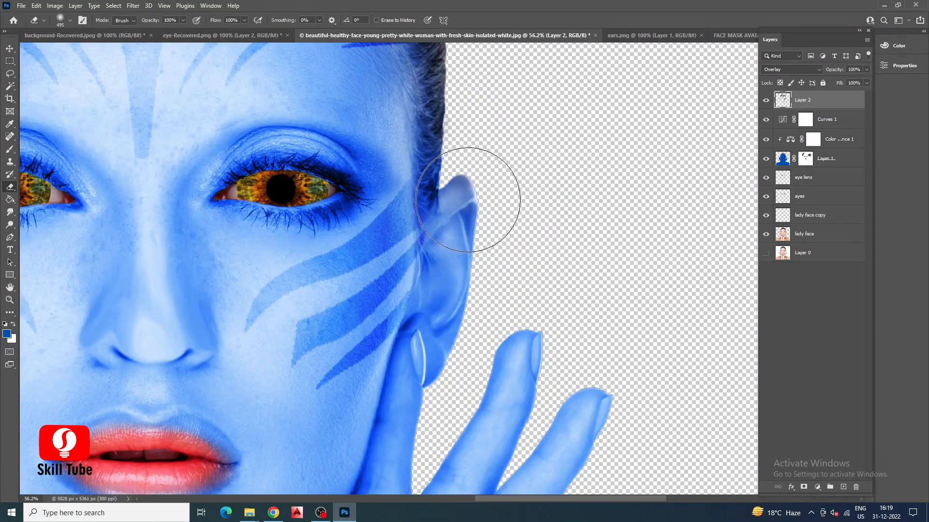
pyautogui.scroll(-4, 532, 261)
pyautogui.scroll(3, 232, 203)
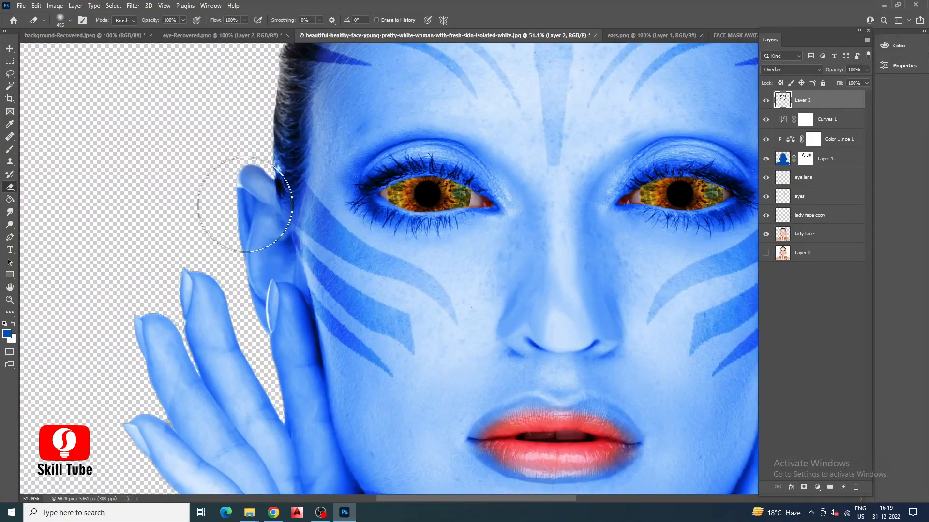
pyautogui.scroll(-2, 234, 290)
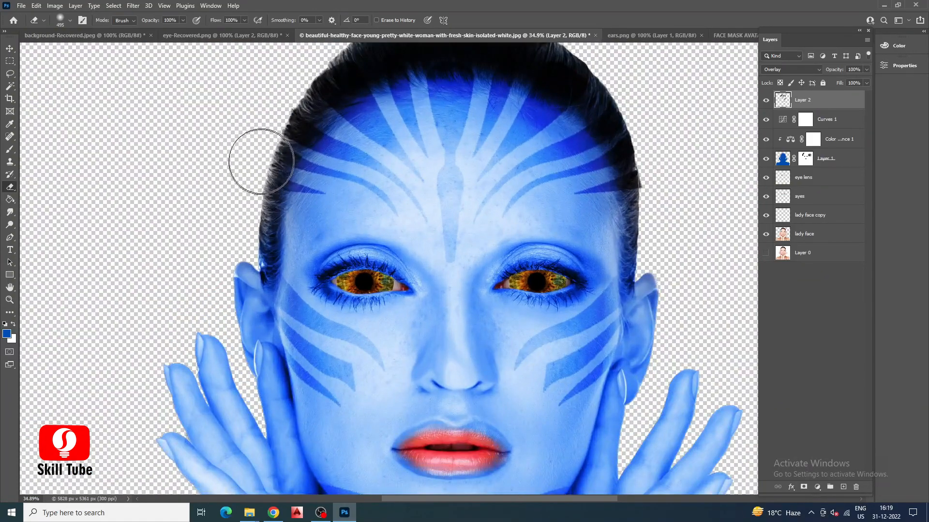
pyautogui.scroll(3, 330, 168)
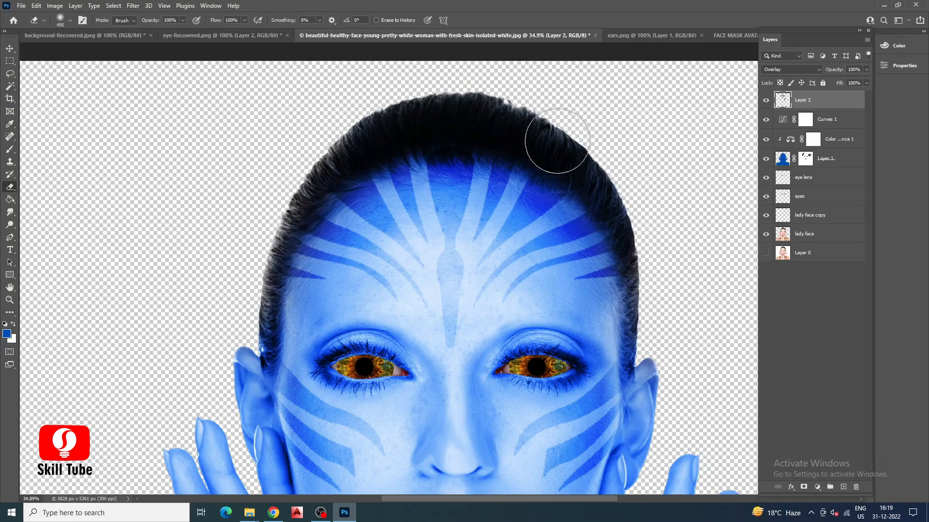
pyautogui.scroll(-5, 448, 123)
pyautogui.scroll(2, 416, 138)
pyautogui.scroll(-2, 450, 156)
pyautogui.scroll(-1, 449, 157)
# Cut the smaller ear out of ears.png with a rectangular selection and paste it into the portrait document.
pyautogui.press('v')
pyautogui.scroll(-1, 435, 145)
pyautogui.click(653, 35)
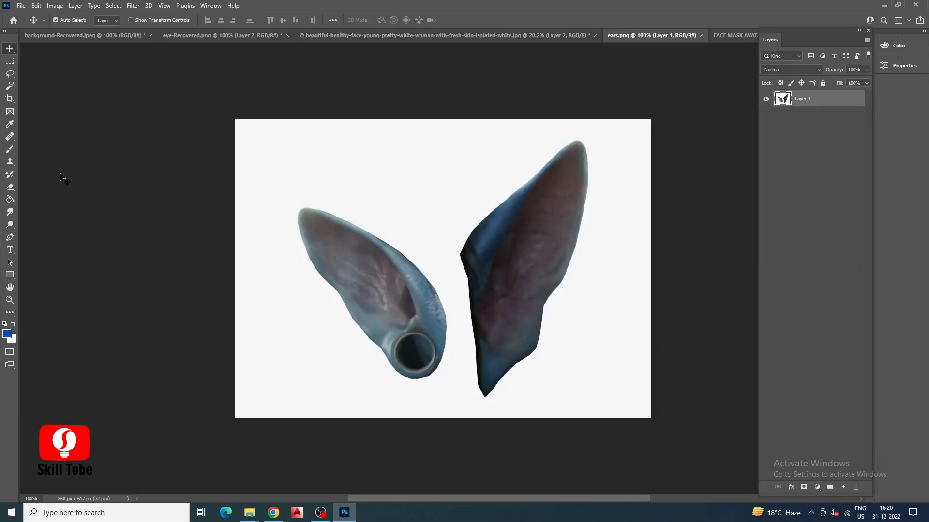
pyautogui.click(10, 61)
pyautogui.moveTo(284, 180); pyautogui.dragTo(456, 399)
pyautogui.press('Delete')
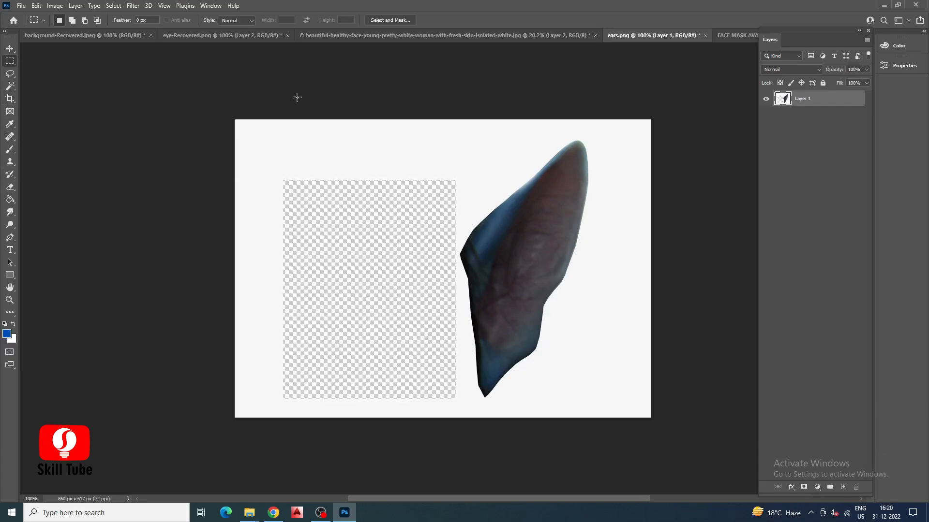
pyautogui.click(358, 36)
pyautogui.hotkey('ctrl', 'v')
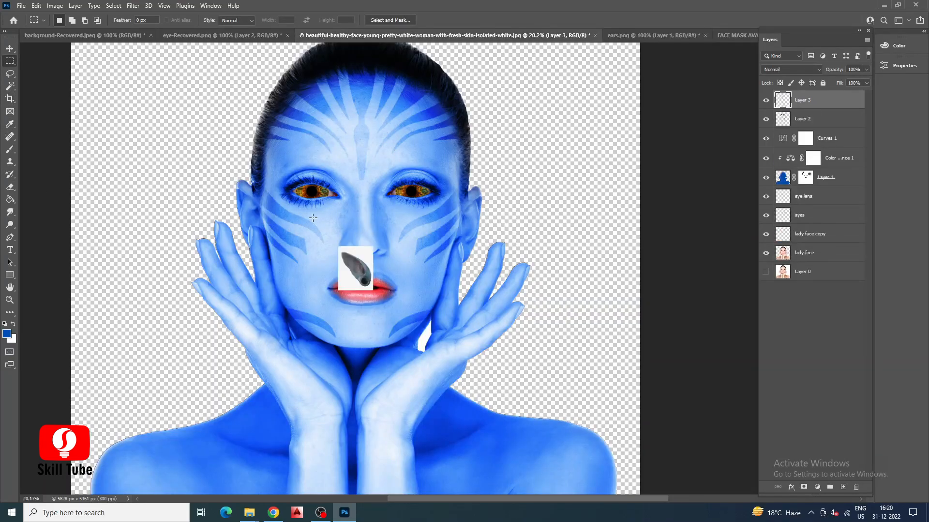
# Enlarge the pasted ear, rotate it slightly and place it over the woman's ear on the left of the face.
pyautogui.hotkey('ctrl', 't')
pyautogui.moveTo(376, 292); pyautogui.dragTo(488, 434)
pyautogui.moveTo(420, 365); pyautogui.dragTo(333, 343)
pyautogui.moveTo(393, 416); pyautogui.dragTo(254, 289)
pyautogui.moveTo(236, 237); pyautogui.dragTo(253, 228)
pyautogui.click(144, 186)
# Select the ear image's white background with the Magic Wand, feather the selection 2 pixels and delete the background.
pyautogui.click(10, 86)
pyautogui.click(256, 132)
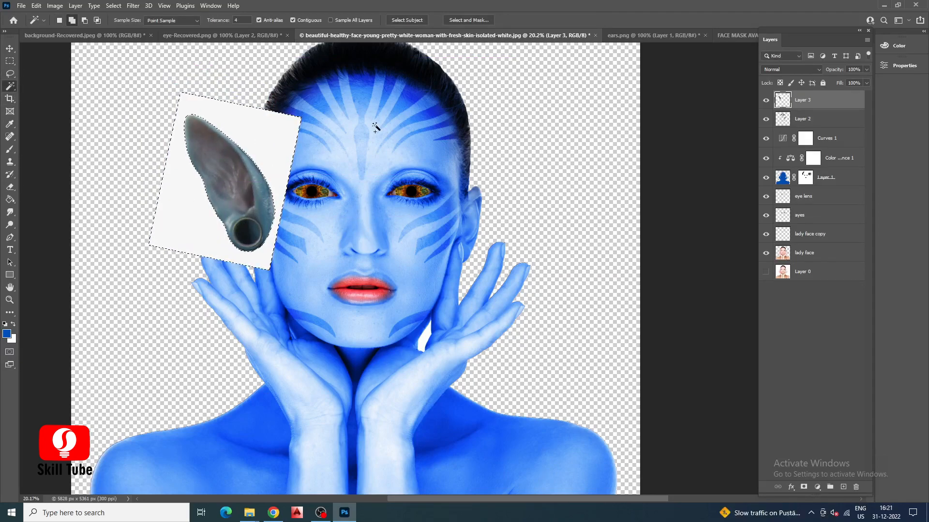
pyautogui.hotkey('shift', 'F6')
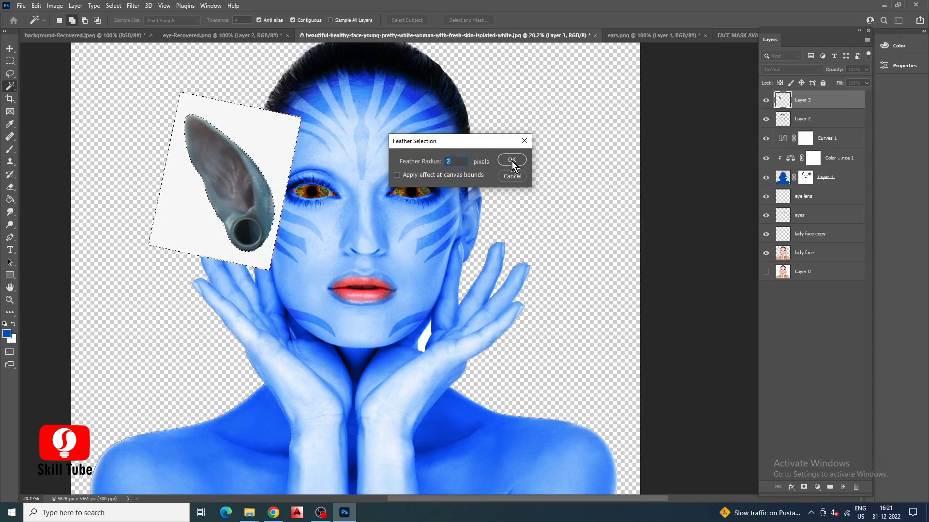
pyautogui.click(511, 161)
pyautogui.press('Delete')
pyautogui.hotkey('ctrl', 'd')
# Duplicate the ear layer, flip the copy horizontally and place it over the ear on the other side of the face.
pyautogui.click(10, 48)
pyautogui.moveTo(260, 215); pyautogui.dragTo(488, 211)
pyautogui.rightClick(835, 101)
pyautogui.click(730, 132)
pyautogui.click(494, 145)
pyautogui.hotkey('ctrl', 't')
pyautogui.rightClick(455, 179)
pyautogui.click(486, 369)
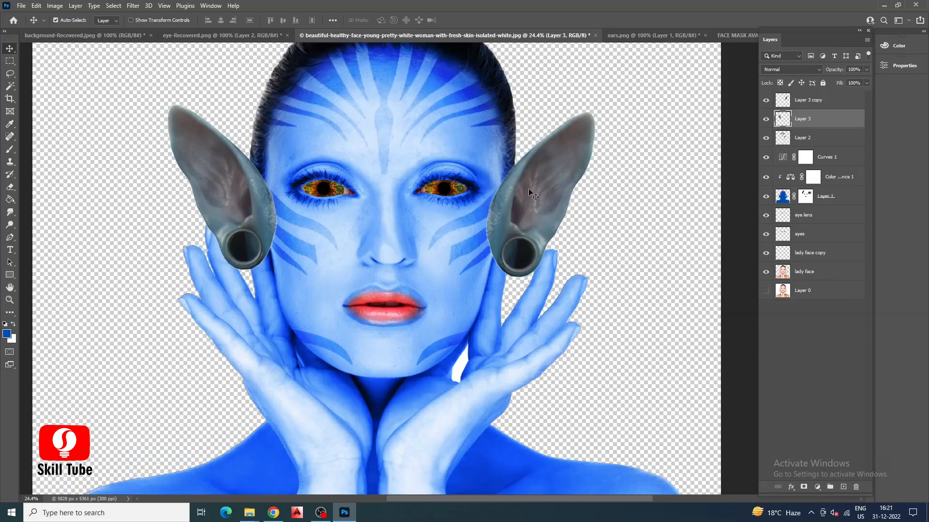
# Merge the two ear layers, Layer 3 and Layer 3 copy, into one layer.
pyautogui.keyDown('ctrl'); pyautogui.click(837, 100); pyautogui.keyUp('ctrl')
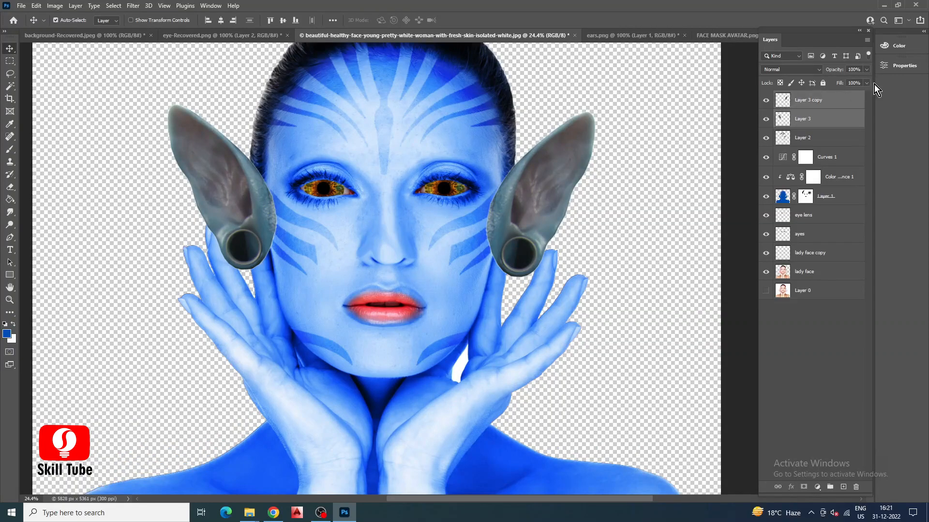
pyautogui.rightClick(803, 100)
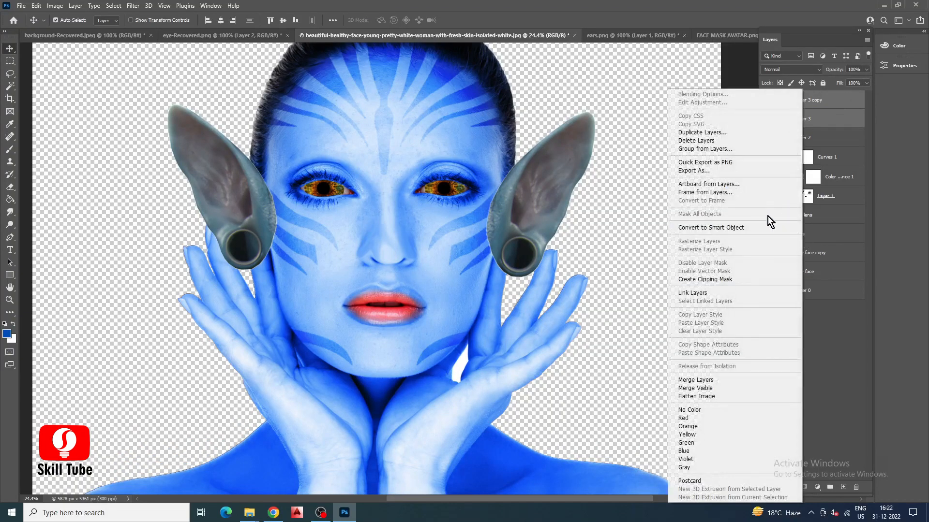
pyautogui.click(774, 387)
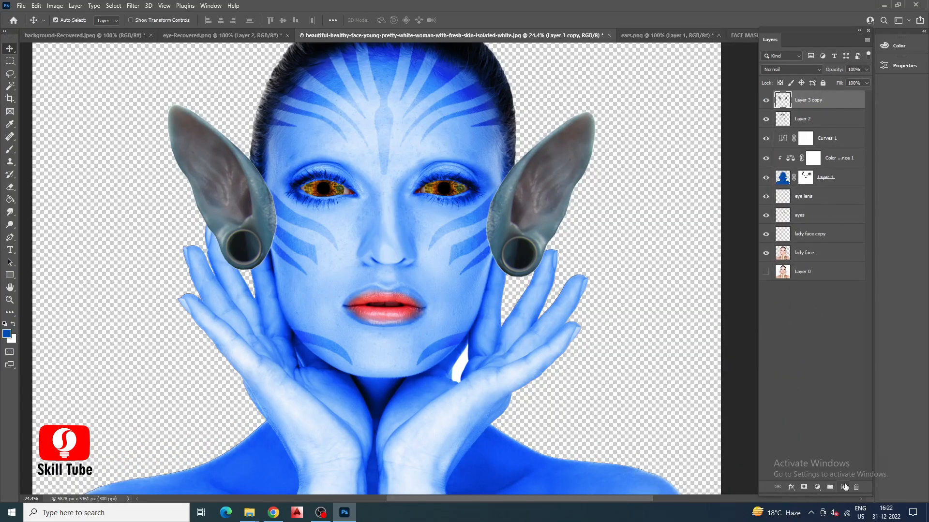
# Add a Color Balance adjustment with midtones at about -20 Magenta–Green and +67 Yellow–Blue, and clip it to the ear layer.
pyautogui.click(817, 487)
pyautogui.click(836, 403)
pyautogui.moveTo(808, 128); pyautogui.dragTo(822, 127)
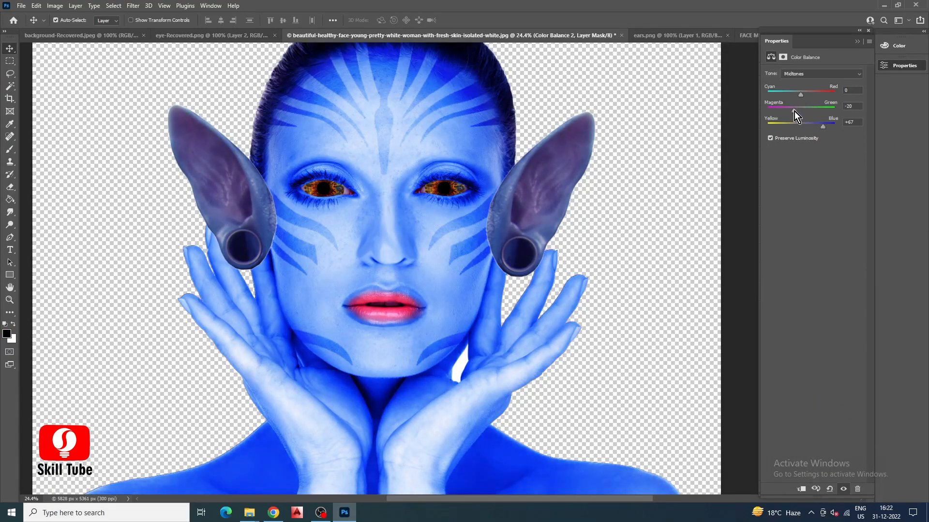
pyautogui.click(859, 42)
pyautogui.rightClick(828, 100)
pyautogui.click(742, 256)
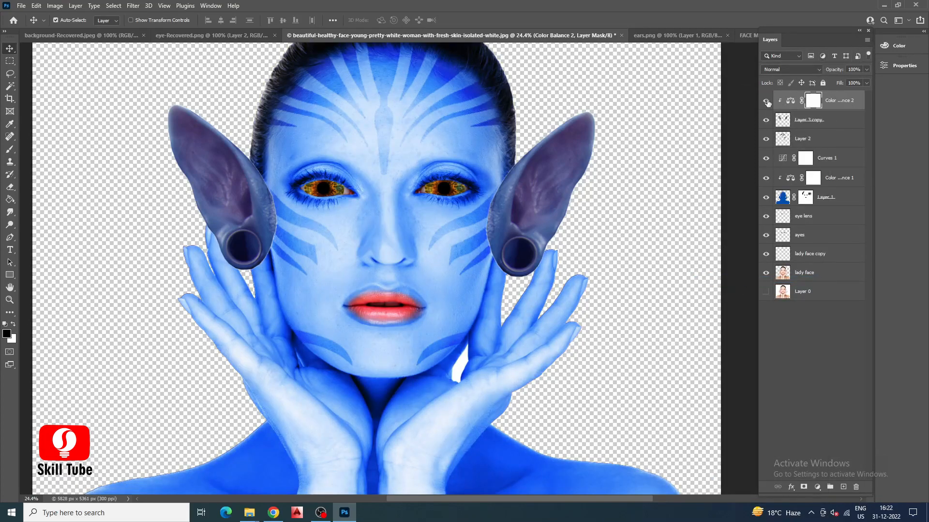
# Lower the ears' Color Balance layer opacity to about 54% and the ear layer's opacity to 76%.
pyautogui.click(769, 105)
pyautogui.click(768, 106)
pyautogui.scroll(-1, 549, 247)
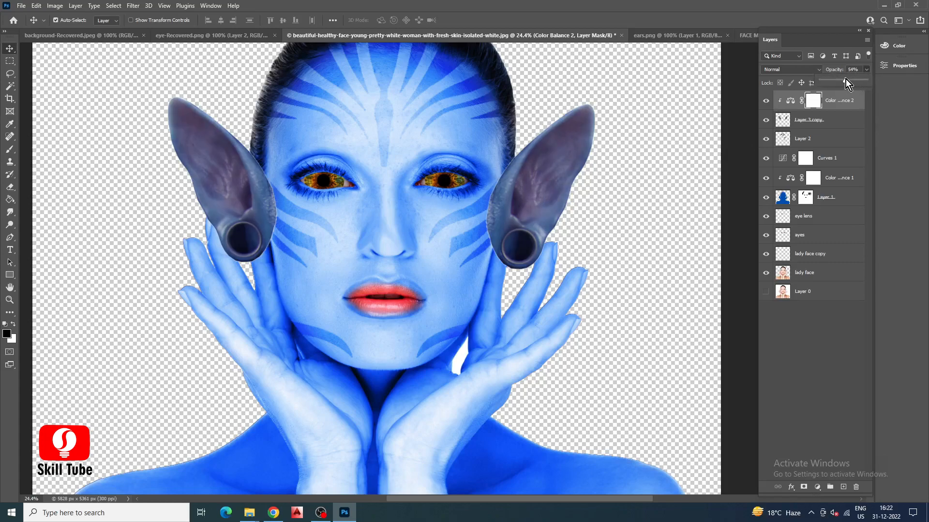
pyautogui.click(829, 119)
pyautogui.click(866, 69)
pyautogui.moveTo(862, 81); pyautogui.dragTo(854, 81)
# Scale the pair of ears up to about 102% around their centre.
pyautogui.scroll(3, 547, 202)
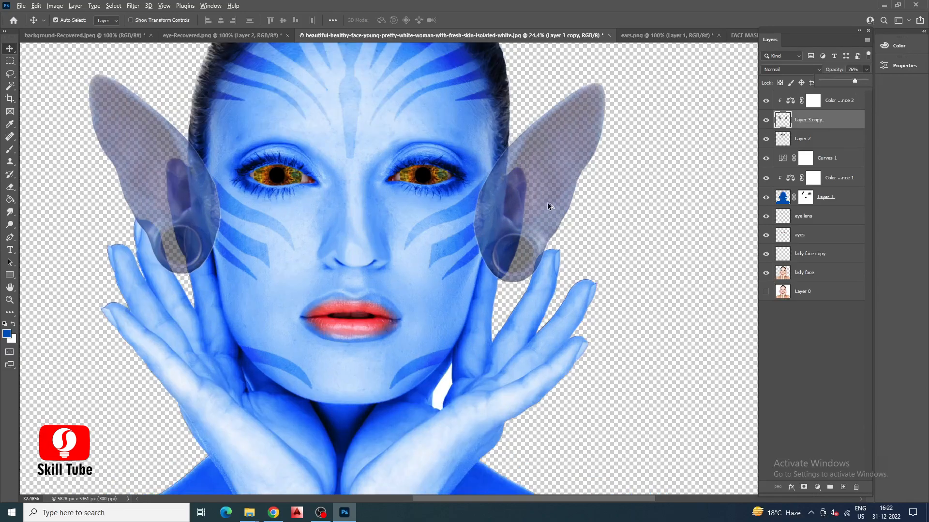
pyautogui.scroll(-2, 535, 190)
pyautogui.hotkey('ctrl', 't')
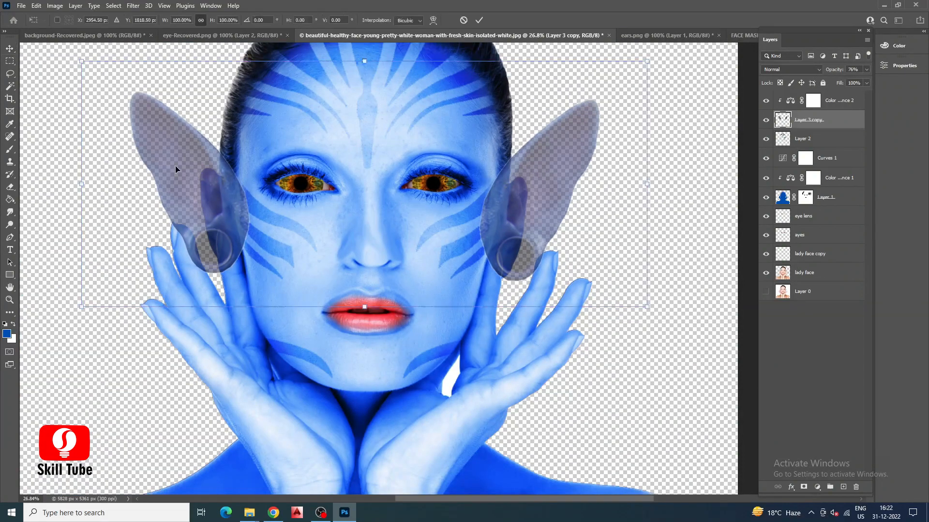
pyautogui.moveTo(670, 305)
pyautogui.mouseDown()
pyautogui.moveTo(682, 299)
pyautogui.moveTo(675, 305)
pyautogui.mouseUp()
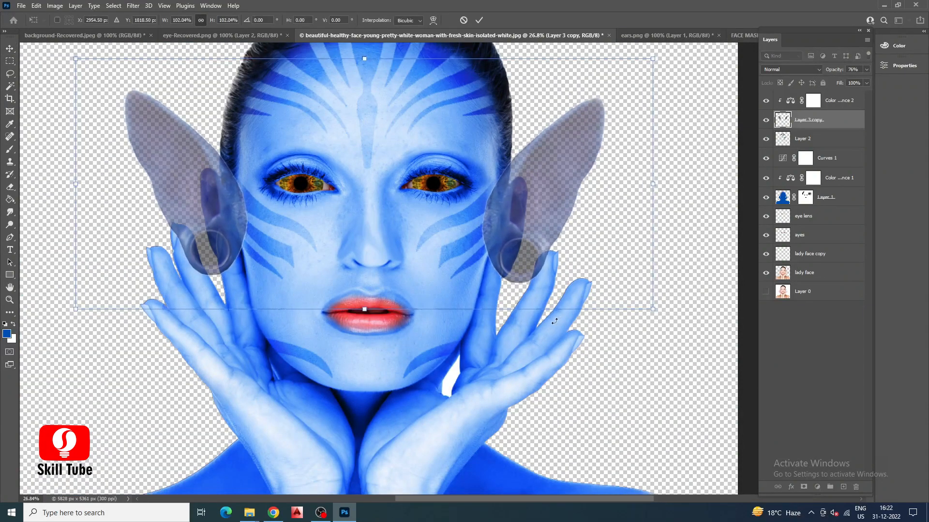
pyautogui.press('Return')
# Erase the inner edges of both ears where they overlap the face, using a 259 px eraser with 26% hardness.
pyautogui.press('e')
pyautogui.scroll(2, 493, 201)
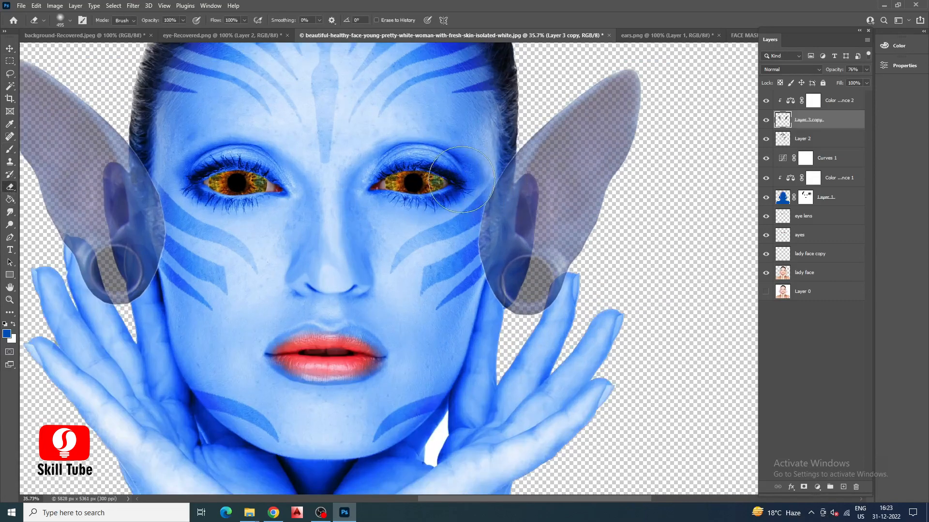
pyautogui.click(69, 20)
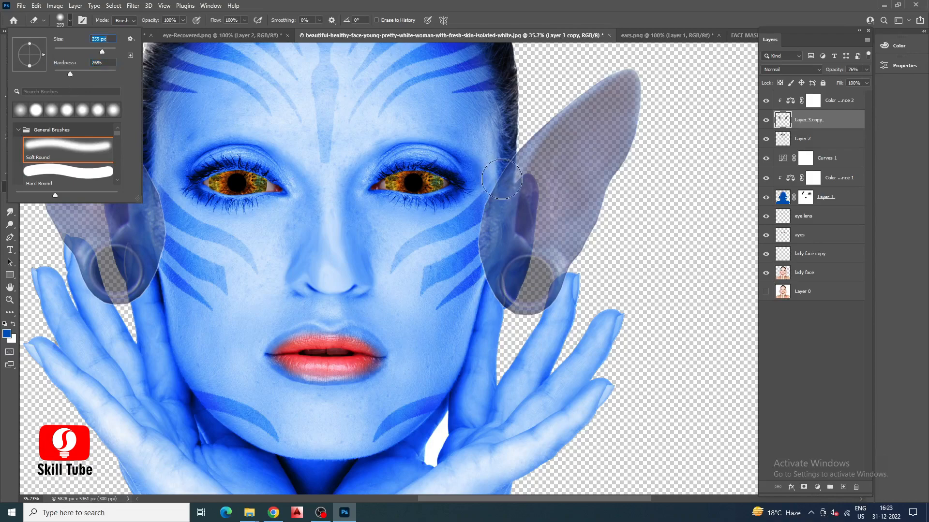
pyautogui.press('Return')
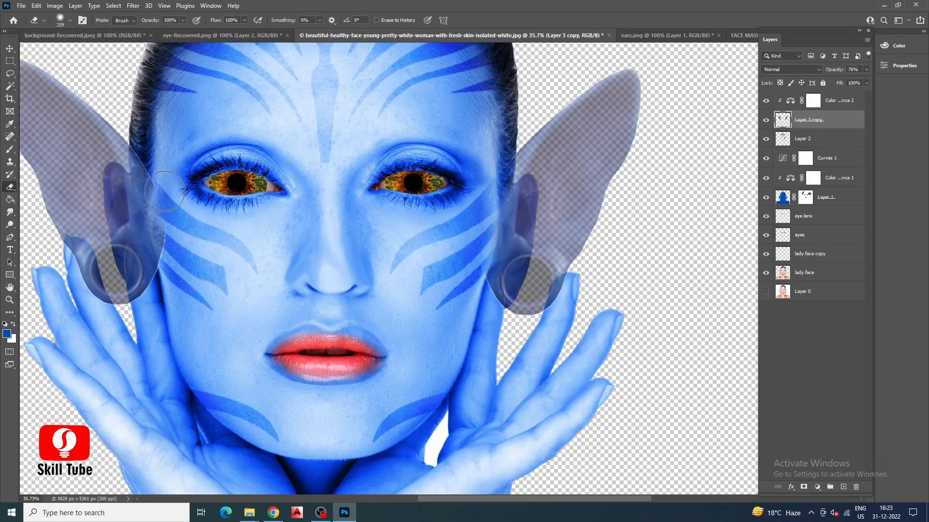
pyautogui.moveTo(156, 163); pyautogui.dragTo(179, 255)
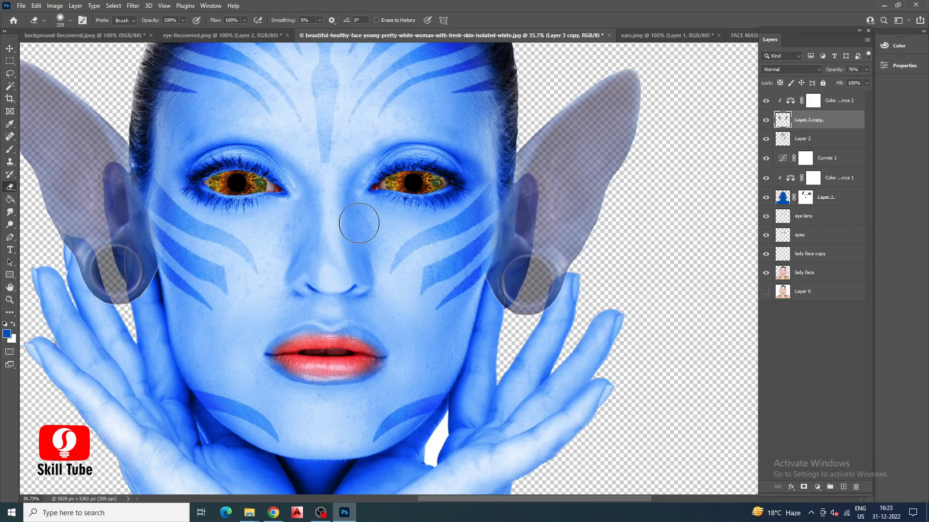
# Raise the eraser hardness and clean up the lower inner edges of both ears along the cheeks.
pyautogui.click(69, 20)
pyautogui.moveTo(71, 74); pyautogui.dragTo(91, 75)
pyautogui.moveTo(164, 245); pyautogui.dragTo(170, 260)
pyautogui.moveTo(499, 222); pyautogui.dragTo(494, 293)
# Reduce the eraser to 94 px and erase the image-right ear where it covers the fingers.
pyautogui.click(70, 20)
pyautogui.moveTo(94, 52); pyautogui.dragTo(88, 51)
pyautogui.moveTo(498, 281)
pyautogui.mouseDown()
pyautogui.moveTo(503, 294)
pyautogui.moveTo(460, 299)
pyautogui.moveTo(462, 259)
pyautogui.moveTo(477, 309)
pyautogui.moveTo(448, 300)
pyautogui.mouseUp()
pyautogui.scroll(14, 507, 295)
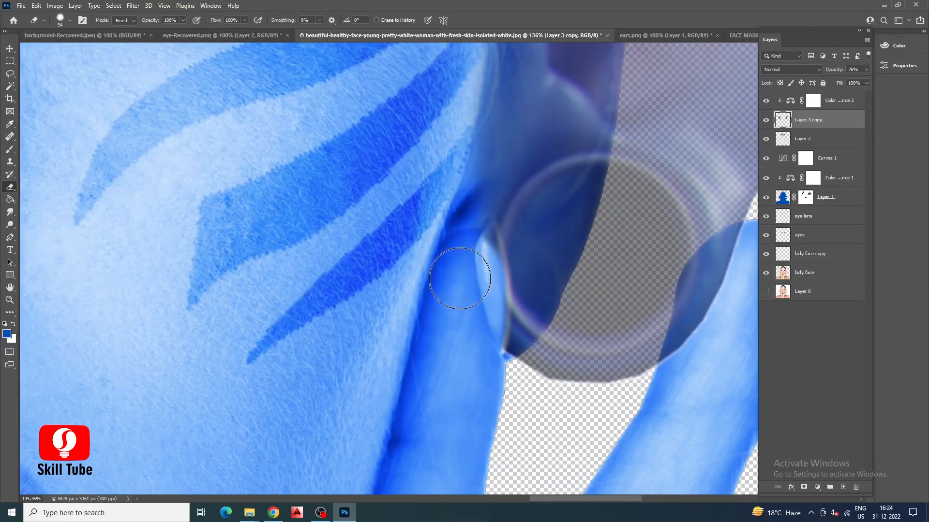
pyautogui.scroll(-5, 447, 300)
pyautogui.scroll(4, 630, 264)
pyautogui.moveTo(610, 283); pyautogui.dragTo(589, 363)
pyautogui.scroll(-5, 611, 290)
pyautogui.scroll(5, 210, 288)
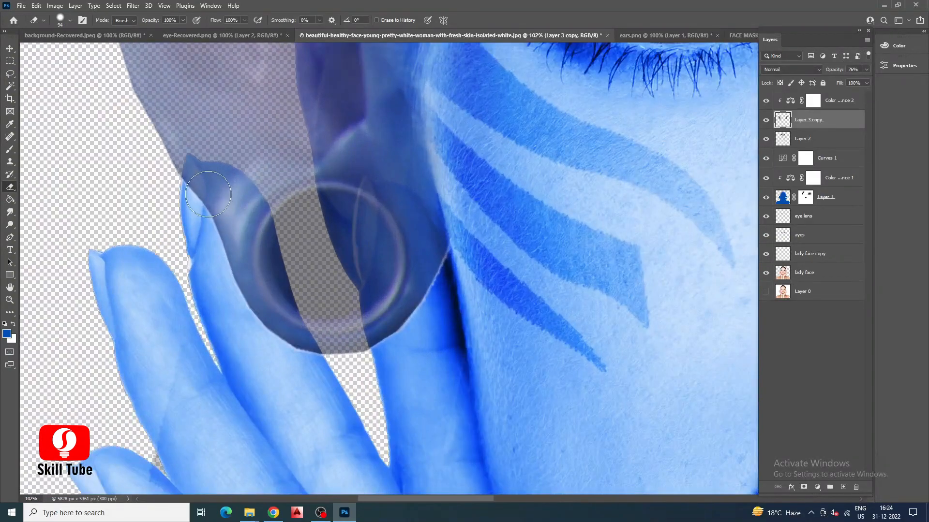
# Reduce the eraser to 36 px and erase the image-left ear along the outer finger's edge.
pyautogui.click(70, 20)
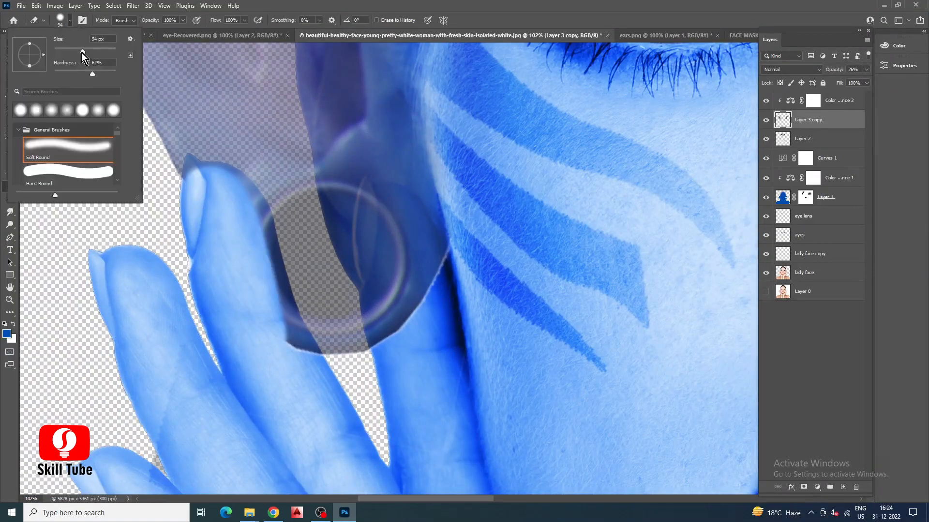
pyautogui.click(193, 168)
pyautogui.moveTo(241, 186)
pyautogui.mouseDown()
pyautogui.moveTo(266, 234)
pyautogui.moveTo(291, 336)
pyautogui.mouseUp()
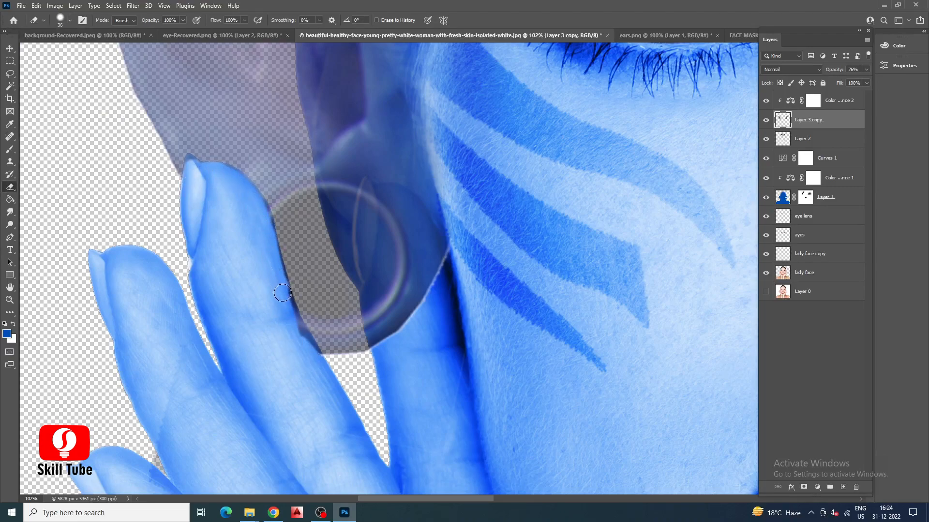
pyautogui.scroll(-5, 310, 333)
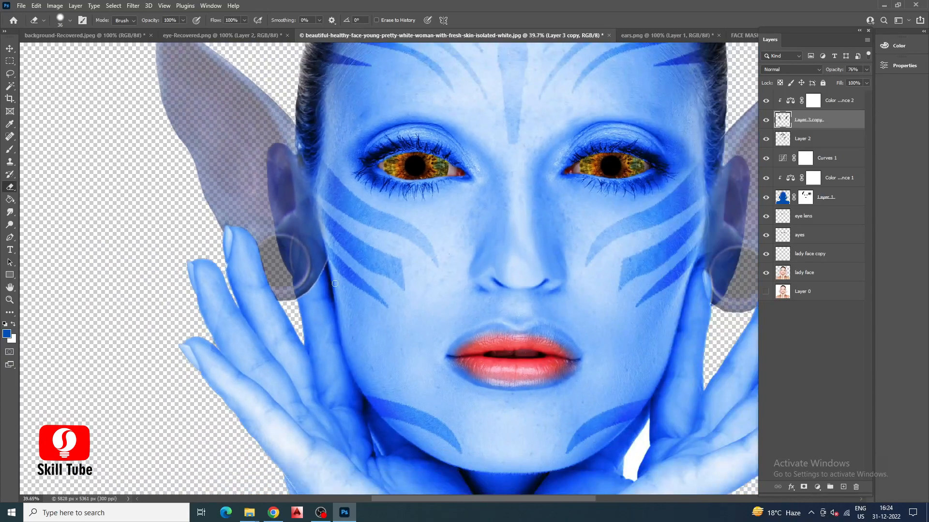
# Erase the image-left ear over the finger beside the cheek and clean up the edges of both fingers.
pyautogui.scroll(6, 232, 278)
pyautogui.moveTo(253, 190)
pyautogui.mouseDown()
pyautogui.moveTo(288, 359)
pyautogui.moveTo(276, 227)
pyautogui.moveTo(253, 191)
pyautogui.moveTo(298, 198)
pyautogui.moveTo(329, 255)
pyautogui.moveTo(334, 306)
pyautogui.moveTo(304, 244)
pyautogui.moveTo(319, 267)
pyautogui.moveTo(300, 260)
pyautogui.moveTo(315, 354)
pyautogui.mouseUp()
pyautogui.moveTo(278, 276)
pyautogui.mouseDown()
pyautogui.moveTo(240, 219)
pyautogui.moveTo(259, 338)
pyautogui.moveTo(276, 355)
pyautogui.mouseUp()
pyautogui.moveTo(250, 318); pyautogui.dragTo(256, 380)
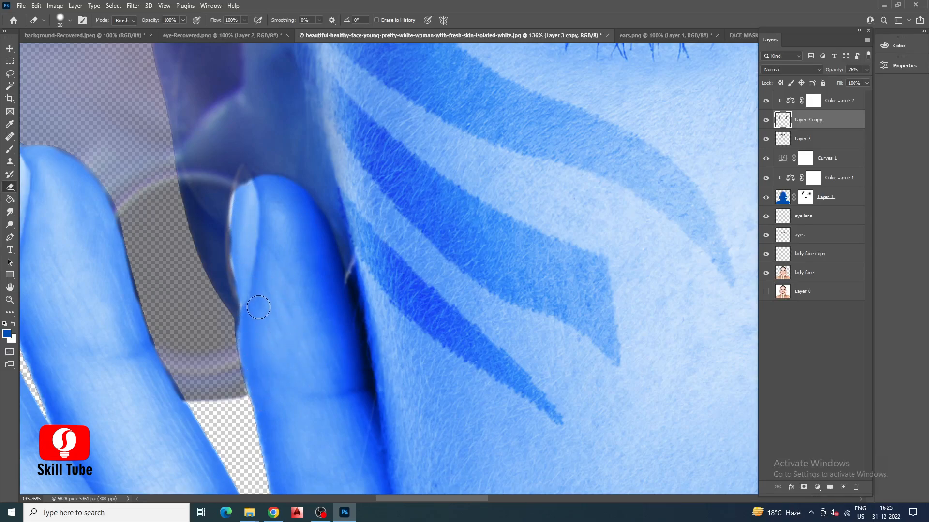
pyautogui.scroll(-3, 291, 231)
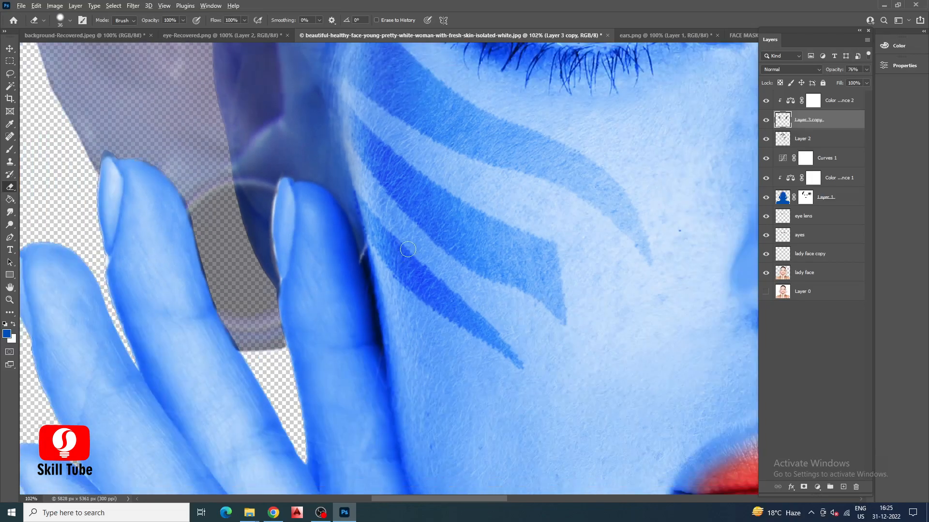
pyautogui.moveTo(181, 253); pyautogui.dragTo(290, 247)
pyautogui.scroll(4, 292, 251)
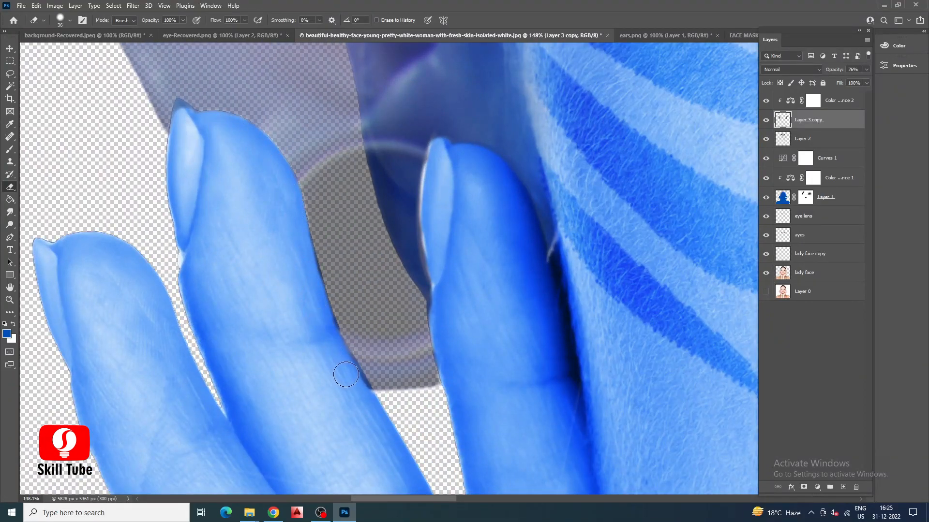
pyautogui.scroll(-10, 242, 205)
# Raise the ear layer's opacity to 100%.
pyautogui.press('v')
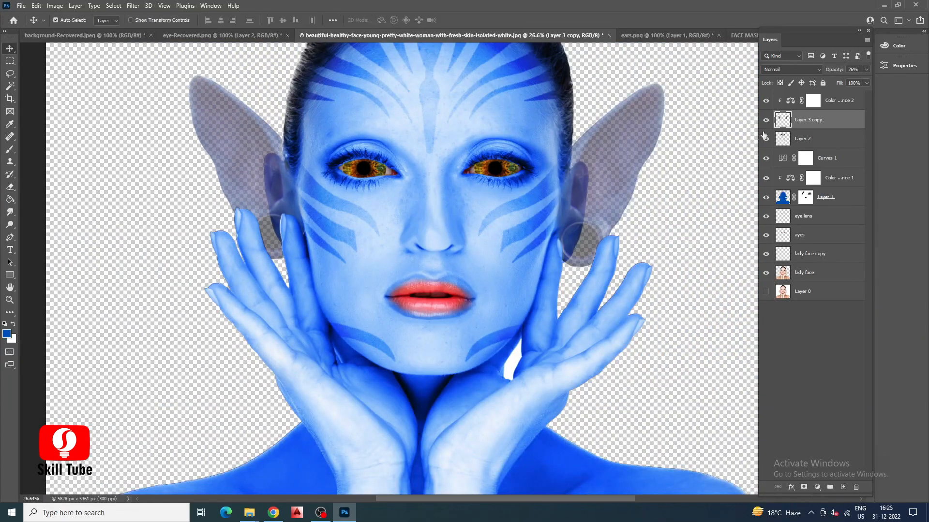
pyautogui.moveTo(866, 70); pyautogui.dragTo(874, 88)
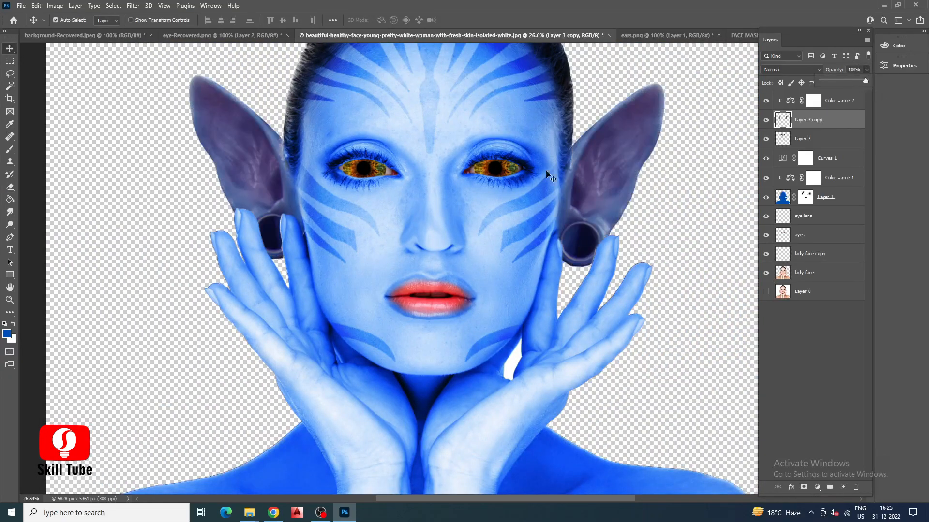
pyautogui.scroll(-3, 373, 197)
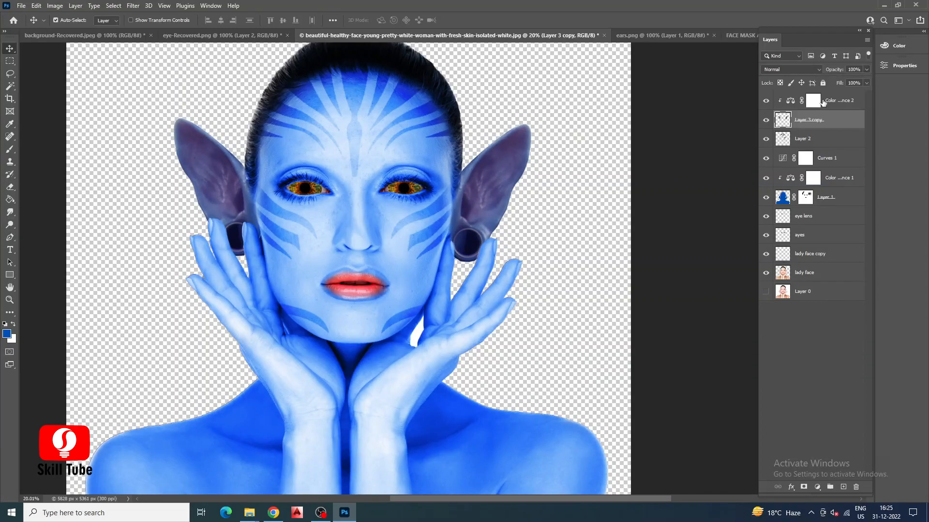
# Add a new layer above the ears' Color Balance layer and choose the Spatter Bot Tilt brush at 291 px.
pyautogui.click(824, 102)
pyautogui.click(844, 488)
pyautogui.click(40, 20)
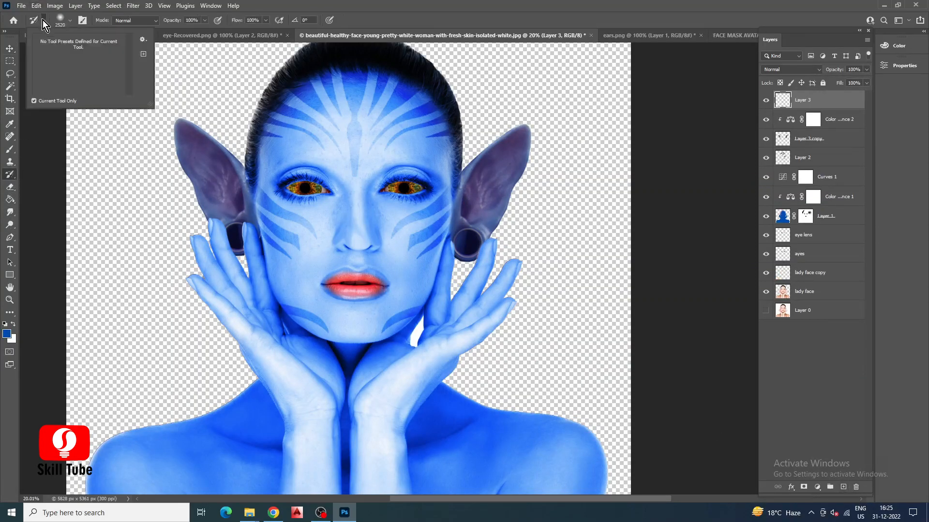
pyautogui.click(70, 21)
pyautogui.scroll(-5, 97, 160)
pyautogui.scroll(-8, 97, 175)
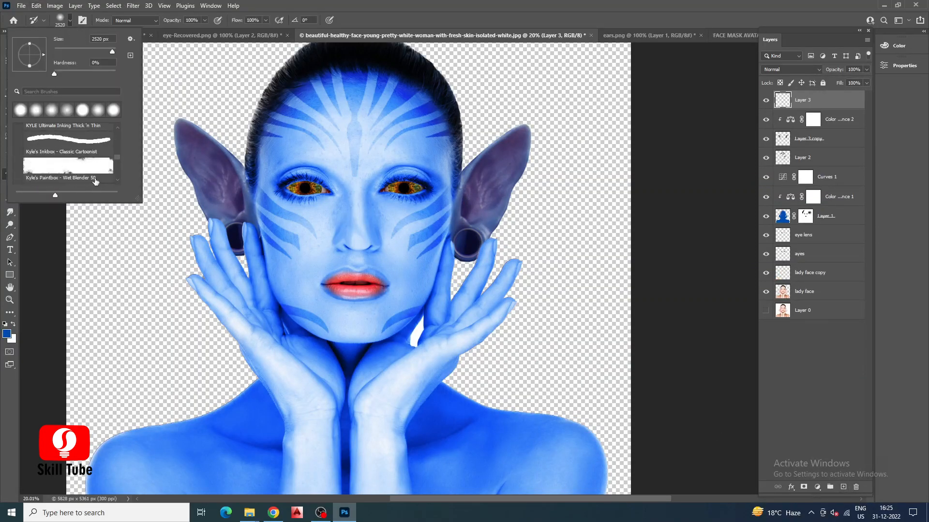
pyautogui.click(93, 158)
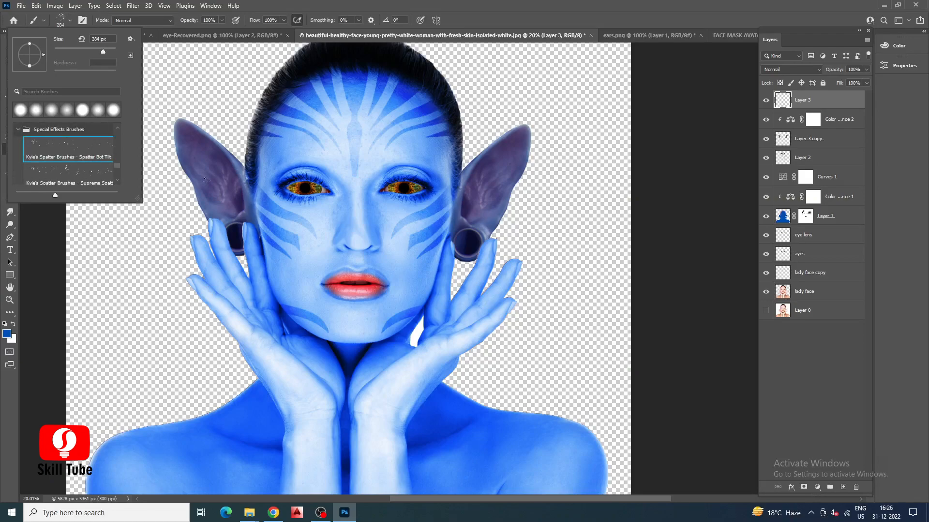
pyautogui.click(60, 157)
pyautogui.moveTo(102, 51); pyautogui.dragTo(103, 54)
# Paint white spatter dots over the forehead, around the eyes and across the nose and cheeks.
pyautogui.press('x')
pyautogui.click(346, 168)
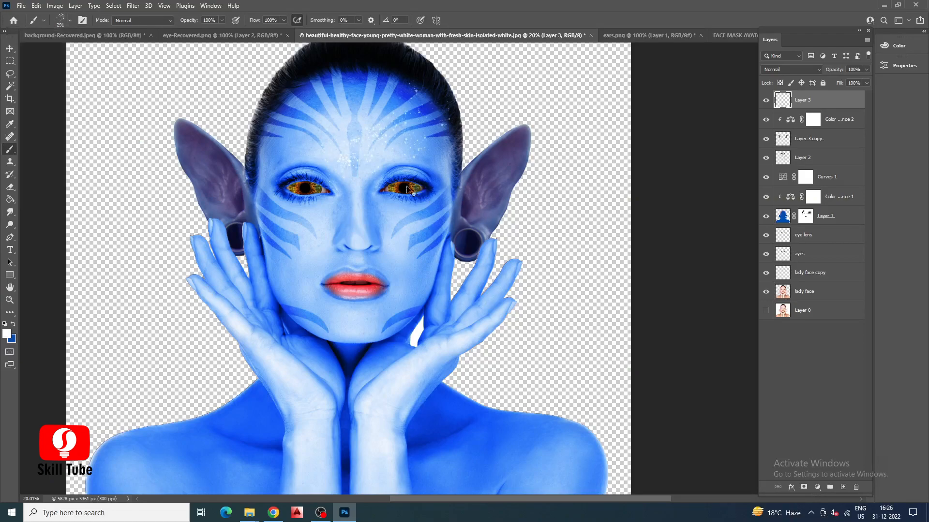
pyautogui.click(310, 140)
pyautogui.click(411, 143)
pyautogui.click(309, 216)
pyautogui.click(394, 208)
pyautogui.click(292, 242)
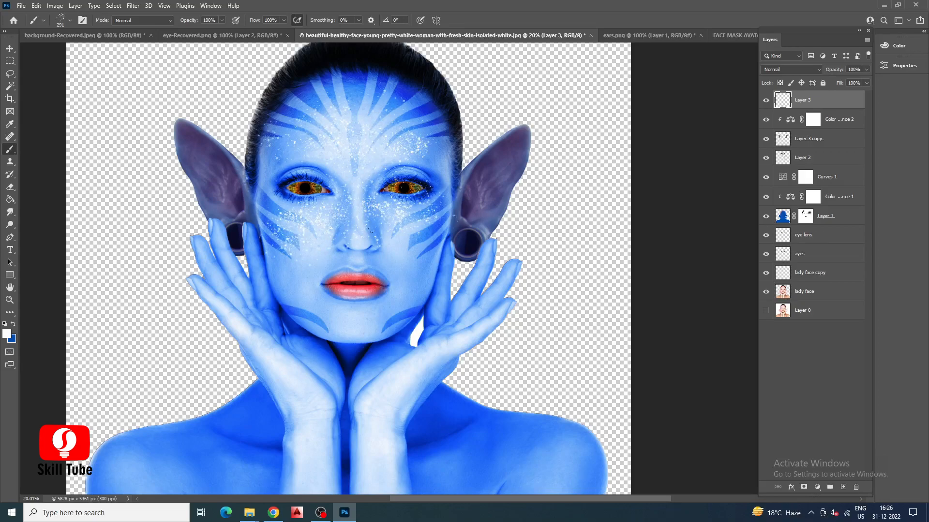
# Clean stray specks off the face with a 70 px eraser and leave all layers deselected.
pyautogui.click(9, 187)
pyautogui.click(69, 20)
pyautogui.press('Return')
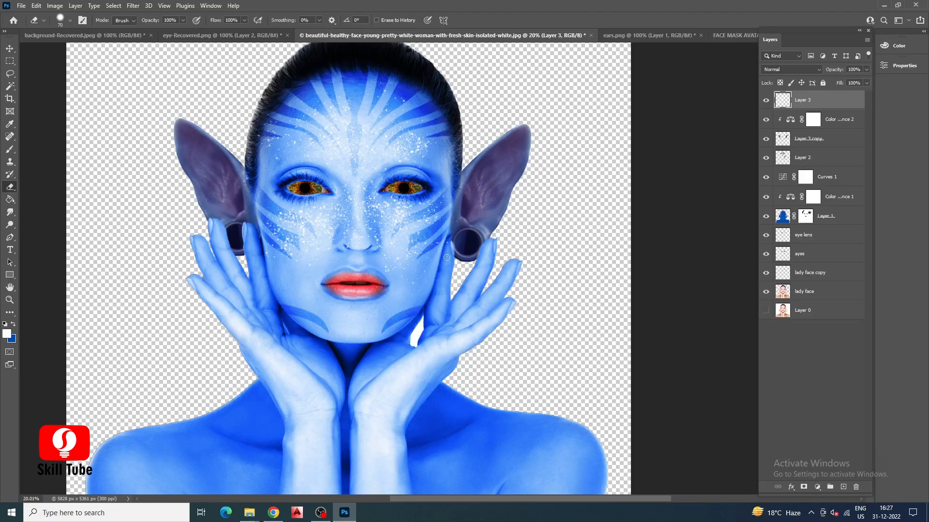
pyautogui.press('v')
pyautogui.click(811, 345)
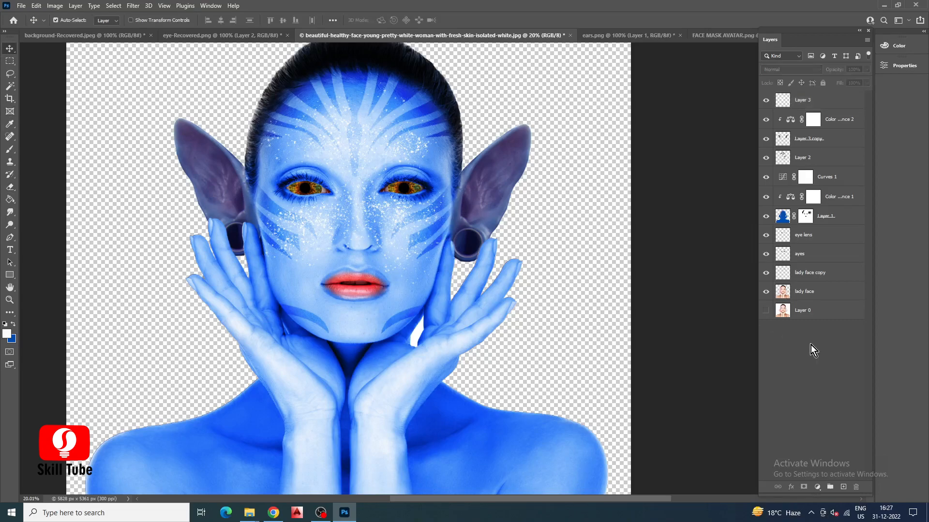
# Bring the glowing forest picture from the background-Recovered document into the portrait document as a new layer.
pyautogui.scroll(-1, 326, 296)
pyautogui.scroll(-1, 325, 297)
pyautogui.click(669, 34)
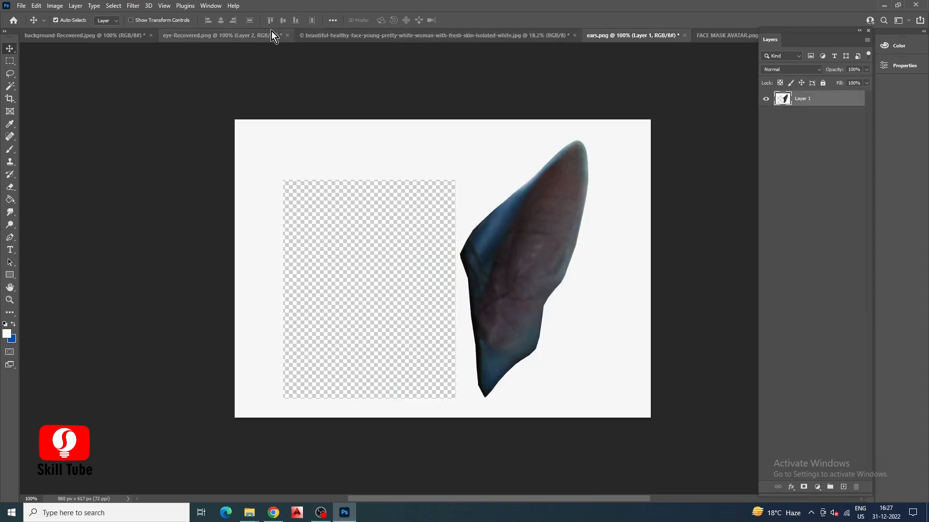
pyautogui.click(83, 35)
pyautogui.moveTo(435, 271); pyautogui.dragTo(382, 236)
# Scale the forest picture to about 1290% to cover the canvas and place its layer below the lady face layer.
pyautogui.hotkey('ctrl', 't')
pyautogui.scroll(-3, 420, 314)
pyautogui.moveTo(558, 365); pyautogui.dragTo(684, 441)
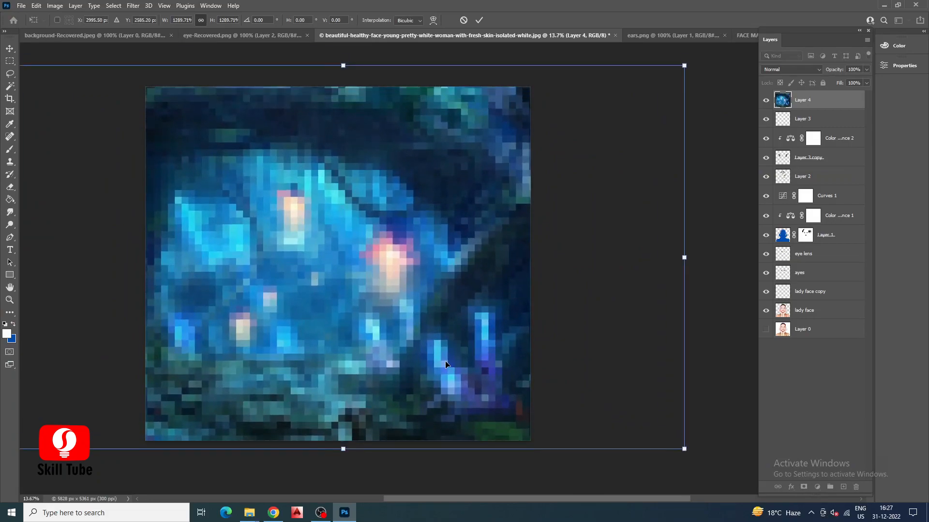
pyautogui.doubleClick(445, 361)
pyautogui.moveTo(802, 116); pyautogui.dragTo(771, 323)
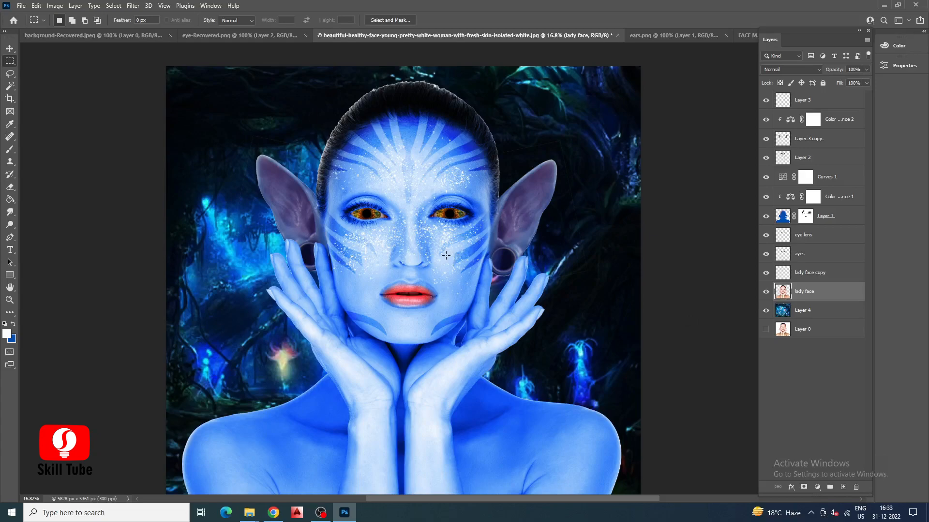
# Hide the forest layer, isolate the woman on the lady face layer with Select Subject, and copy the selection to a new layer.
pyautogui.click(765, 311)
pyautogui.click(112, 6)
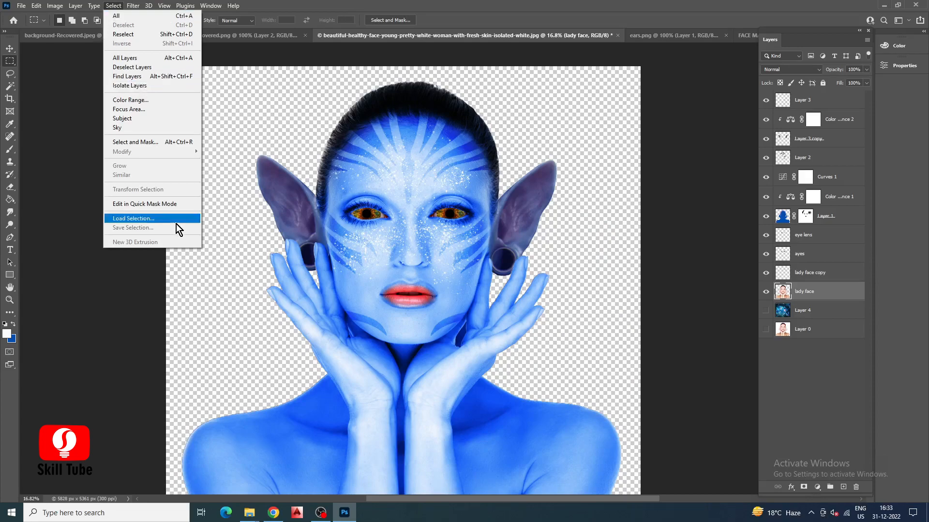
pyautogui.click(128, 141)
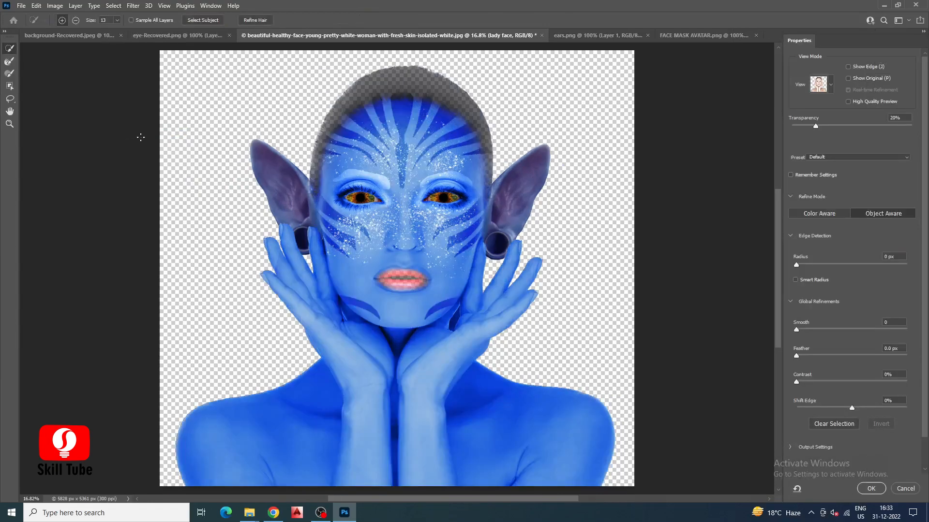
pyautogui.click(203, 20)
pyautogui.click(870, 490)
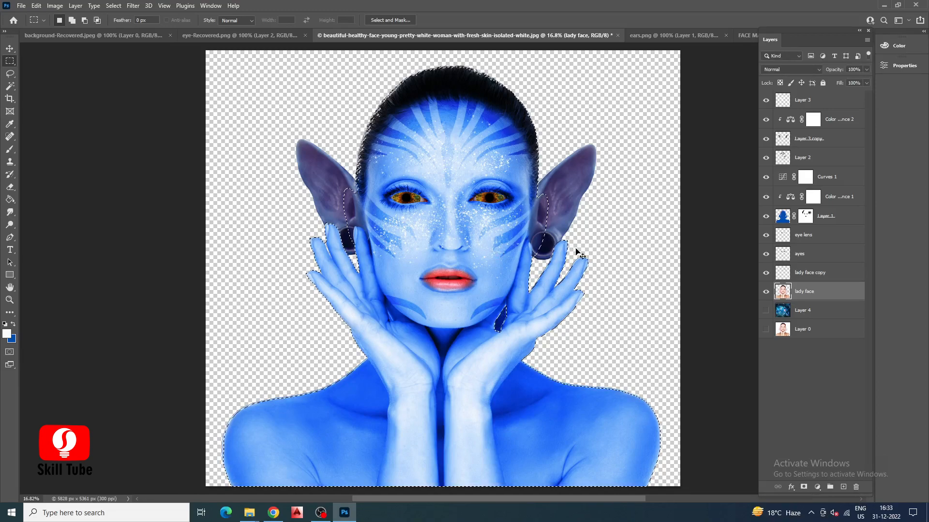
pyautogui.hotkey('ctrl', 'j')
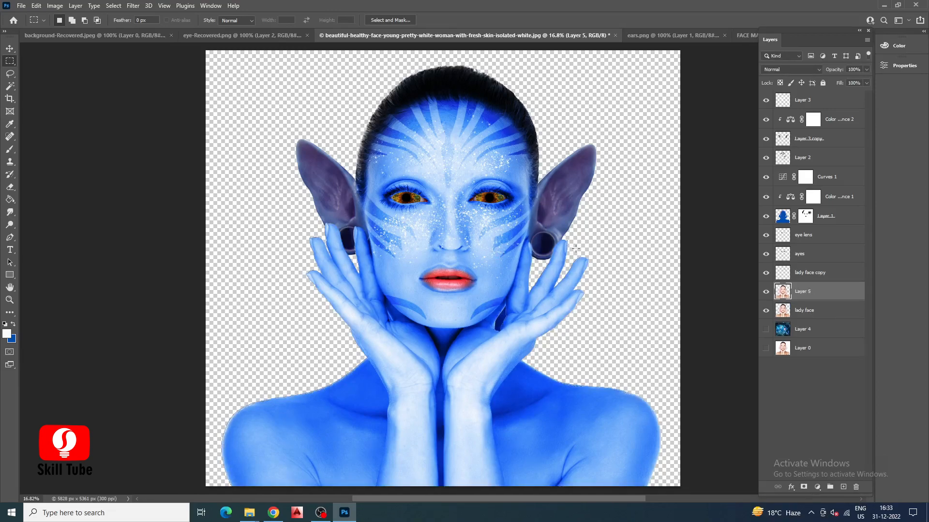
# Delete the original lady face layer and make the forest background layer visible again.
pyautogui.click(808, 312)
pyautogui.click(859, 489)
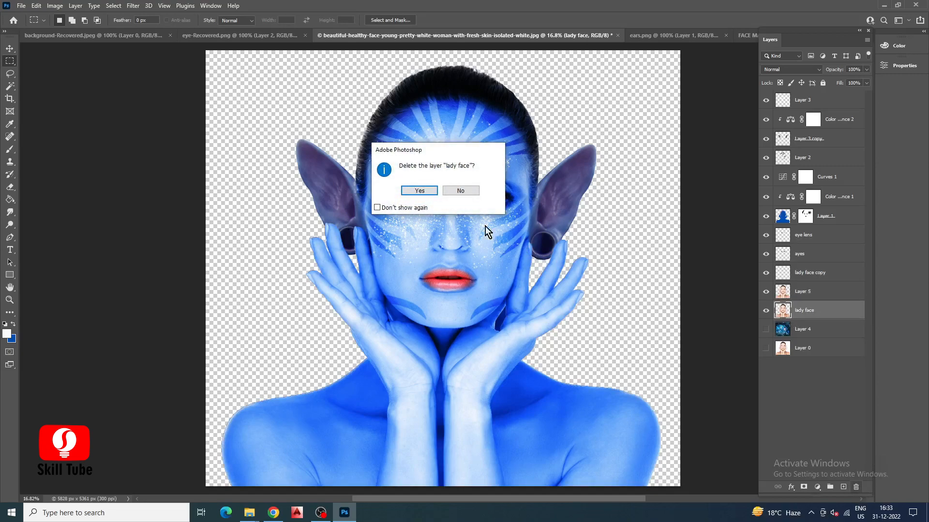
pyautogui.click(411, 194)
pyautogui.click(765, 310)
pyautogui.scroll(-1, 303, 276)
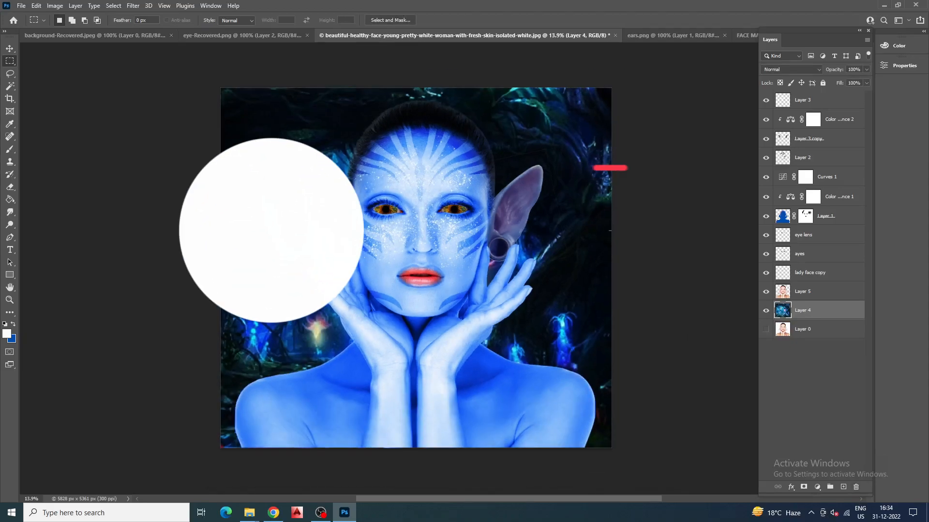
pyautogui.scroll(1, 527, 200)
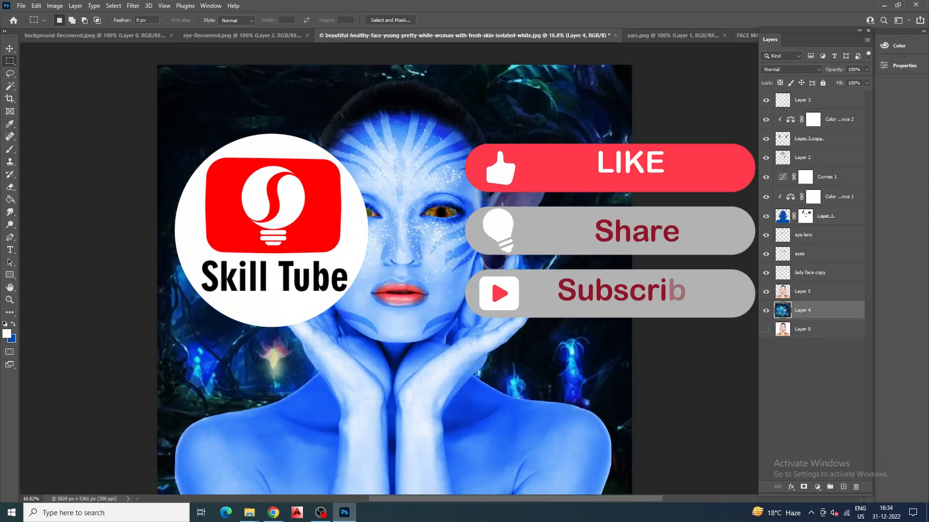